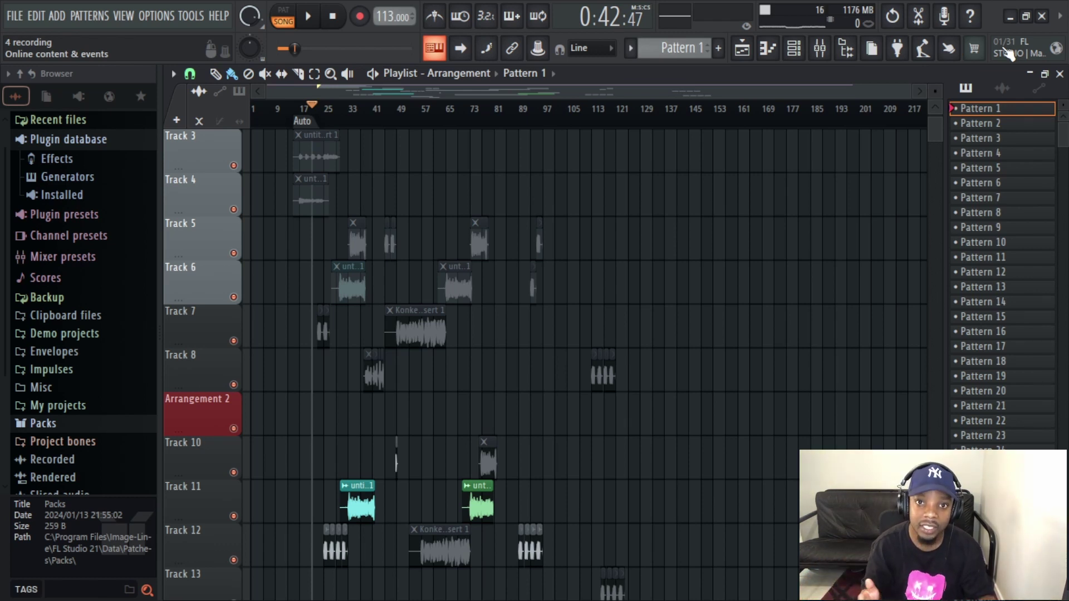
Play the vocal recording arrangement from the Auto marker at bar 17, shrink the playlist tracks to see them all, and stop playback.
{"action": "scroll", "coordinate": [471, 342], "scroll_direction": "up", "scroll_amount": 2}
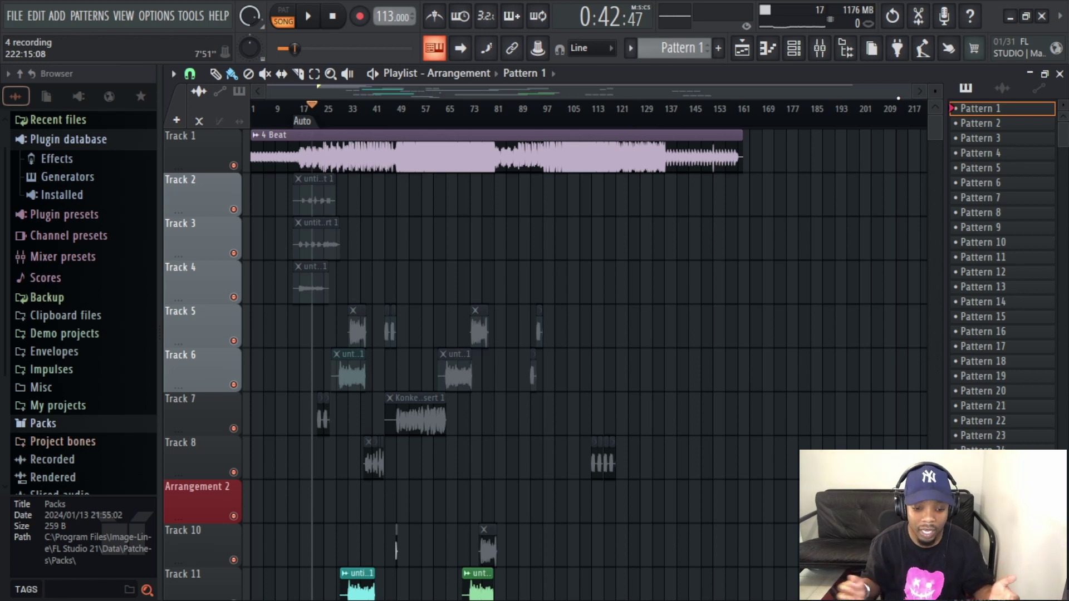
{"action": "left_click", "coordinate": [301, 119]}
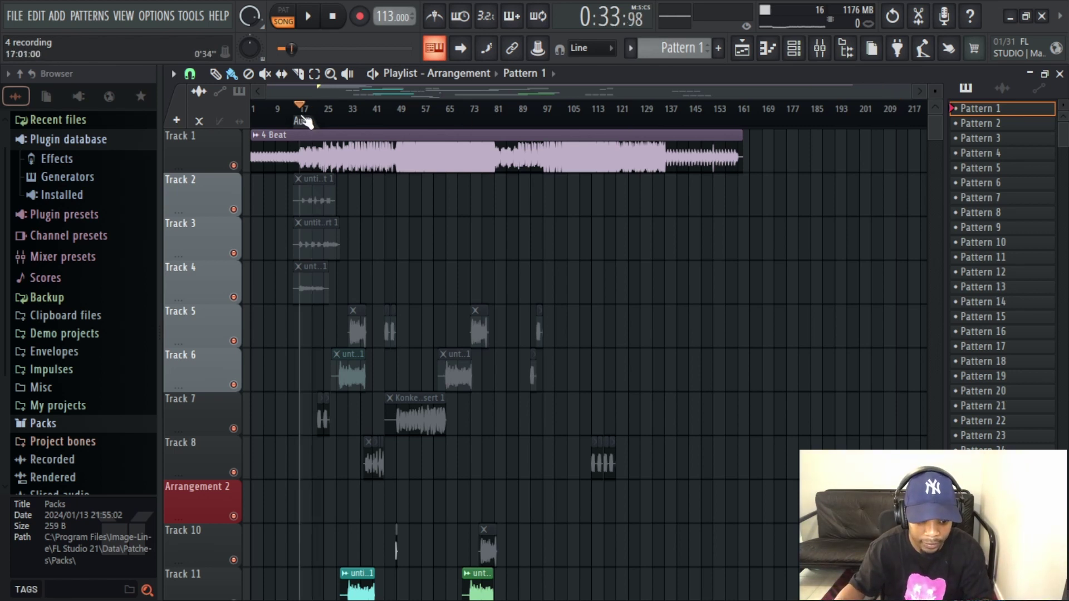
{"action": "key", "text": "space"}
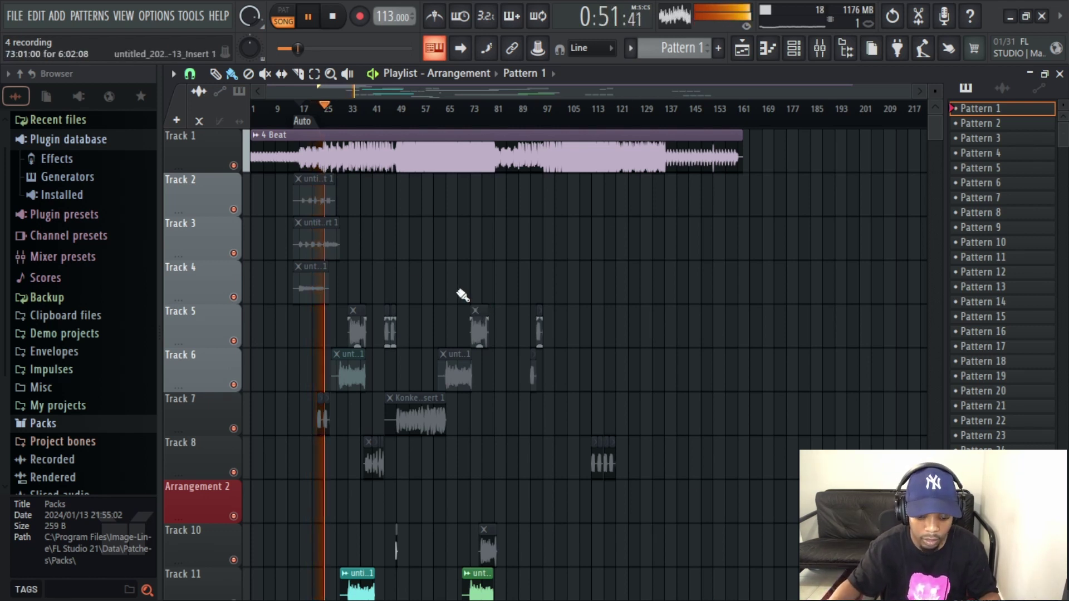
{"action": "scroll", "coordinate": [394, 322], "scroll_direction": "down", "scroll_amount": 3}
{"action": "scroll", "coordinate": [468, 327], "scroll_direction": "up", "scroll_amount": 3}
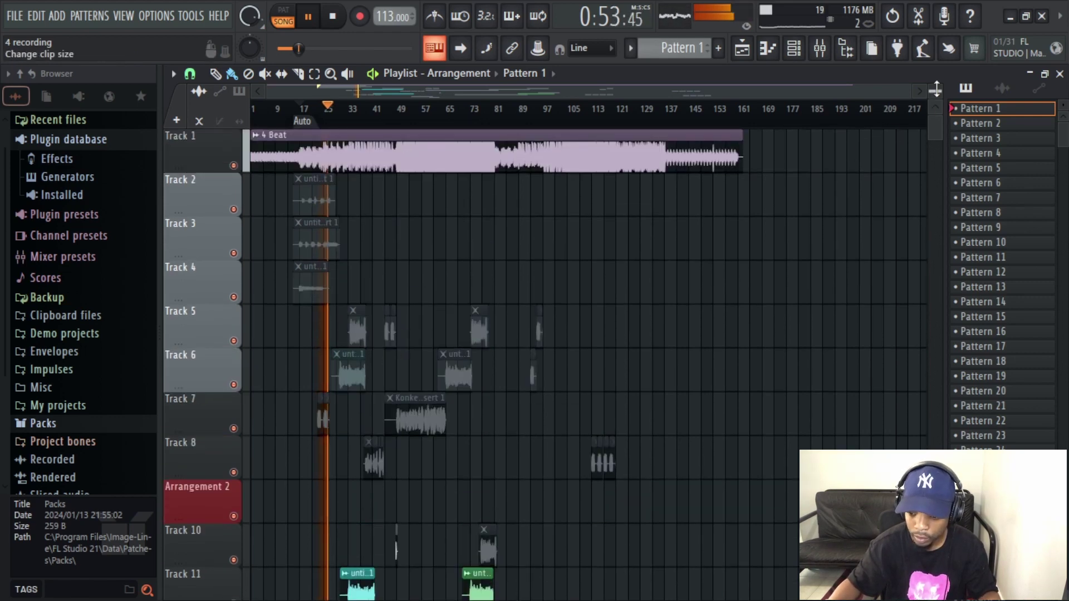
{"action": "left_click_drag", "start_coordinate": [936, 88], "coordinate": [804, 143]}
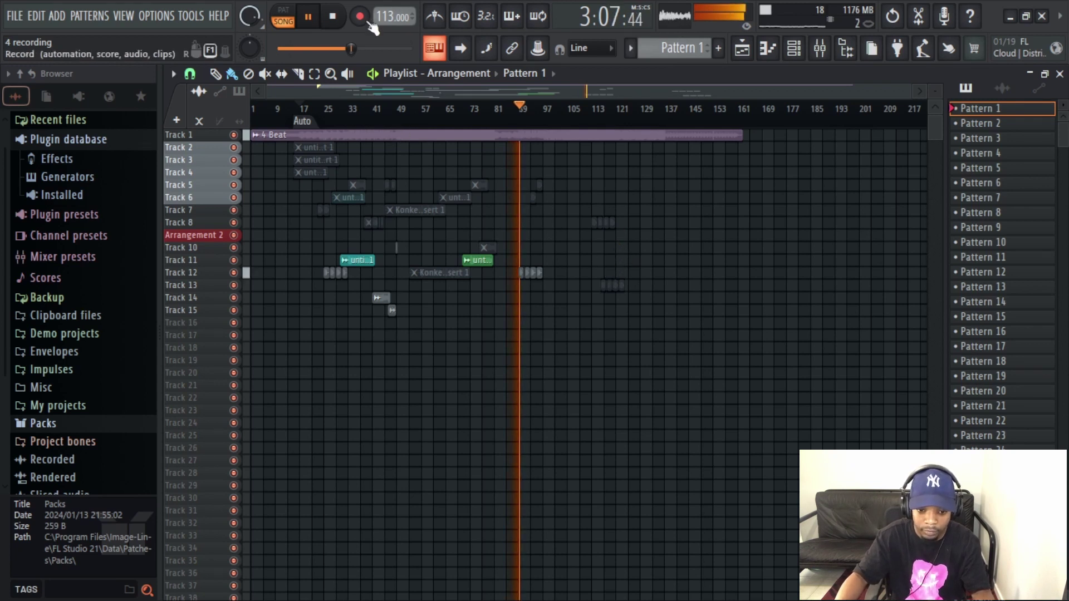
{"action": "left_click", "coordinate": [334, 18]}
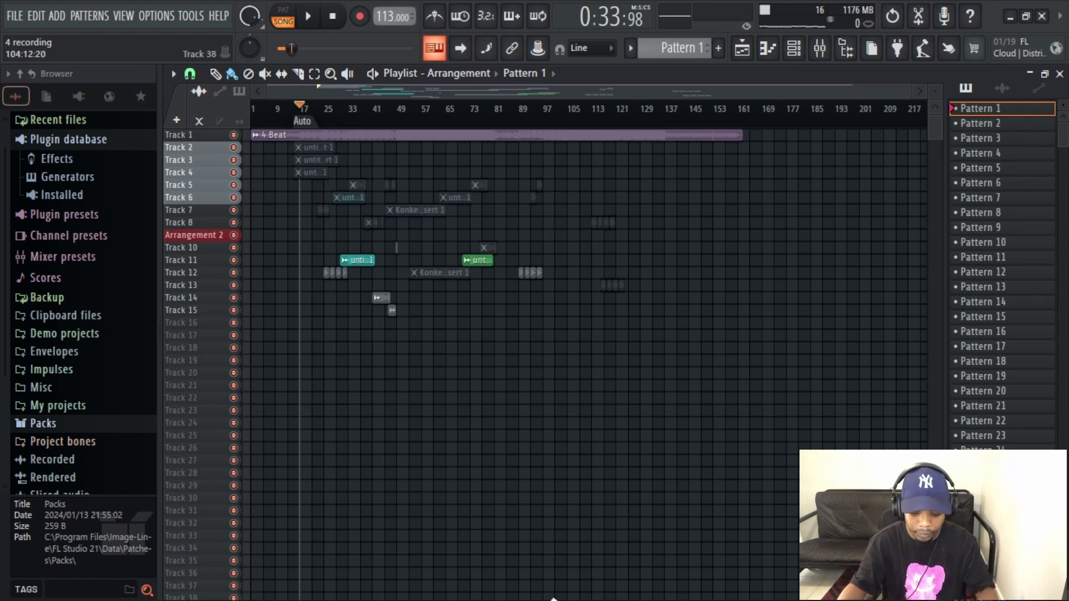
{"action": "key", "text": "super"}
{"action": "left_click", "coordinate": [327, 584]}
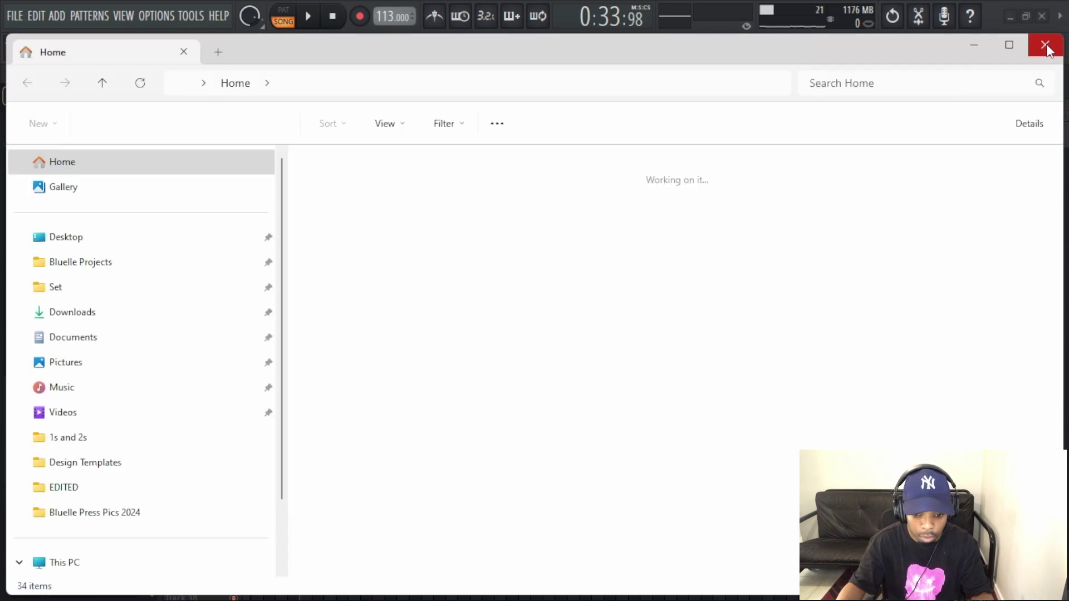
{"action": "left_click", "coordinate": [1045, 45]}
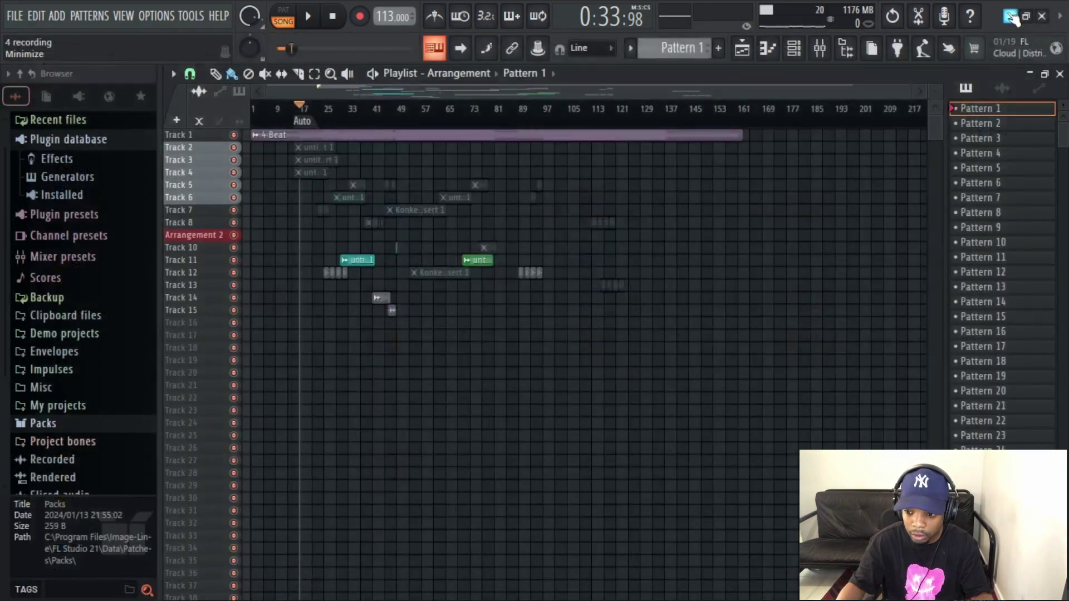
From the desktop, open the folder Bluelle Projects > Data files > 2023 > Featuring Konke and move its window aside.
{"action": "key", "text": "super+d"}
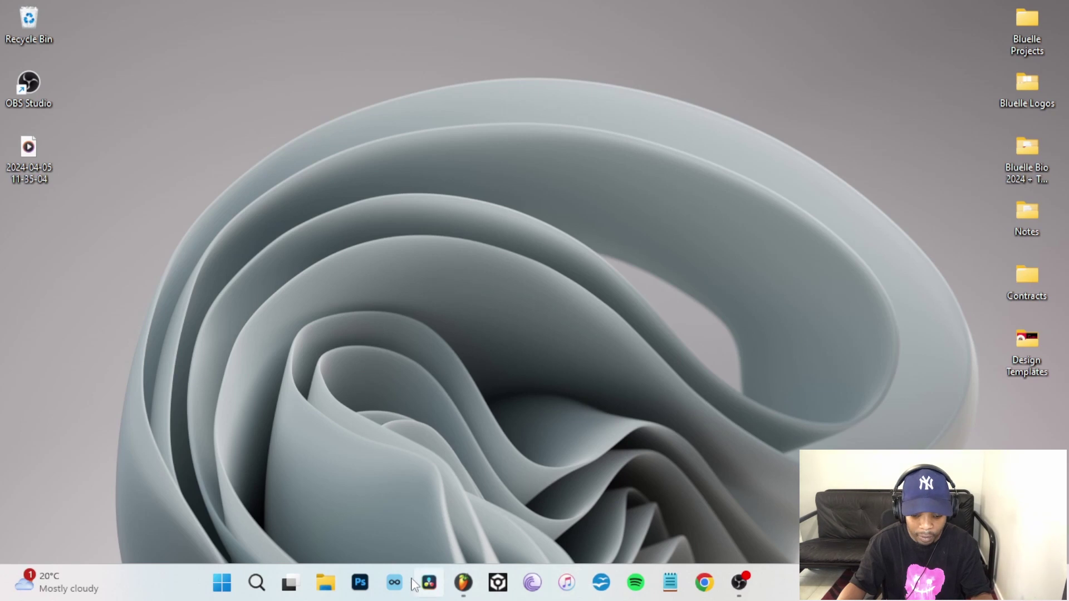
{"action": "double_click", "coordinate": [1022, 23]}
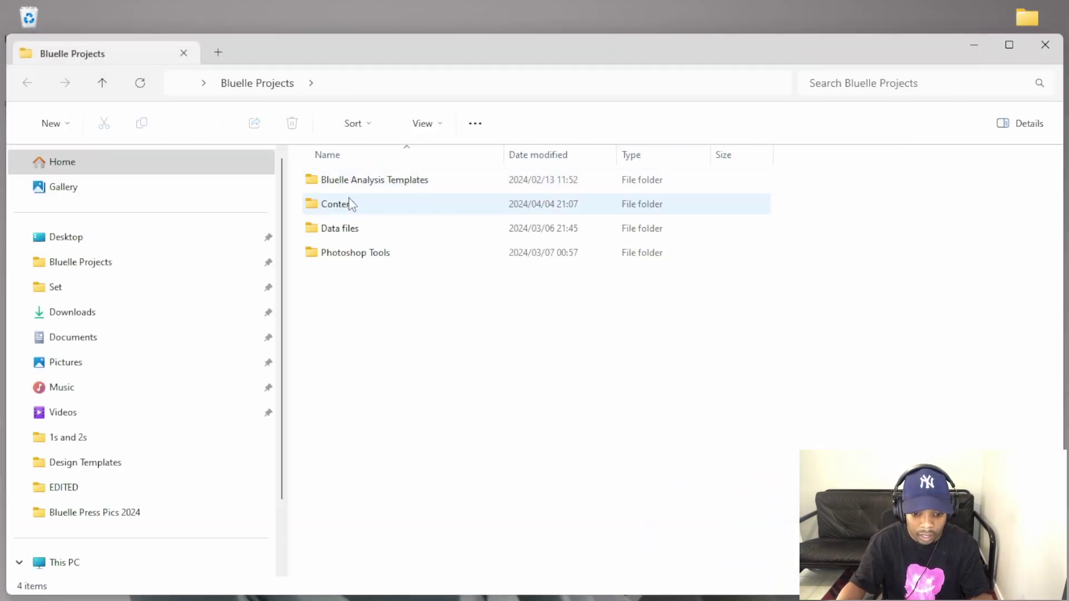
{"action": "left_click", "coordinate": [352, 230]}
{"action": "double_click", "coordinate": [352, 230]}
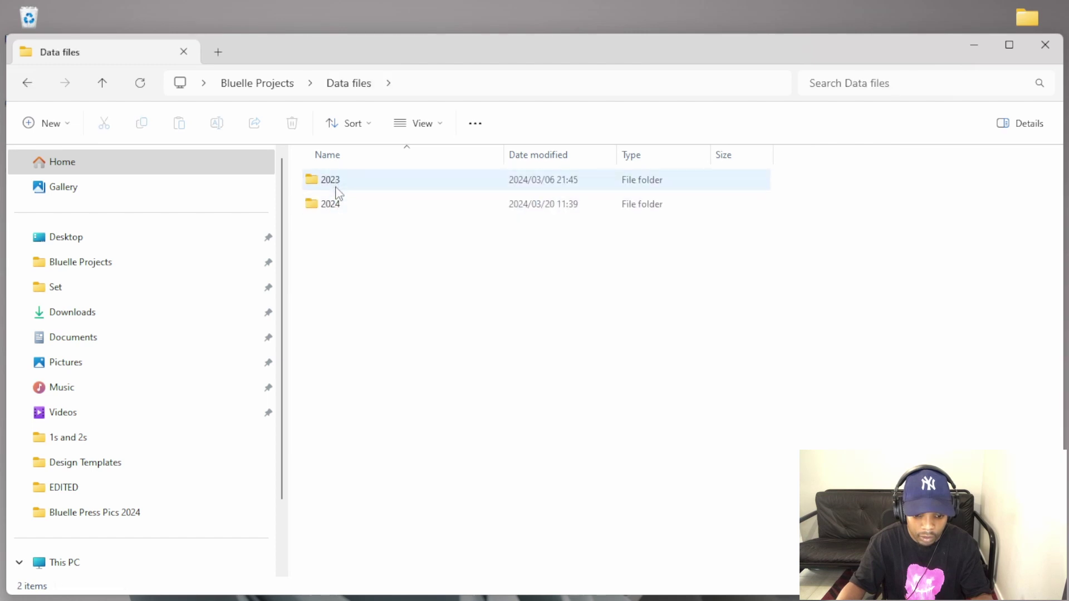
{"action": "double_click", "coordinate": [337, 186]}
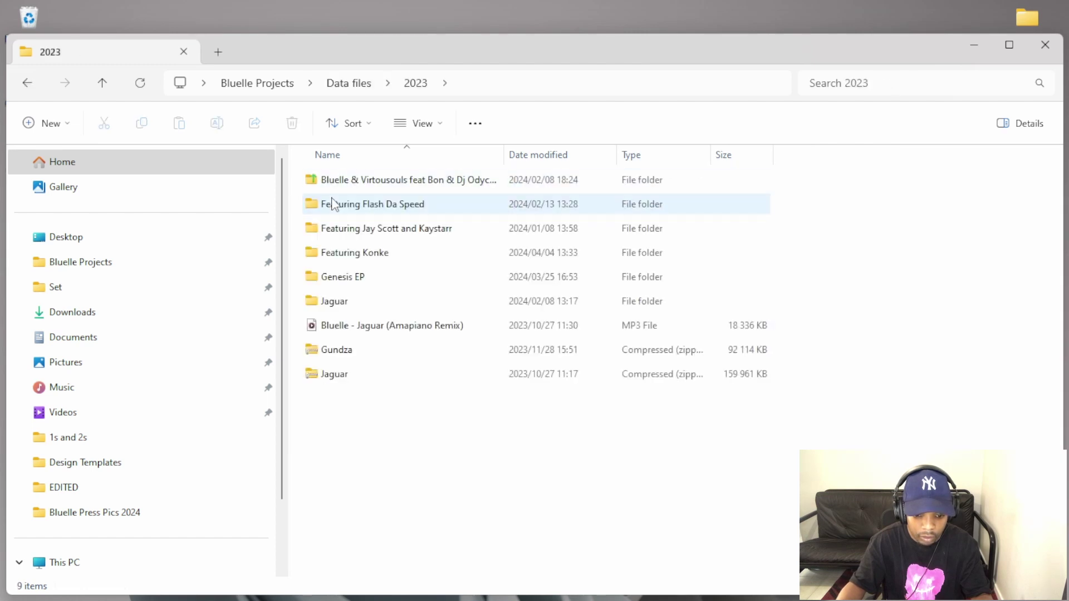
{"action": "double_click", "coordinate": [355, 253]}
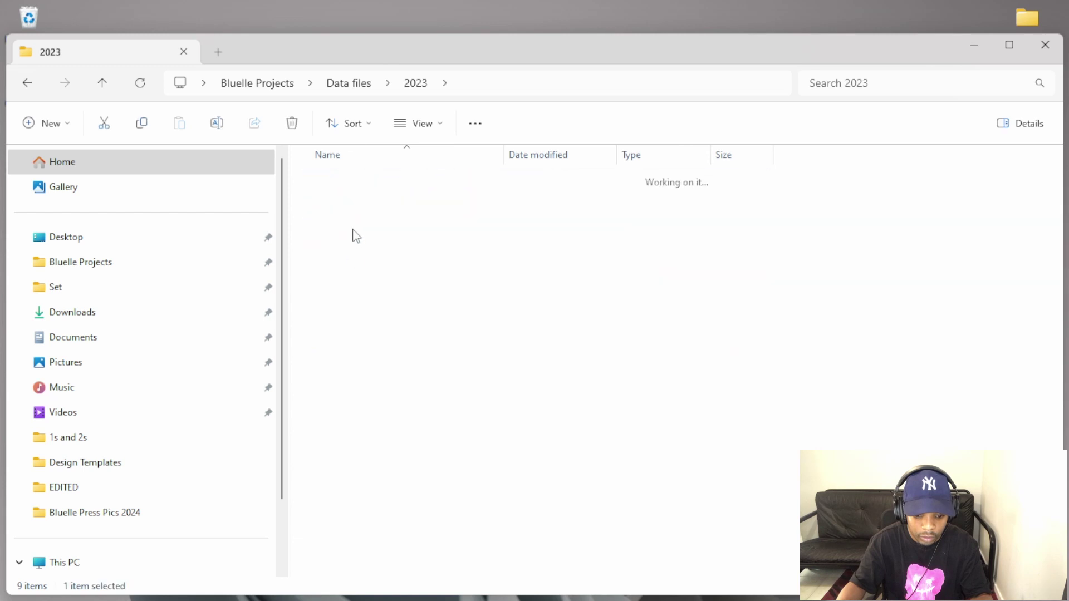
{"action": "left_click_drag", "start_coordinate": [342, 59], "coordinate": [784, 78]}
{"action": "mouse_move", "coordinate": [591, 573]}
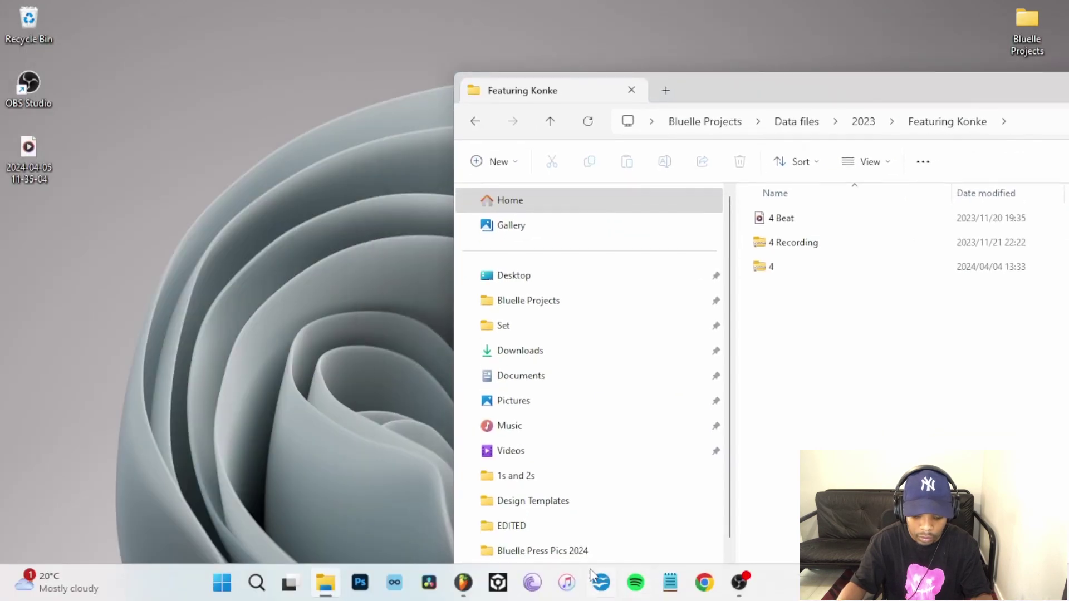
Load the zipped project "4" into FL Studio, discarding changes to 4 Recording.zip, and dismiss the project loading report.
{"action": "left_click", "coordinate": [463, 583]}
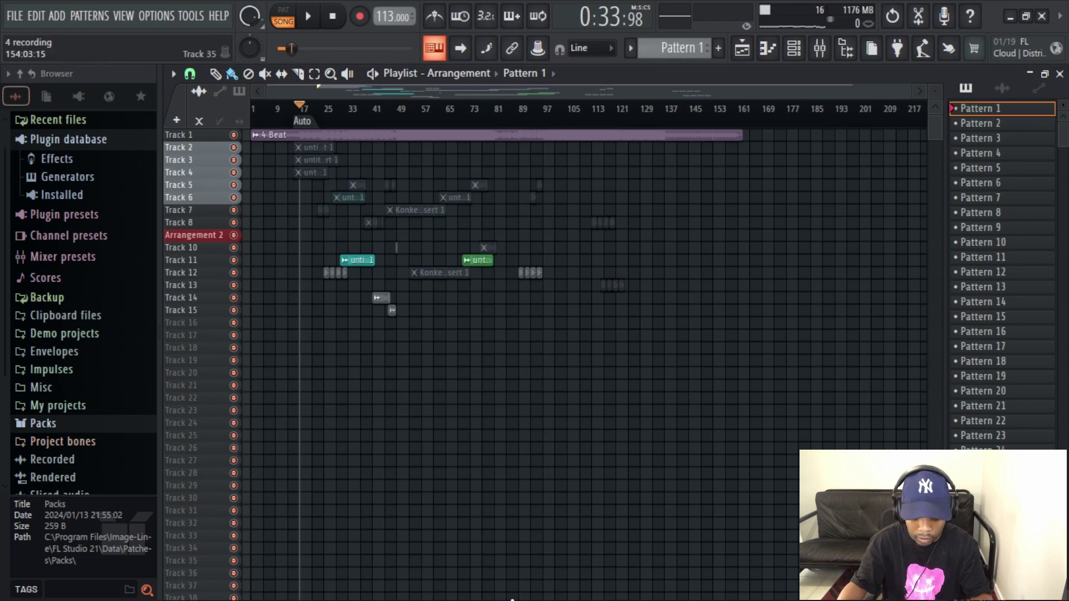
{"action": "key", "text": "super"}
{"action": "left_click", "coordinate": [332, 590]}
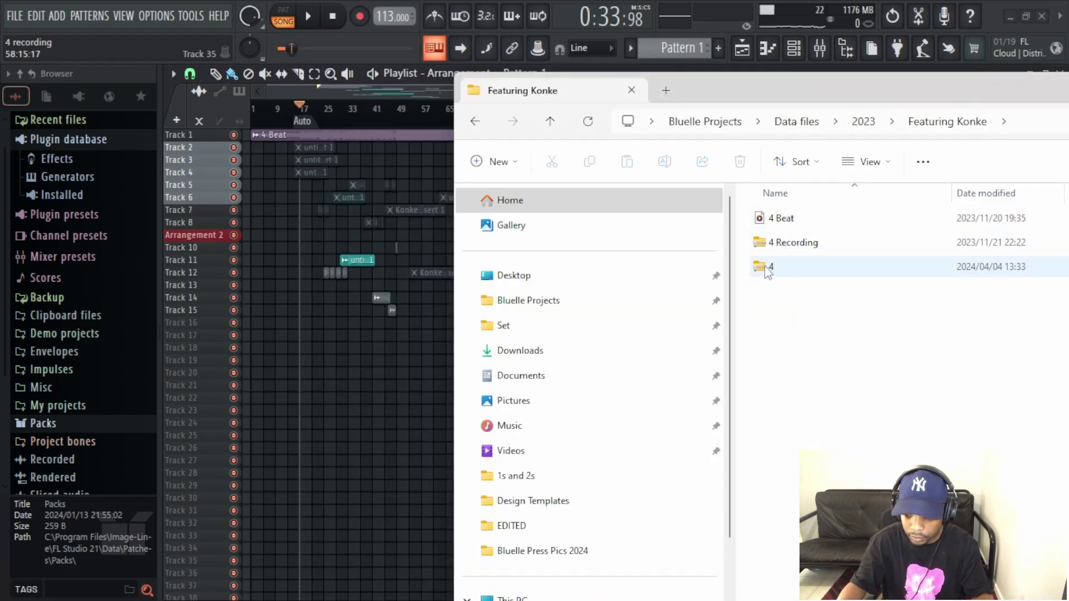
{"action": "left_click_drag", "start_coordinate": [768, 271], "coordinate": [136, 42]}
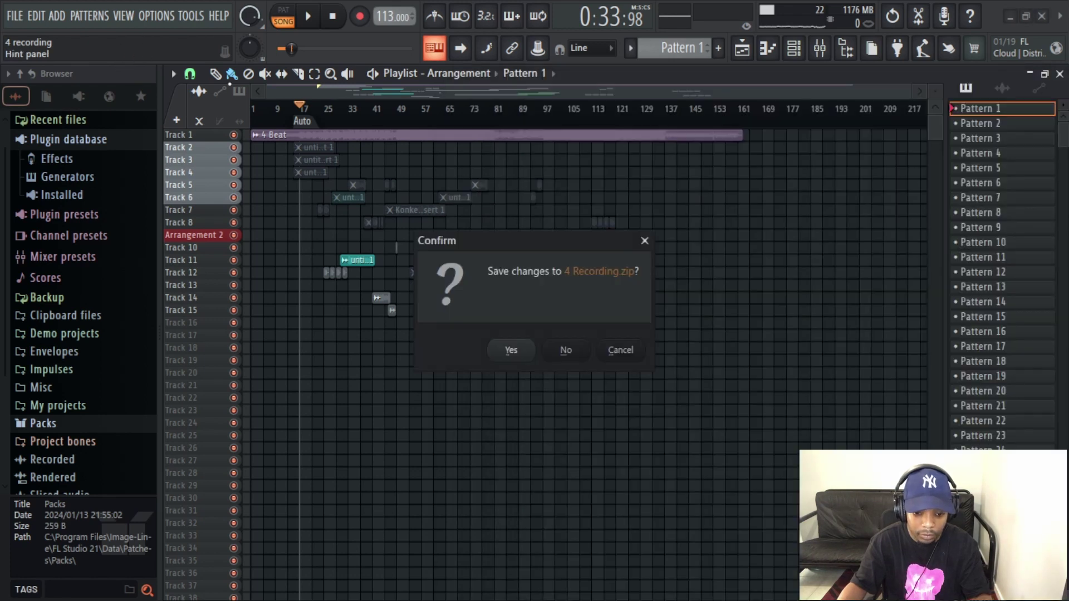
{"action": "left_click", "coordinate": [569, 351]}
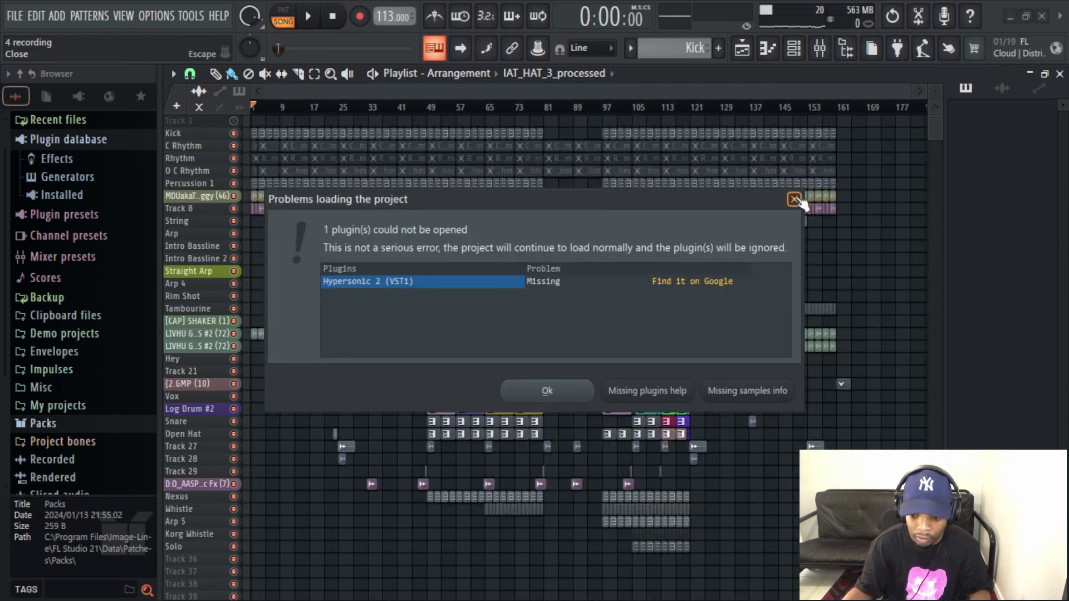
{"action": "left_click", "coordinate": [795, 200]}
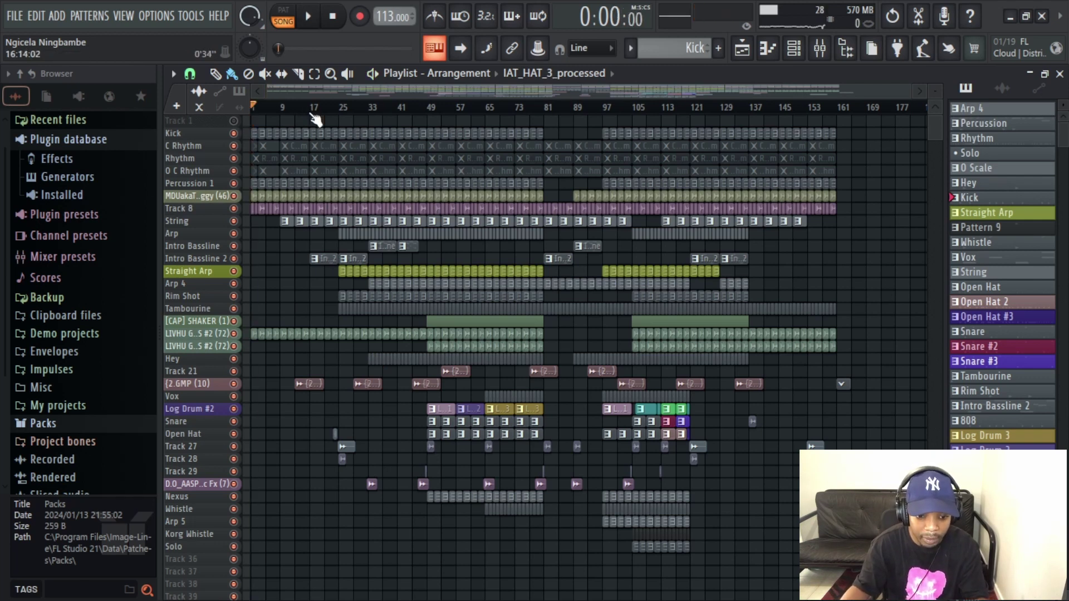
Solo the Kick track, play it, and show the Kick pattern in the channel rack.
{"action": "left_click", "coordinate": [233, 133], "text": "ctrl"}
{"action": "key", "text": "space"}
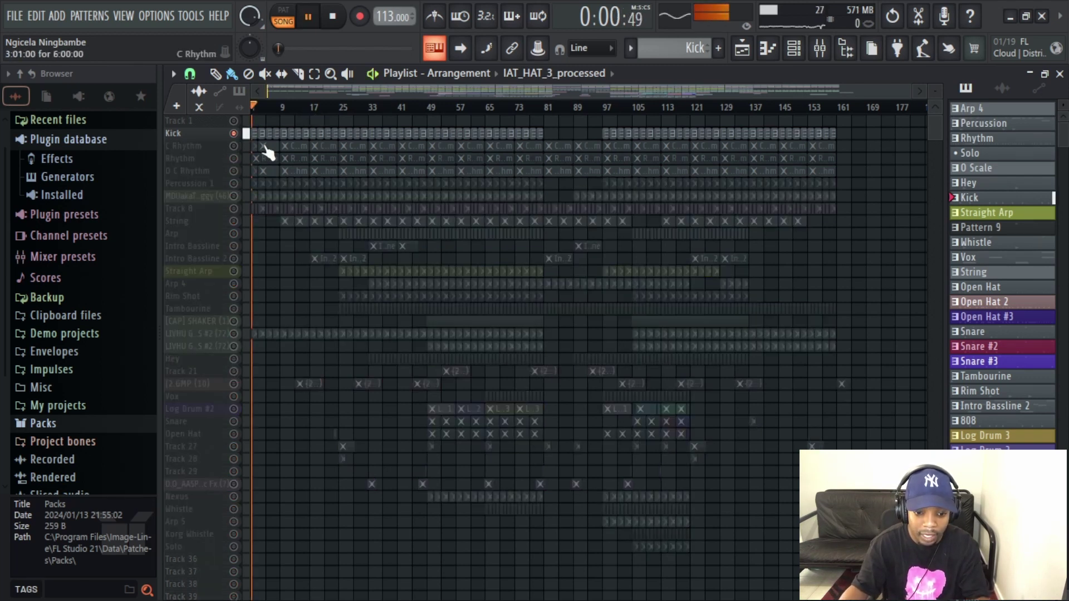
{"action": "left_click", "coordinate": [261, 134]}
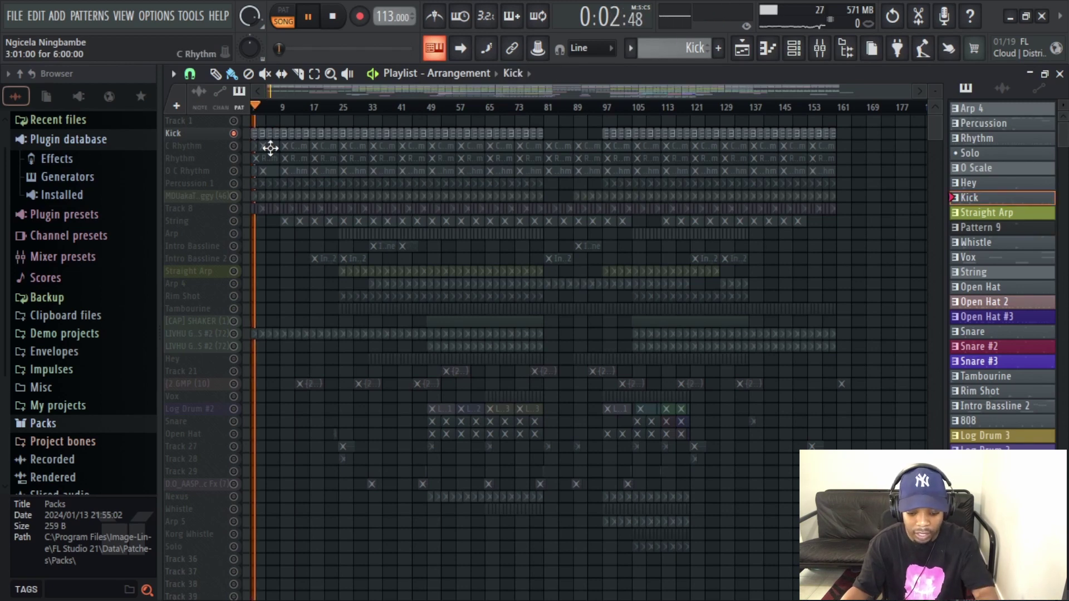
{"action": "key", "text": "F6"}
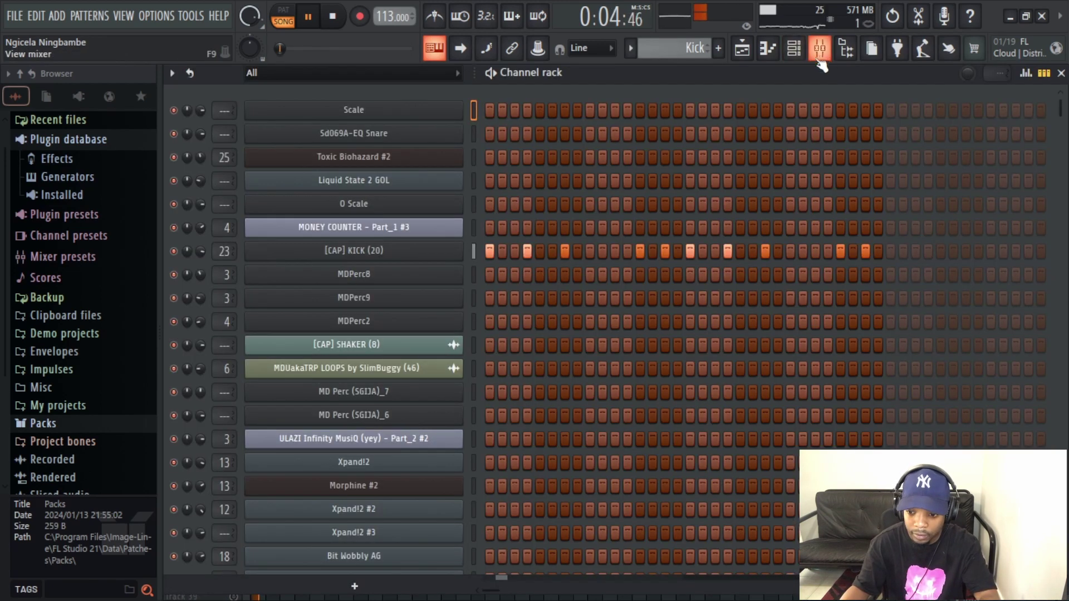
Inspect the Fruity parametric EQ 2 on the [CAP] KICK (20) mixer track, then return to the playlist and stop playback.
{"action": "key", "text": "F9"}
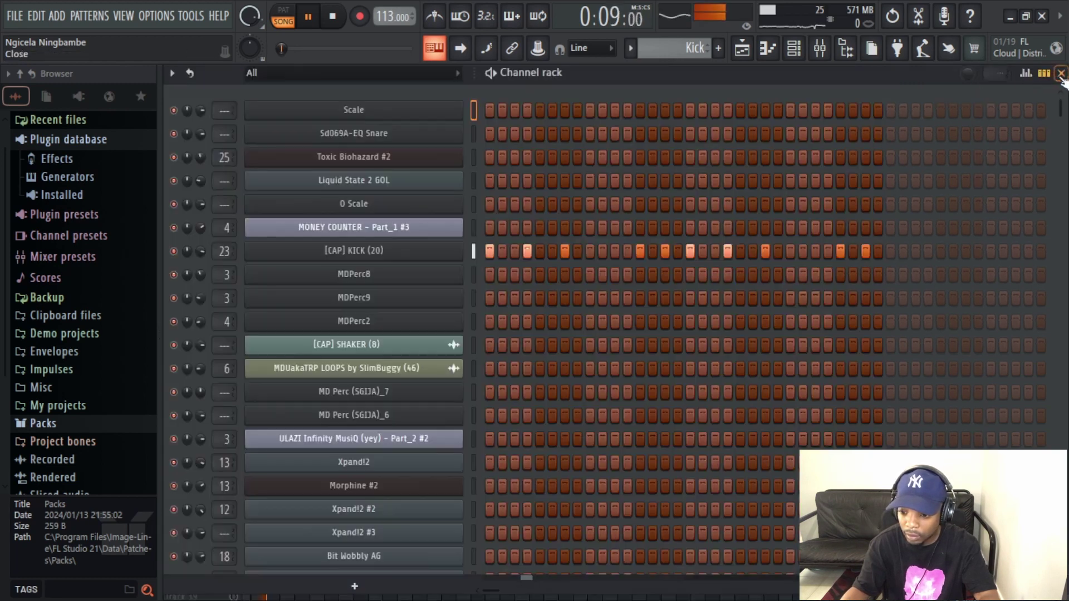
{"action": "left_click", "coordinate": [1060, 74]}
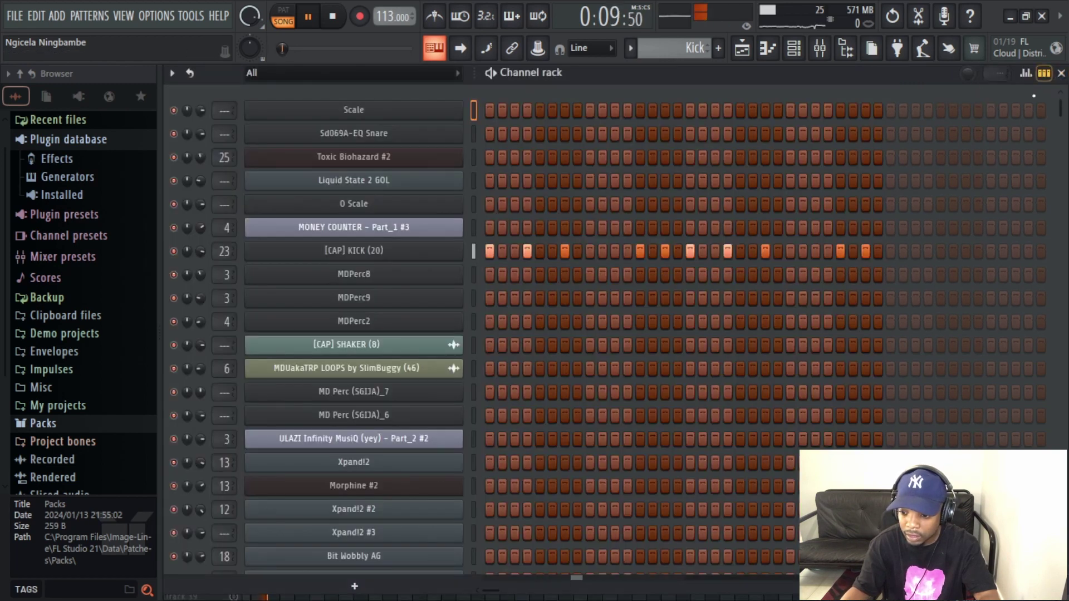
{"action": "left_click", "coordinate": [823, 51]}
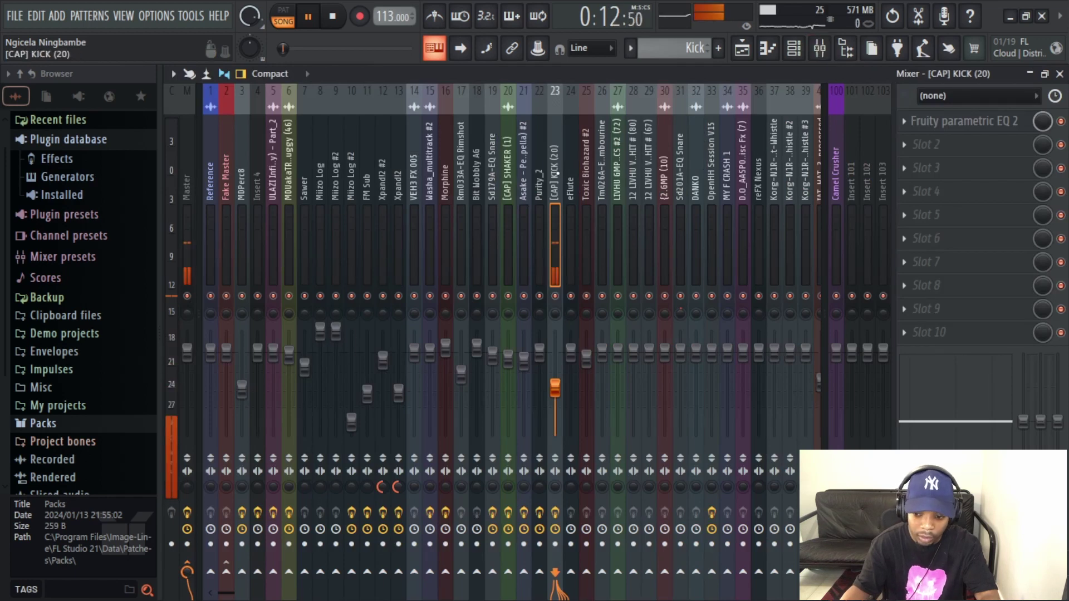
{"action": "left_click", "coordinate": [983, 129]}
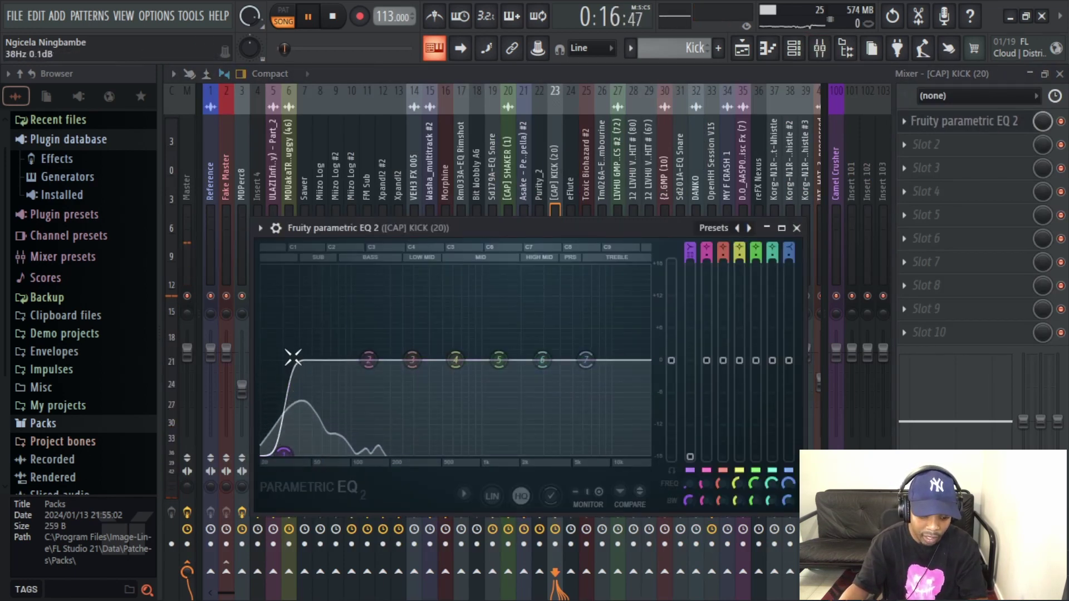
{"action": "left_click", "coordinate": [797, 228]}
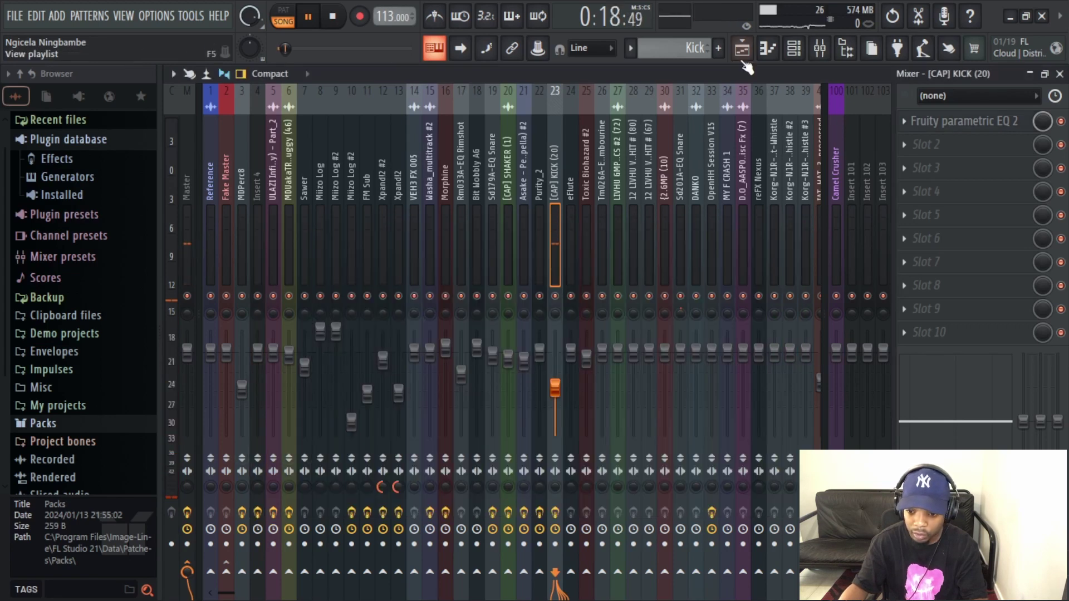
{"action": "left_click", "coordinate": [742, 49]}
{"action": "key", "text": "space"}
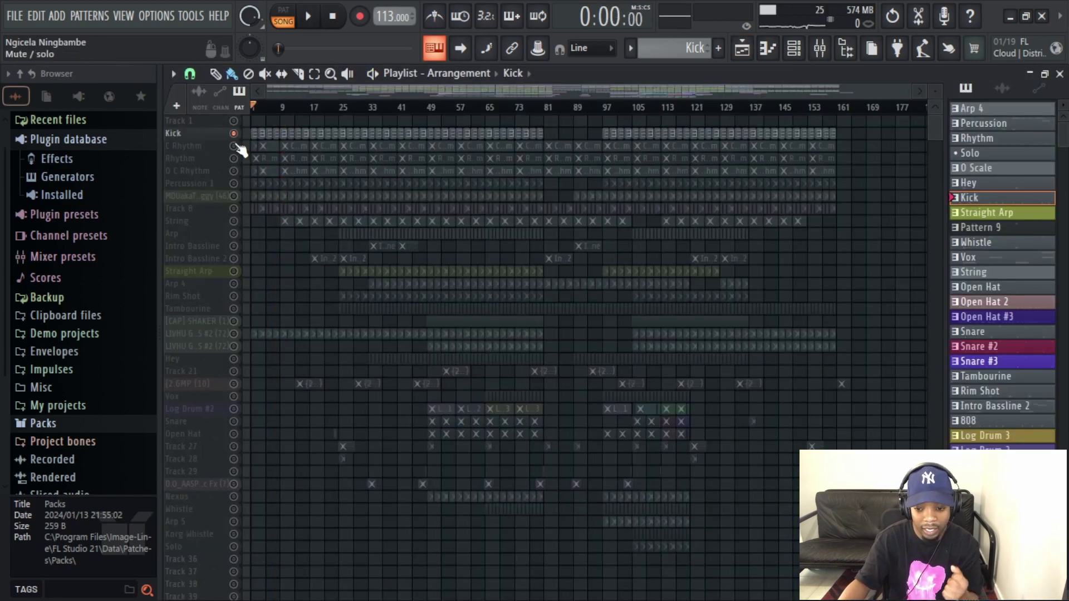
Solo the Percussion 1 track, play it, and open the Percussion pattern in the channel rack.
{"action": "left_click", "coordinate": [233, 146], "text": "ctrl"}
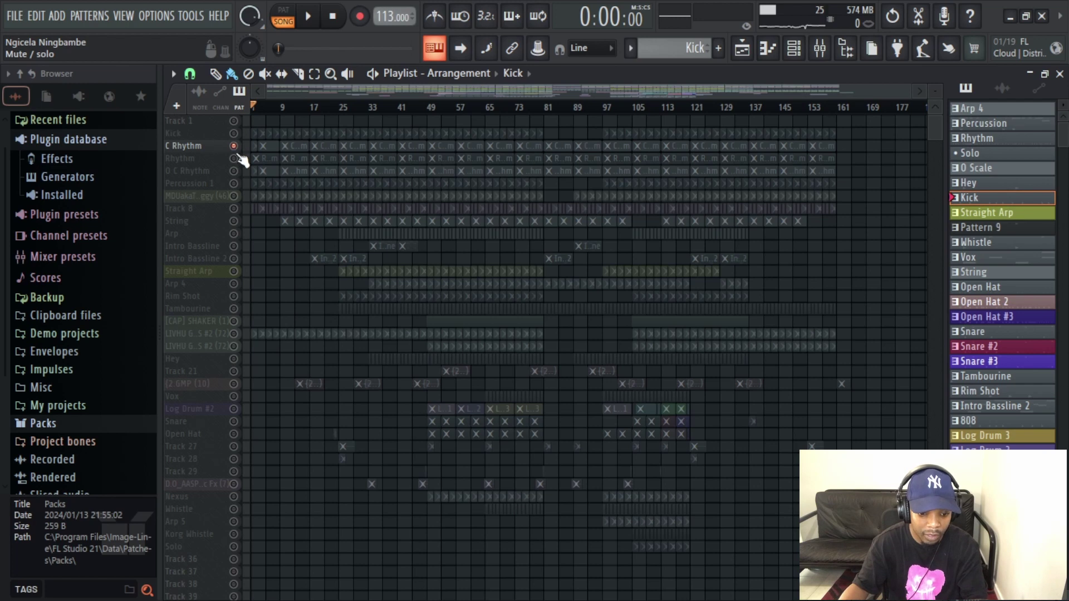
{"action": "left_click", "coordinate": [234, 159], "text": "ctrl"}
{"action": "left_click", "coordinate": [234, 171], "text": "ctrl"}
{"action": "left_click", "coordinate": [234, 184], "text": "ctrl"}
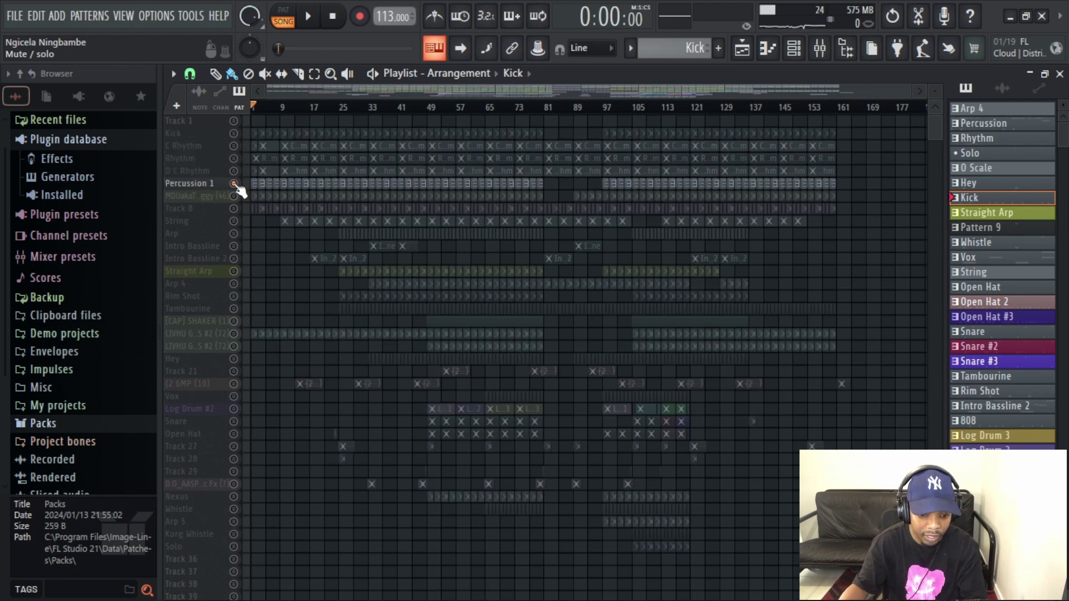
{"action": "key", "text": "space"}
{"action": "double_click", "coordinate": [257, 185]}
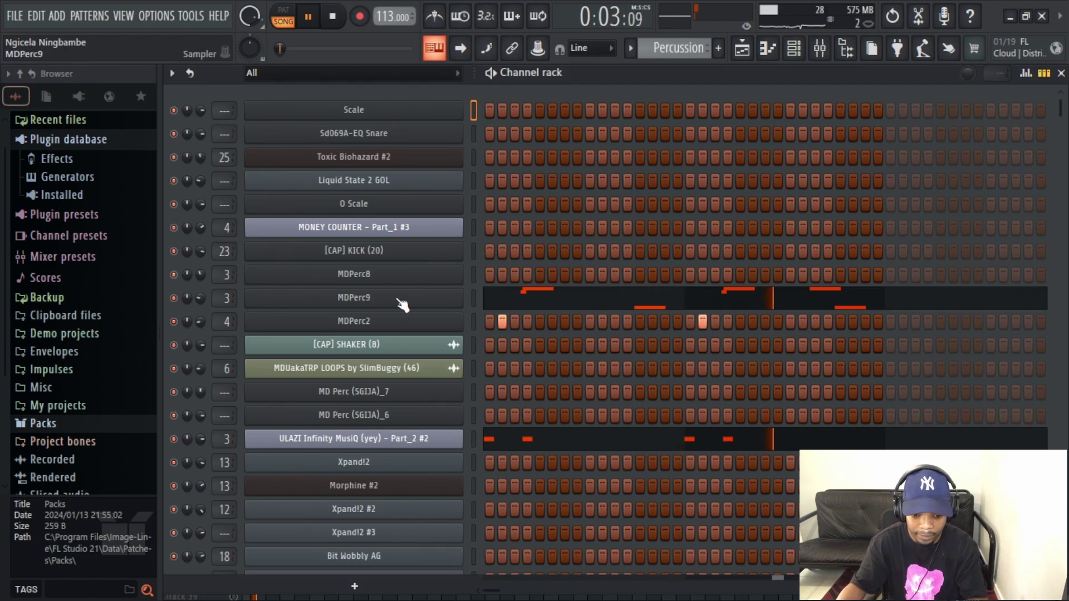
Stop playback and inspect the sampler settings of the MDPerc9 channel.
{"action": "key", "text": "space"}
{"action": "left_click", "coordinate": [402, 308]}
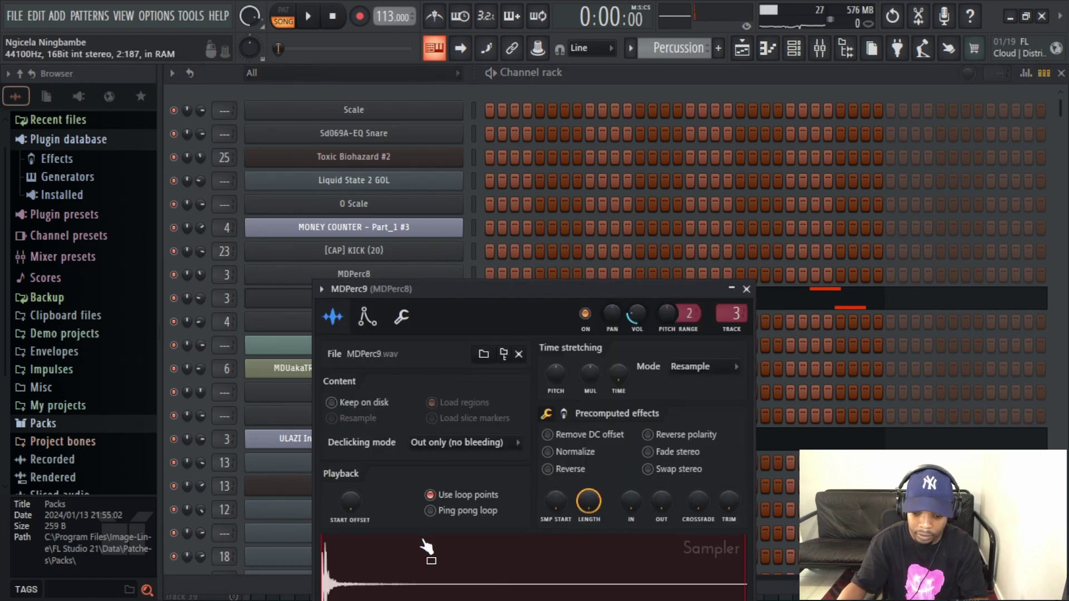
{"action": "key", "text": "Escape"}
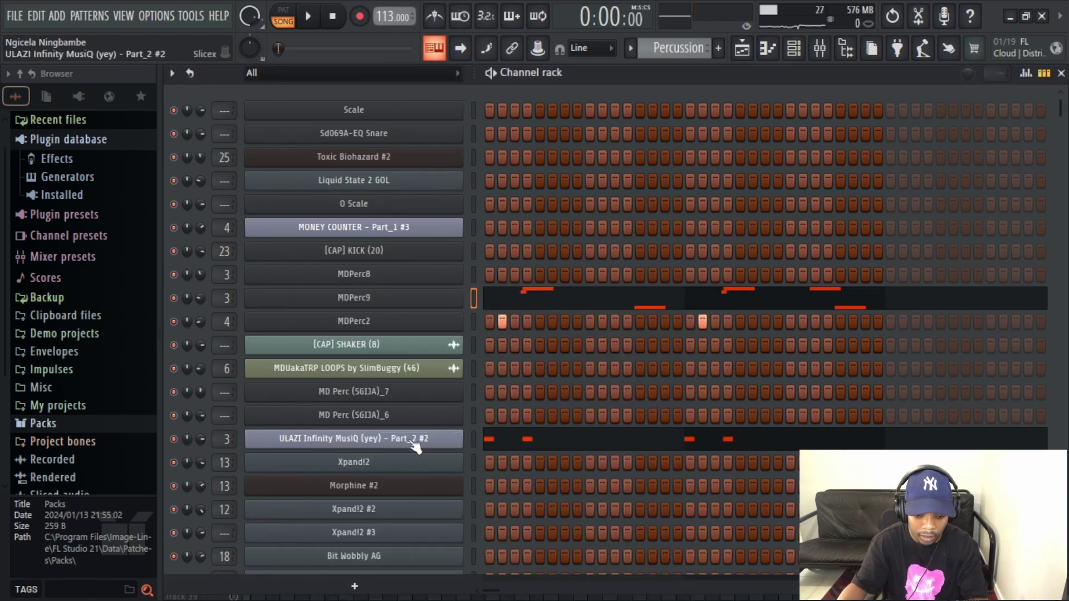
Inspect the Slicex settings of the ULAZI Infinity MusiQ (yey) - Part_2 #2 channel and open its notes in the piano roll.
{"action": "left_click", "coordinate": [418, 439]}
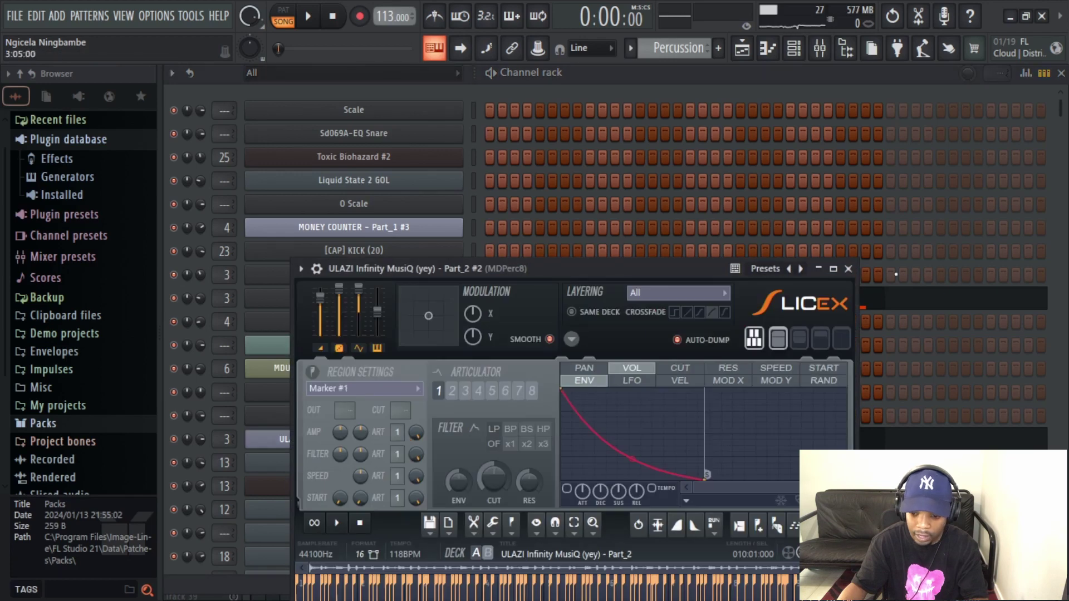
{"action": "left_click", "coordinate": [848, 268]}
{"action": "left_click", "coordinate": [543, 441]}
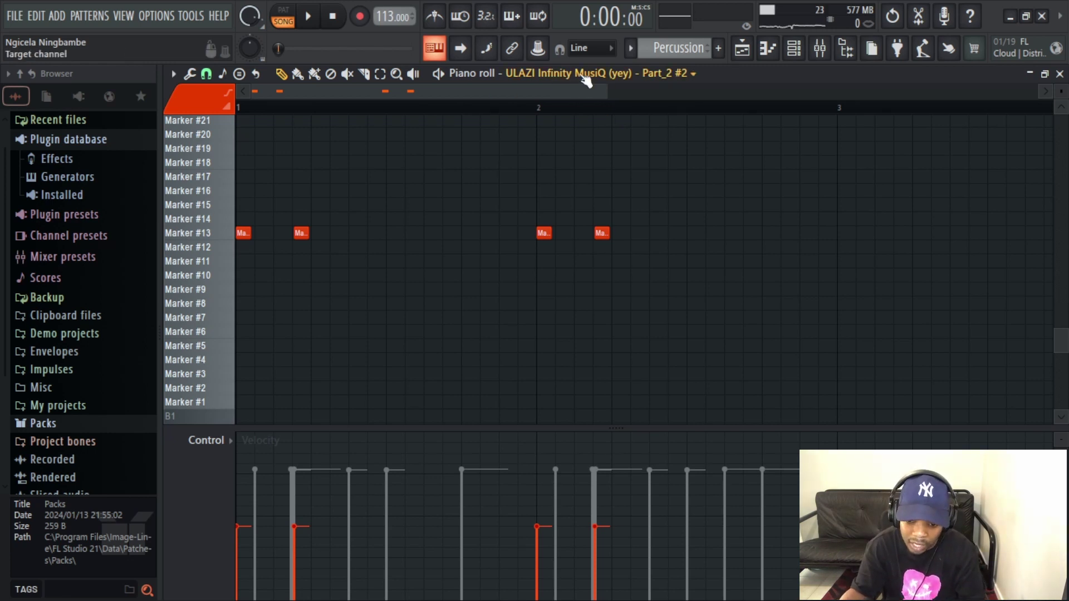
Audition several slices between Marker #13 and Marker #8 of the ULAZI Infinity MusiQ sample, then close its piano roll.
{"action": "left_click", "coordinate": [222, 234]}
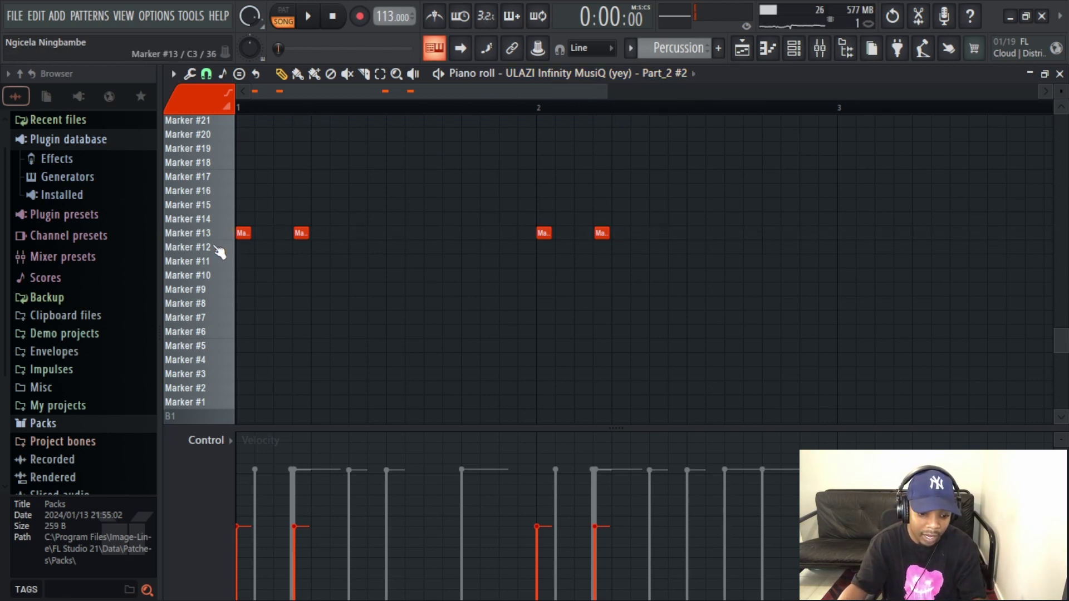
{"action": "left_click", "coordinate": [220, 251]}
{"action": "left_click", "coordinate": [211, 276]}
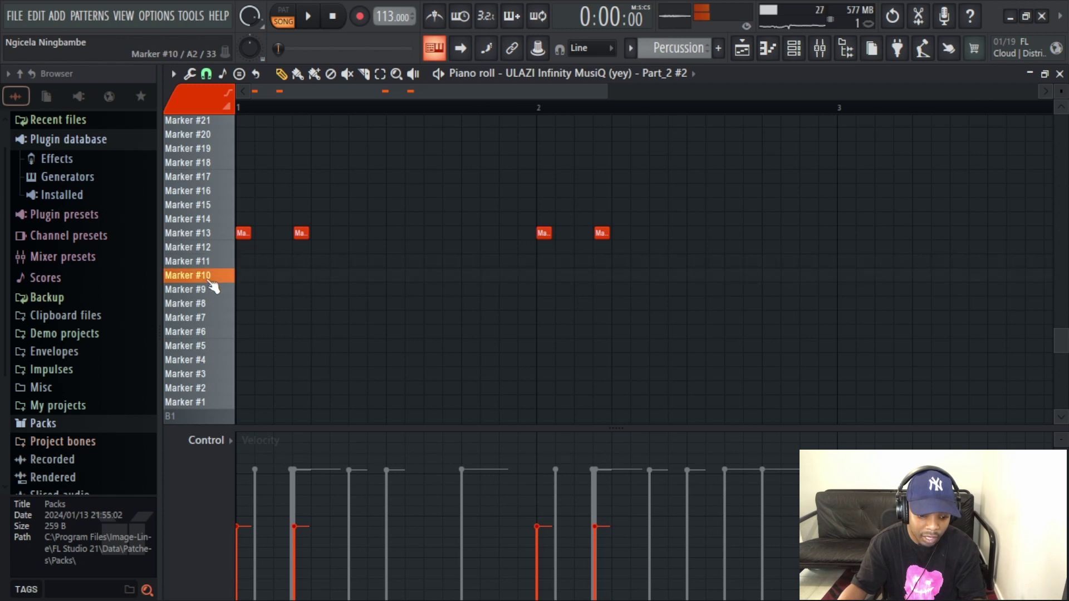
{"action": "left_click", "coordinate": [210, 290]}
{"action": "left_click", "coordinate": [210, 304]}
{"action": "left_click", "coordinate": [226, 234]}
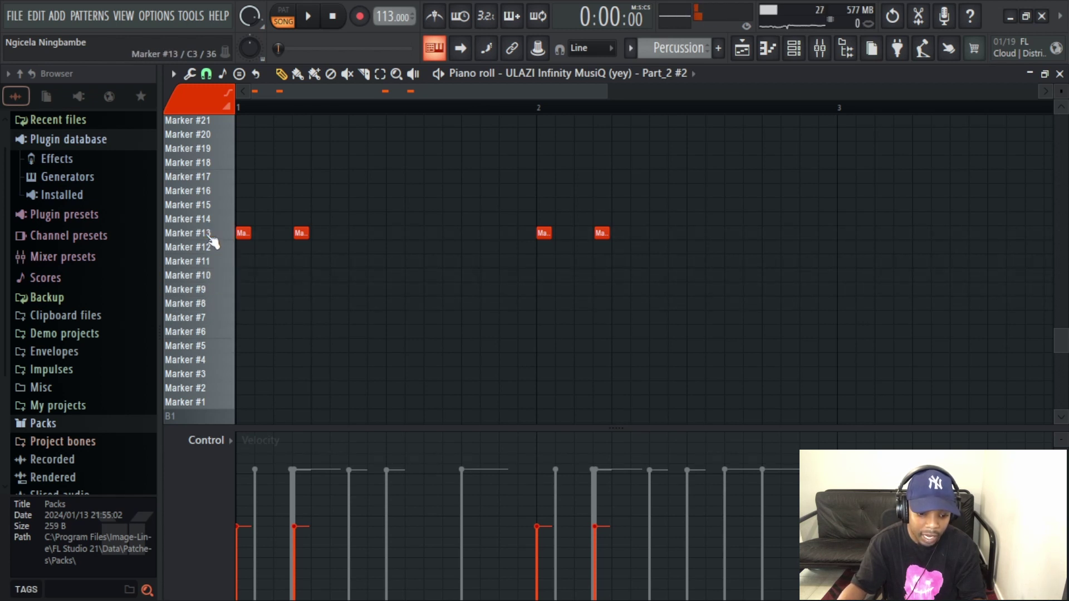
{"action": "left_click", "coordinate": [227, 234]}
{"action": "left_click", "coordinate": [1060, 73]}
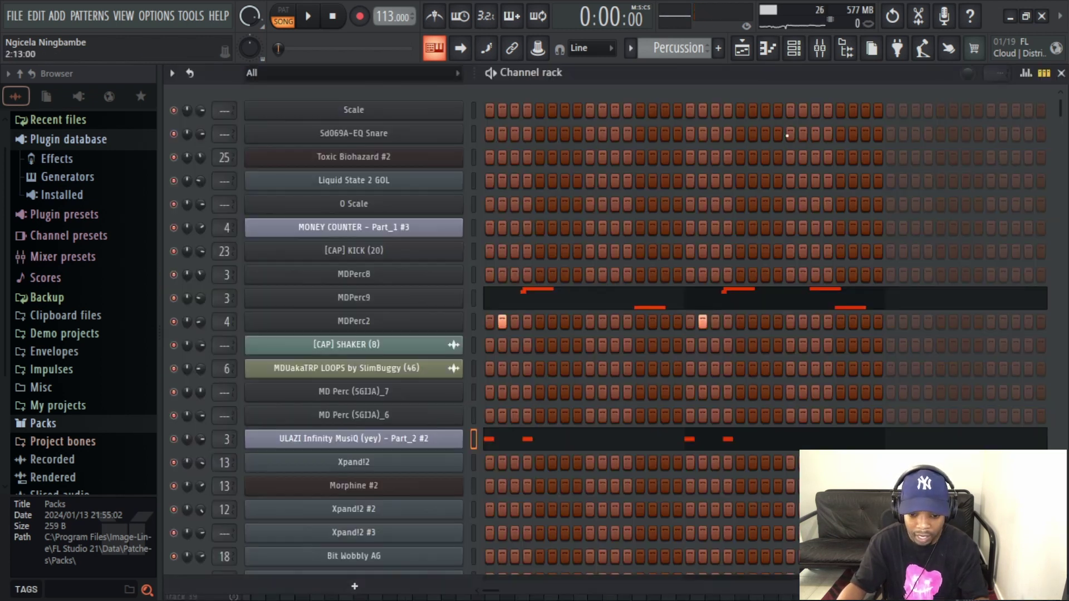
Inspect the sampler settings of the DJ_THE-MXO_ African_Percussion_Samples_k_3 channel and check the channel rack for other sounds in the Percussion pattern.
{"action": "scroll", "coordinate": [425, 256], "scroll_direction": "down", "scroll_amount": 10}
{"action": "scroll", "coordinate": [425, 257], "scroll_direction": "up", "scroll_amount": 4}
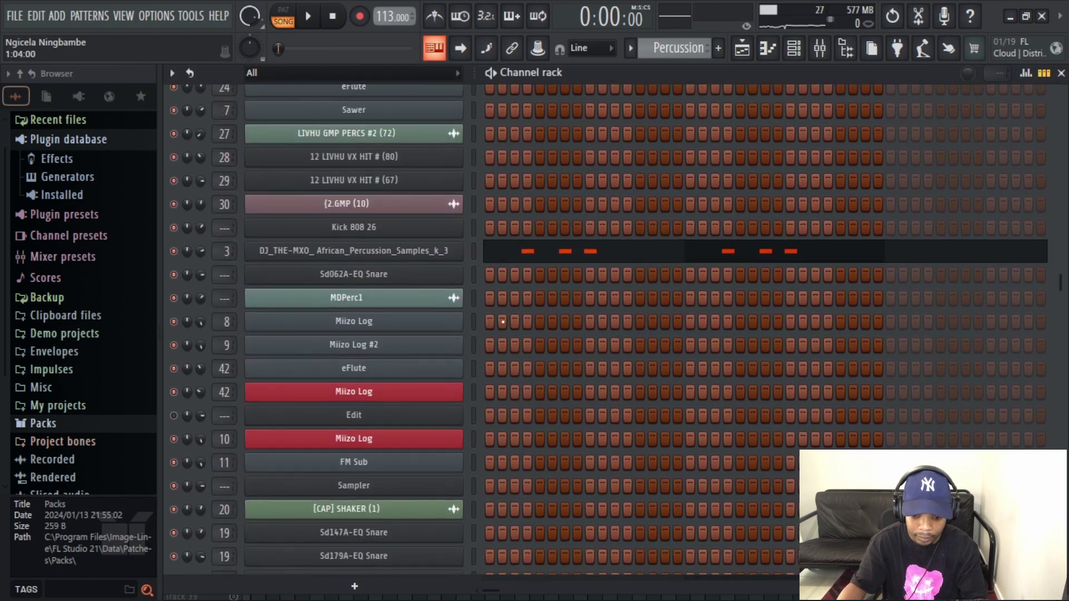
{"action": "left_click", "coordinate": [424, 256]}
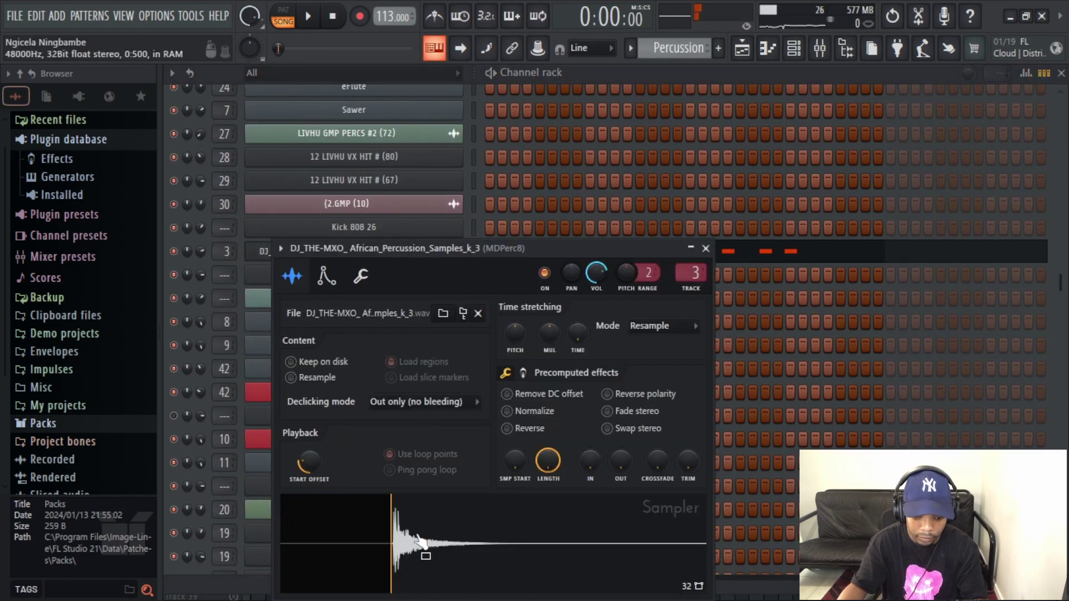
{"action": "left_click", "coordinate": [706, 249]}
{"action": "scroll", "coordinate": [671, 363], "scroll_direction": "down", "scroll_amount": 6}
{"action": "scroll", "coordinate": [671, 363], "scroll_direction": "up", "scroll_amount": 11}
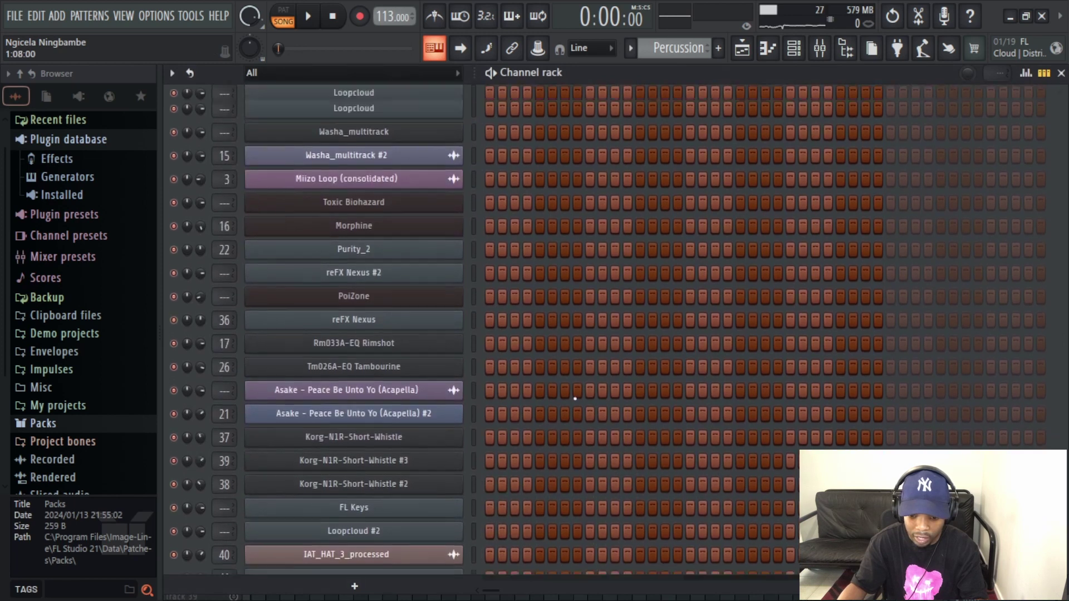
{"action": "scroll", "coordinate": [671, 363], "scroll_direction": "up", "scroll_amount": 10}
{"action": "scroll", "coordinate": [671, 363], "scroll_direction": "down", "scroll_amount": 5}
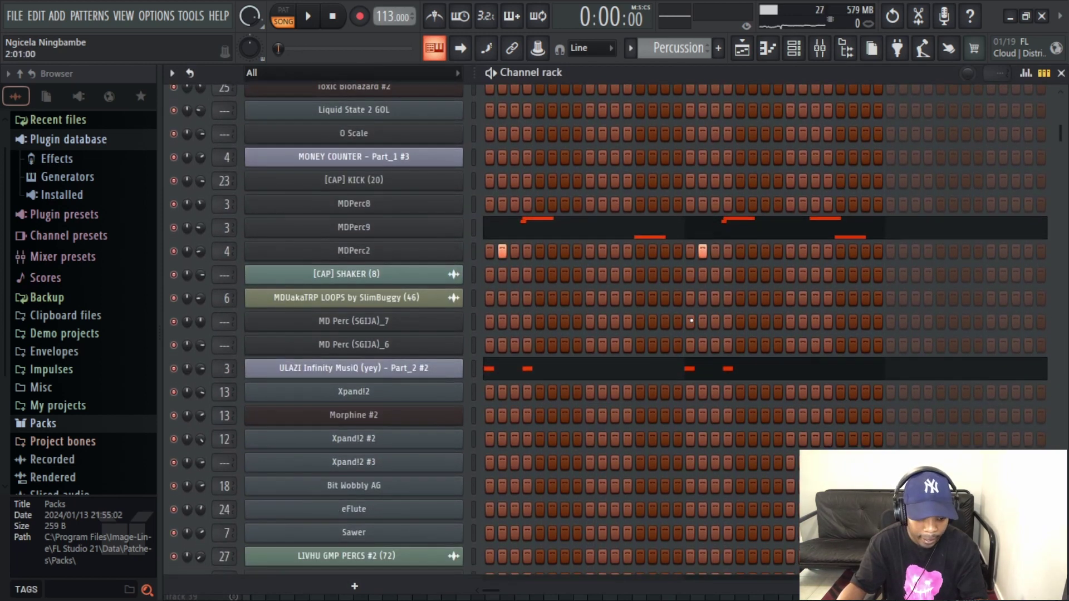
Inspect the Fruity Reeverb 2, CamelCrusher and Fruity parametric EQ 2 effects on the MDPerc8 mixer track.
{"action": "left_click", "coordinate": [832, 50]}
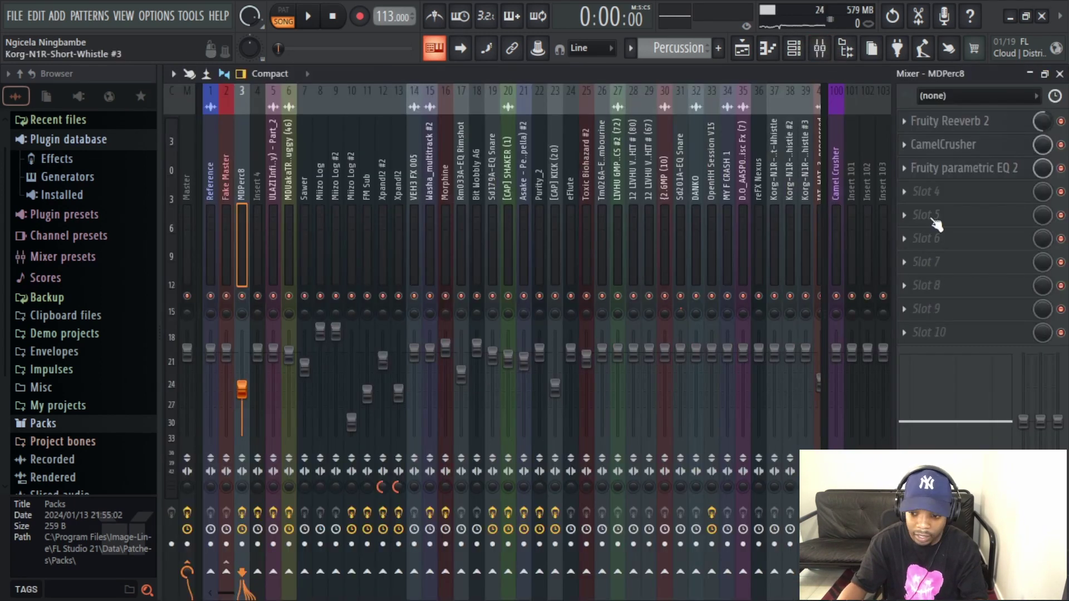
{"action": "left_click", "coordinate": [1009, 128]}
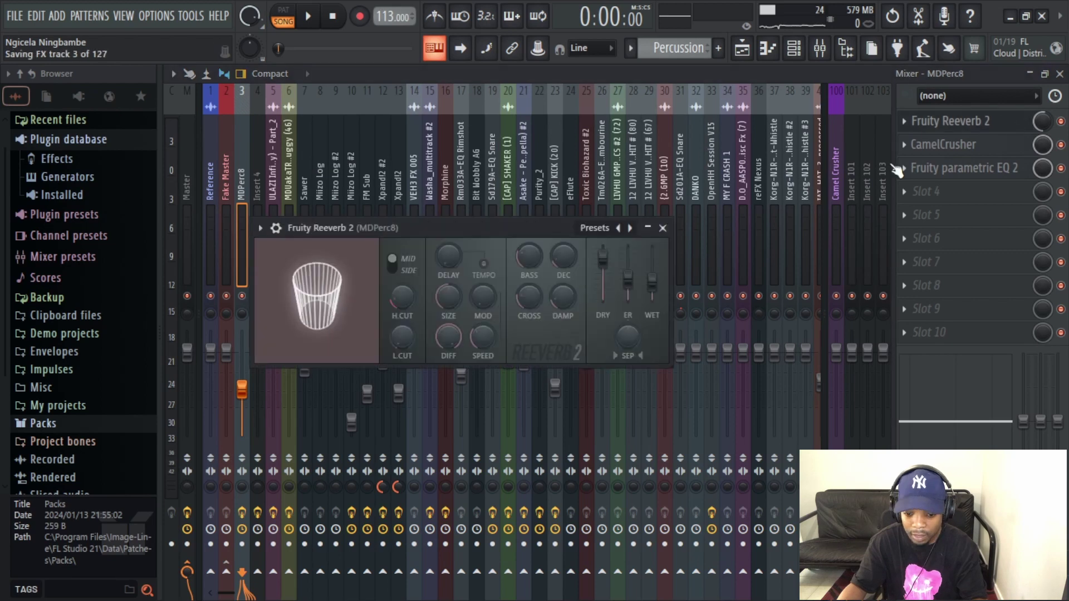
{"action": "left_click", "coordinate": [664, 228]}
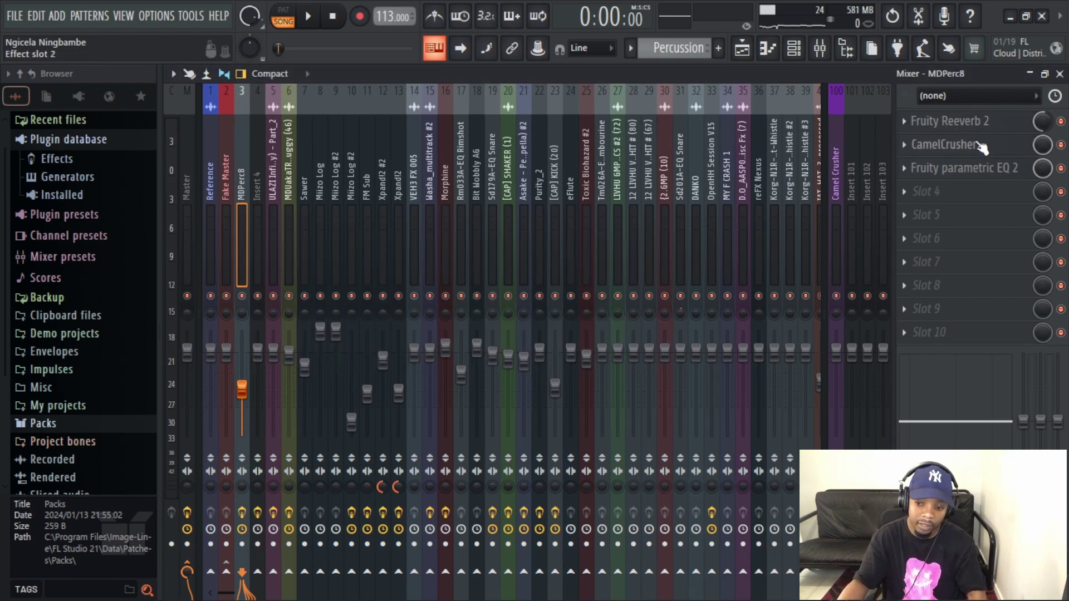
{"action": "left_click", "coordinate": [979, 149]}
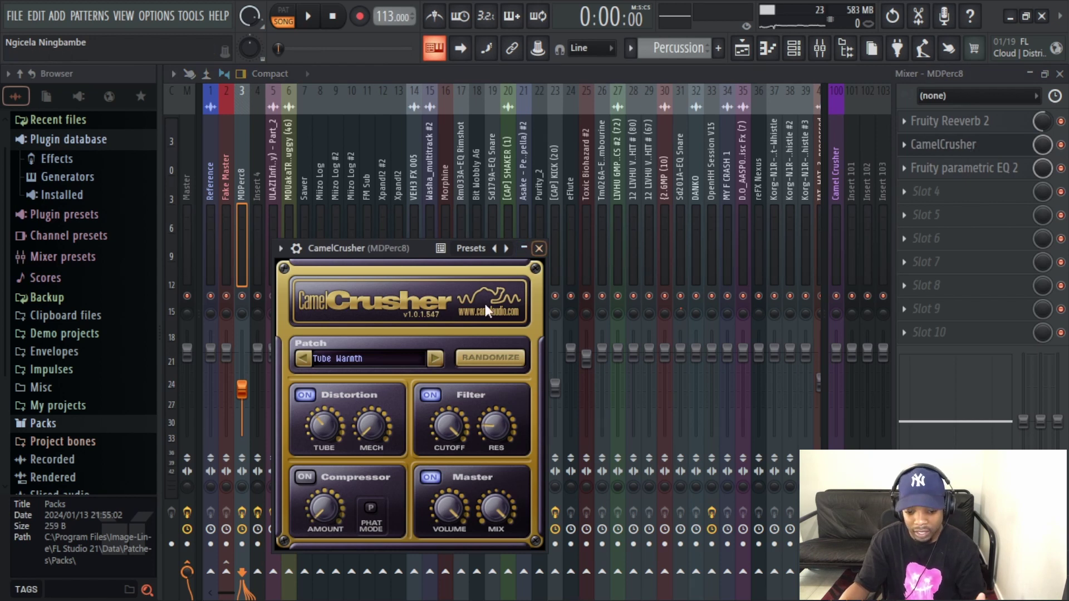
{"action": "left_click", "coordinate": [538, 248]}
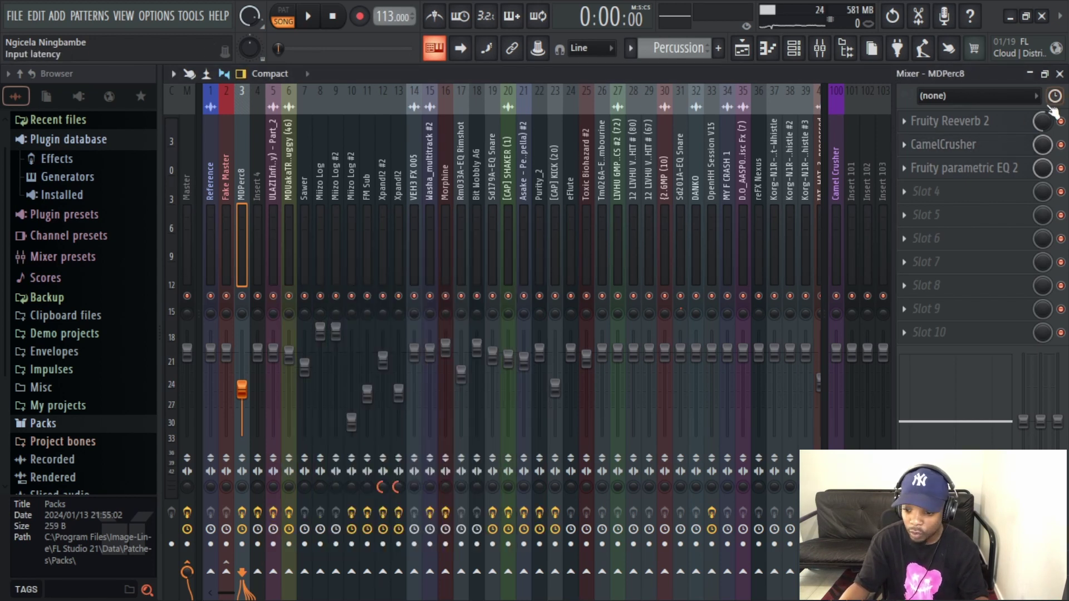
{"action": "left_click", "coordinate": [972, 175]}
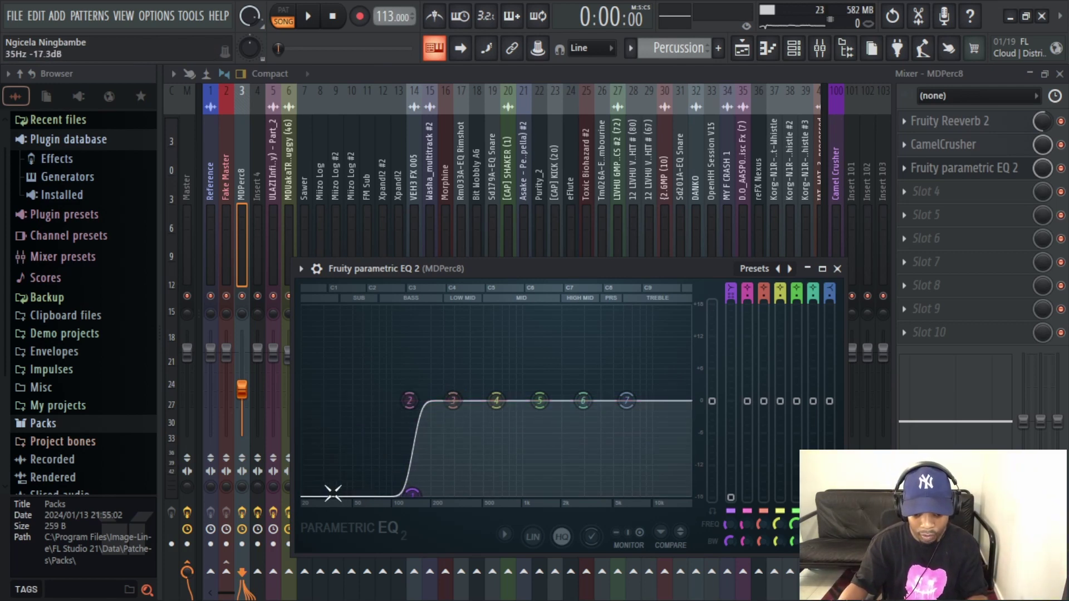
{"action": "left_click", "coordinate": [838, 270]}
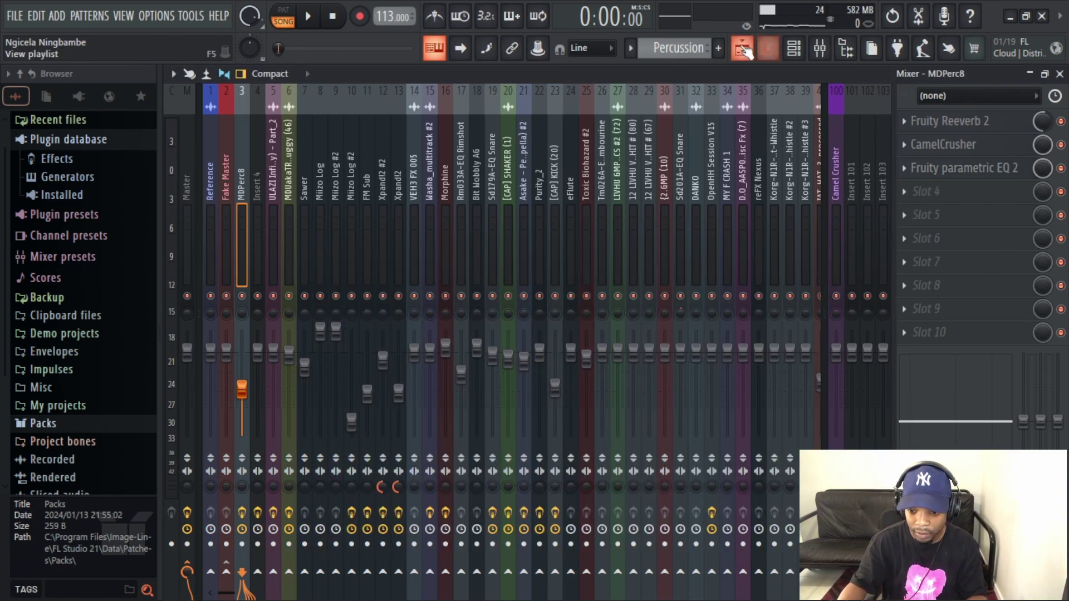
Solo and play the MDUakaTRP LOOPS by SlimBuggy (46) playlist track and inspect its audio clip settings.
{"action": "left_click", "coordinate": [742, 49]}
{"action": "left_click", "coordinate": [236, 201]}
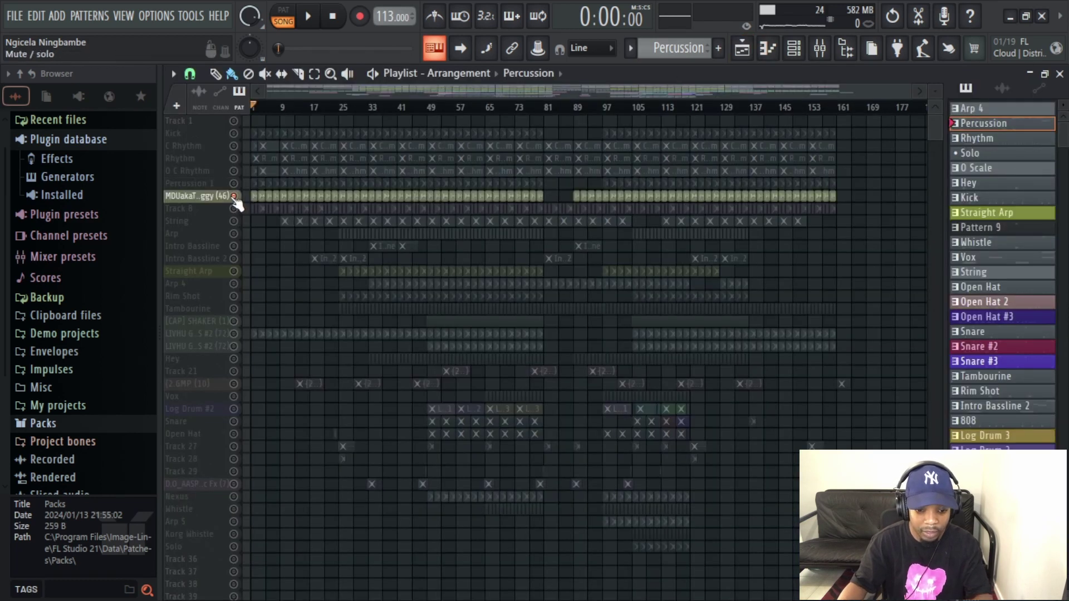
{"action": "key", "text": "space"}
{"action": "double_click", "coordinate": [264, 197]}
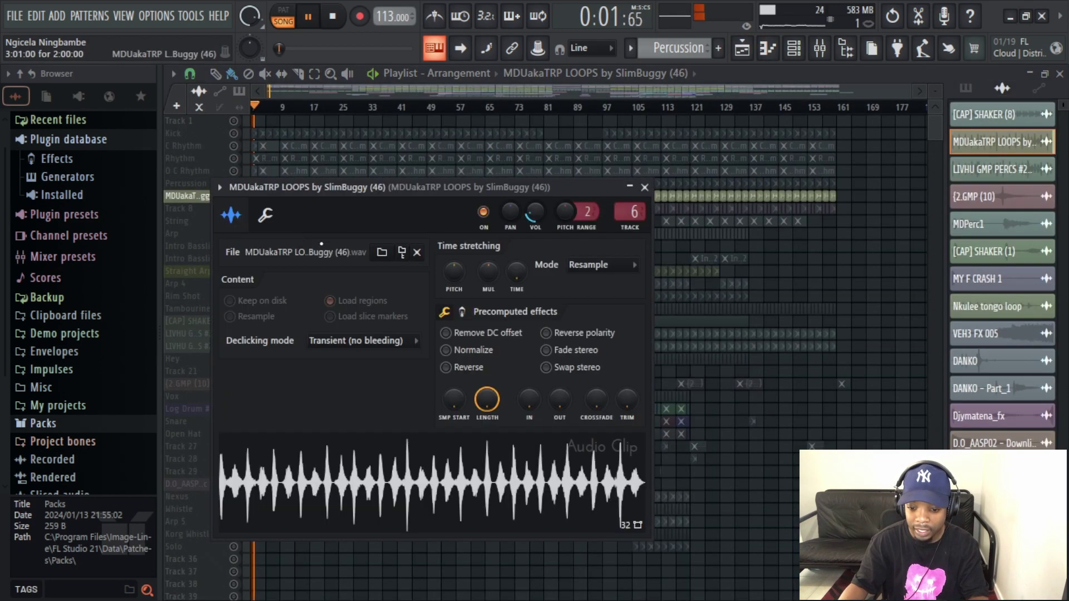
{"action": "left_click", "coordinate": [644, 188]}
Inspect the Fruity parametric EQ 2 on the MDUakaTRP LOOPS mixer track, stop playback and return to the playlist.
{"action": "left_click", "coordinate": [821, 49]}
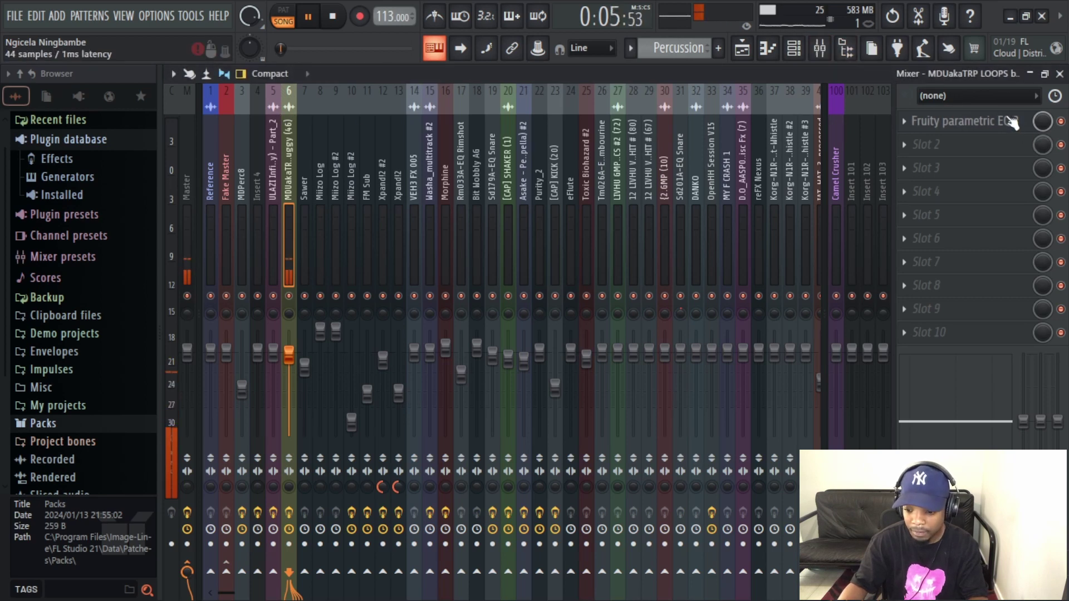
{"action": "left_click", "coordinate": [963, 121]}
{"action": "key", "text": "space"}
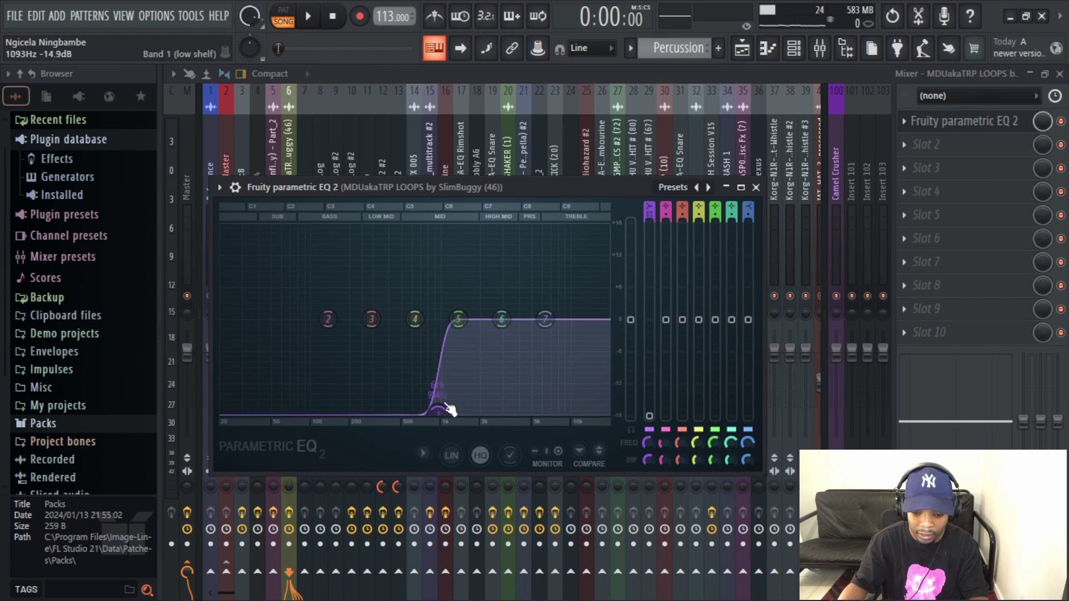
{"action": "left_click", "coordinate": [757, 188]}
{"action": "left_click", "coordinate": [742, 48]}
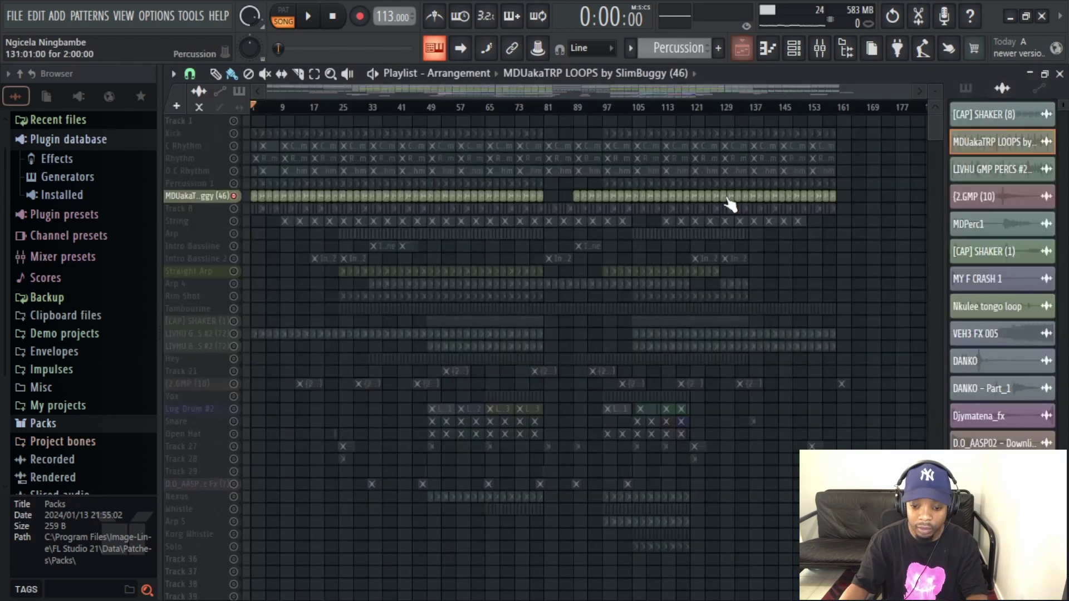
Solo and play Track 8, inspect the Miizo Loop (consolidated) audio clip settings, and stop playback.
{"action": "left_click", "coordinate": [228, 210]}
{"action": "key", "text": "space"}
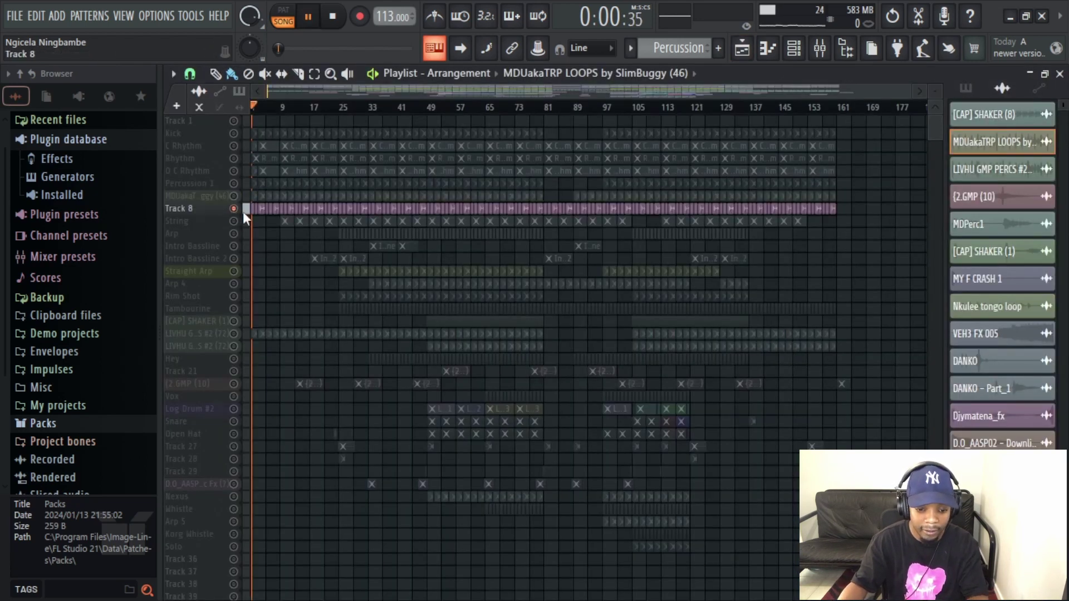
{"action": "double_click", "coordinate": [268, 212]}
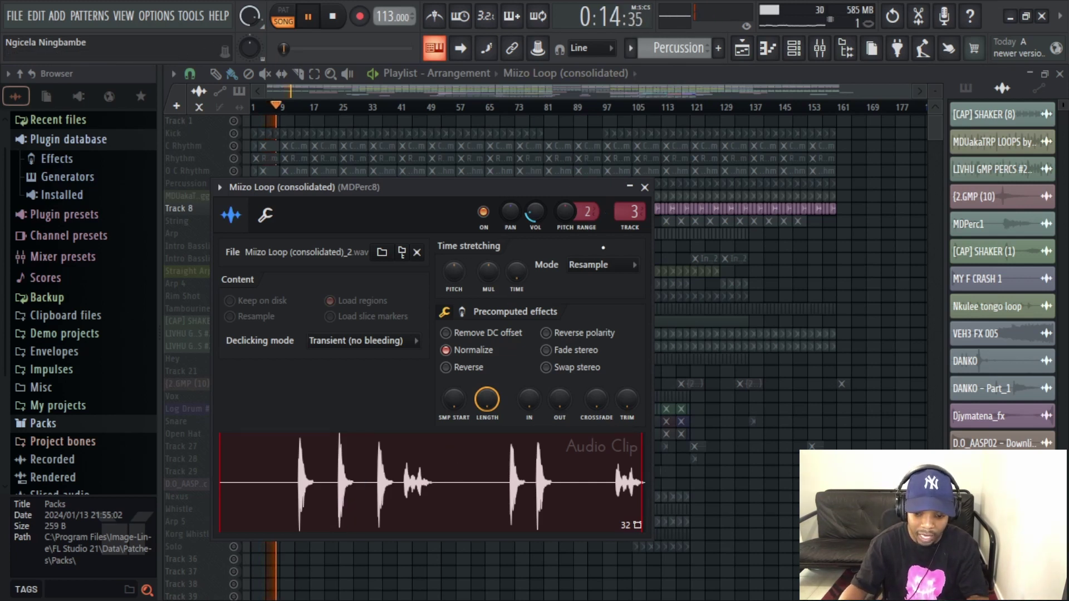
{"action": "left_click", "coordinate": [645, 187]}
{"action": "key", "text": "space"}
Solo the String track, play it from about bar 9 with its pattern selected, and stop playback.
{"action": "left_click", "coordinate": [233, 221]}
{"action": "key", "text": "space"}
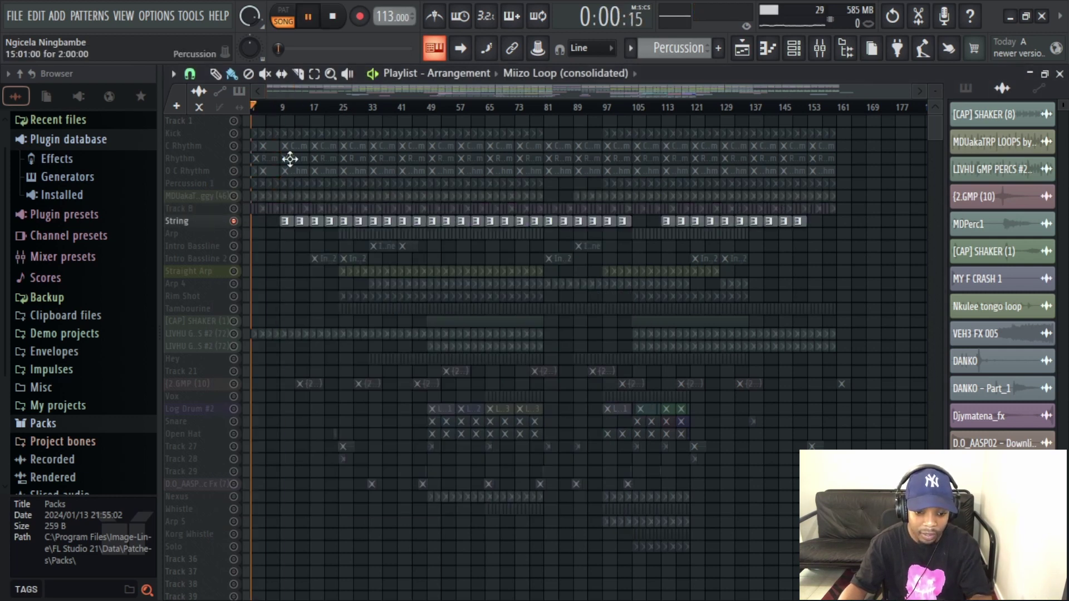
{"action": "left_click", "coordinate": [285, 108]}
{"action": "left_click", "coordinate": [290, 222]}
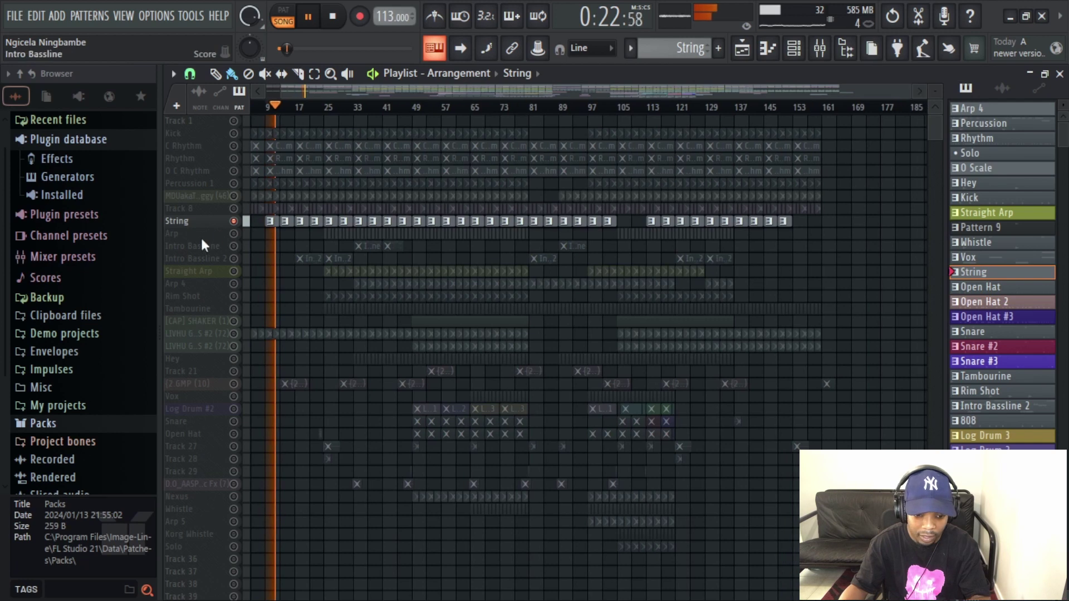
{"action": "key", "text": "space"}
Unmute Track 8, MDUakaTRP LOOPS, Percussion 1, the three Rhythm tracks and Kick, and play them together with String.
{"action": "scroll", "coordinate": [631, 100], "scroll_direction": "down", "scroll_amount": 1}
{"action": "scroll", "coordinate": [631, 100], "scroll_direction": "up", "scroll_amount": 3}
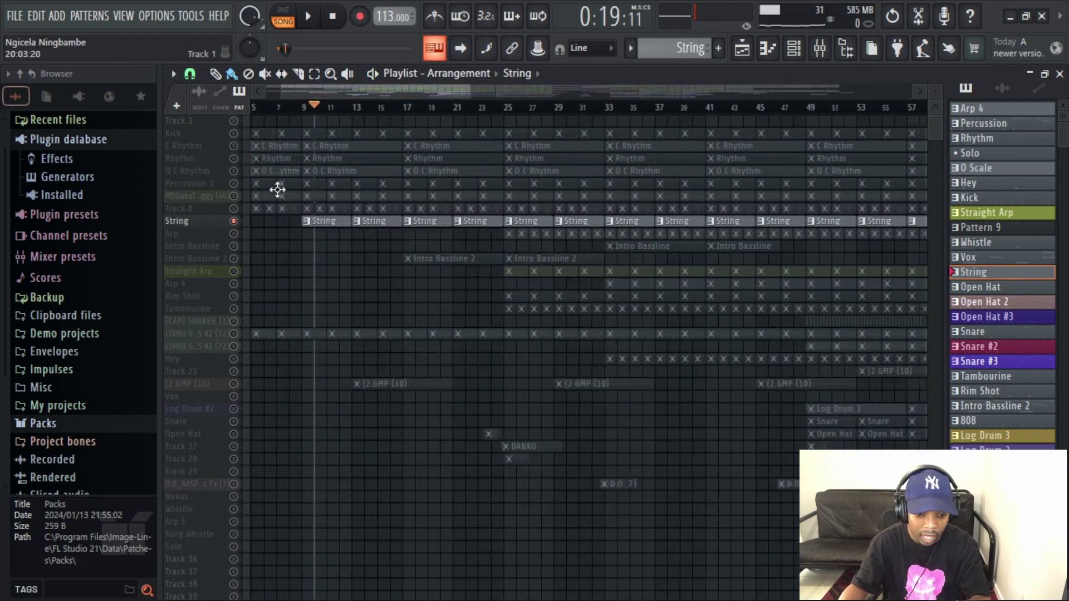
{"action": "left_click", "coordinate": [234, 208]}
{"action": "left_click", "coordinate": [234, 196]}
{"action": "left_click", "coordinate": [234, 183]}
{"action": "left_click", "coordinate": [234, 171]}
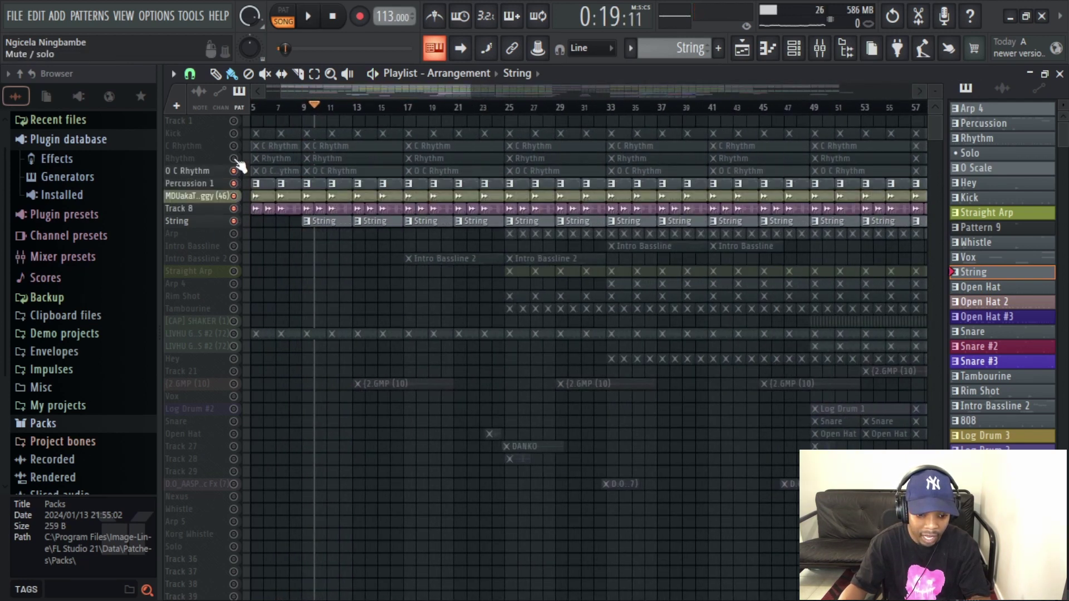
{"action": "left_click", "coordinate": [233, 158]}
{"action": "left_click", "coordinate": [234, 133]}
{"action": "key", "text": "space"}
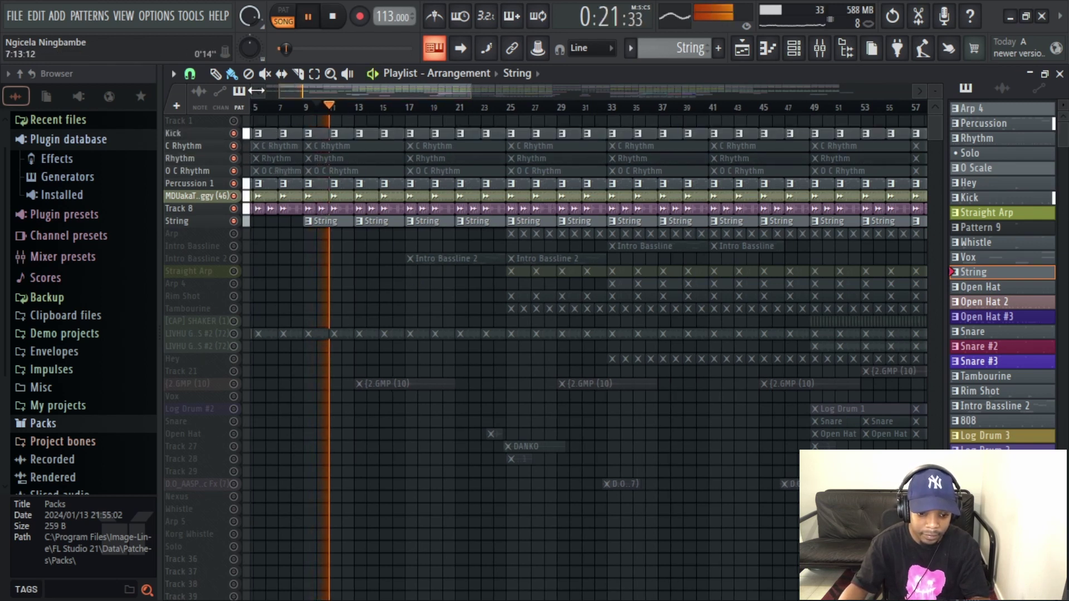
{"action": "scroll", "coordinate": [296, 148], "scroll_direction": "down", "scroll_amount": 1}
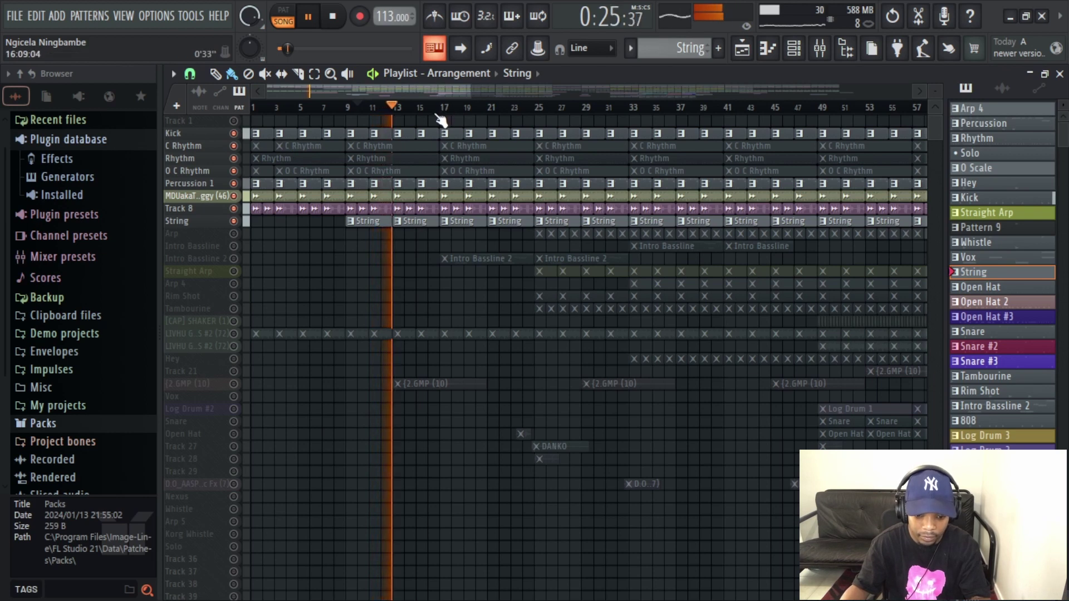
{"action": "key", "text": "space"}
Unmute the Intro Bassline 2 track, play the arrangement from bar 17 with its pattern selected, and stop playback.
{"action": "left_click", "coordinate": [233, 258]}
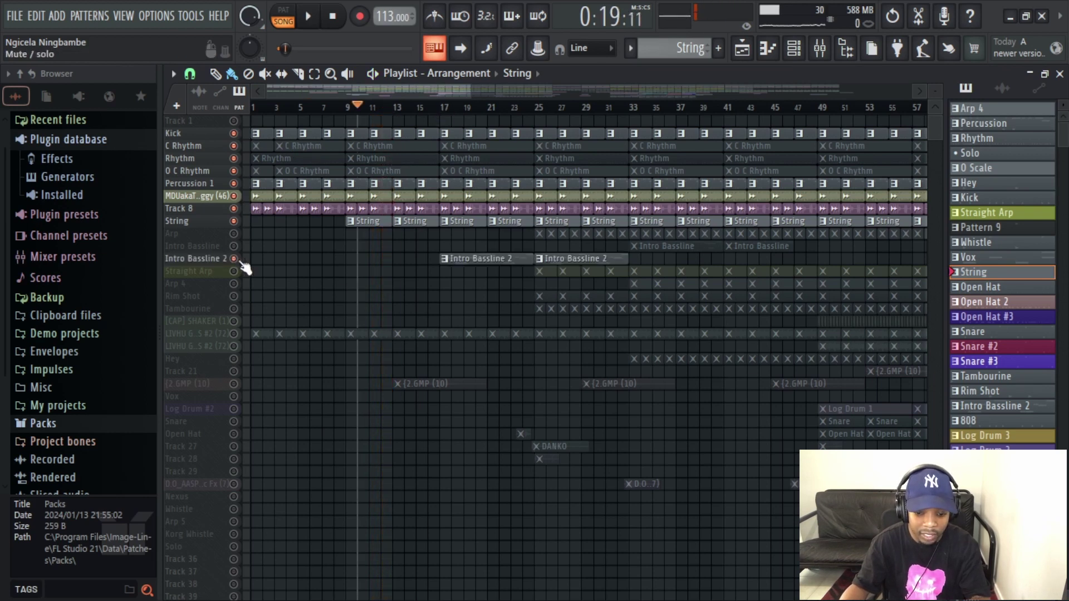
{"action": "left_click", "coordinate": [443, 107]}
{"action": "left_click", "coordinate": [463, 256]}
{"action": "key", "text": "space"}
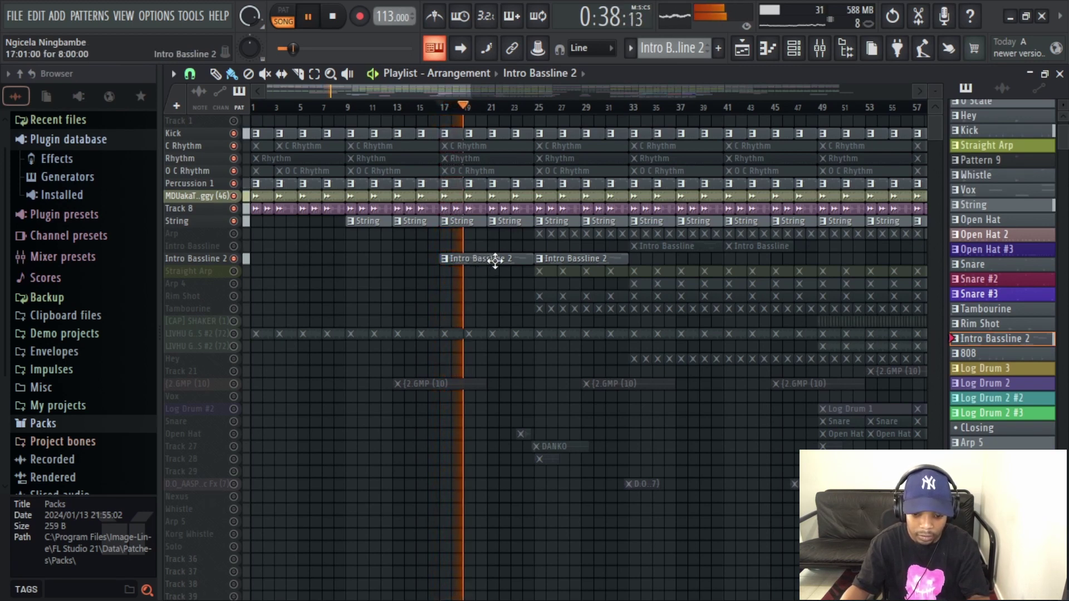
{"action": "key", "text": "space"}
Inspect the Morphine synth used by the Intro Bassline 2 pattern and open its mixer track.
{"action": "key", "text": "F6"}
{"action": "scroll", "coordinate": [605, 403], "scroll_direction": "up", "scroll_amount": 10}
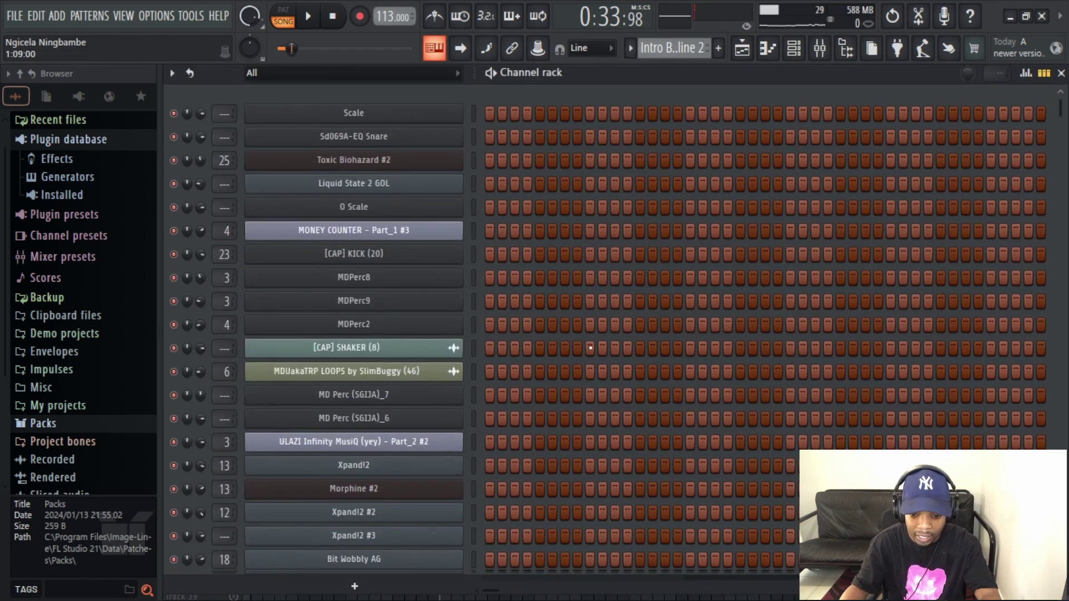
{"action": "scroll", "coordinate": [605, 404], "scroll_direction": "down", "scroll_amount": 5}
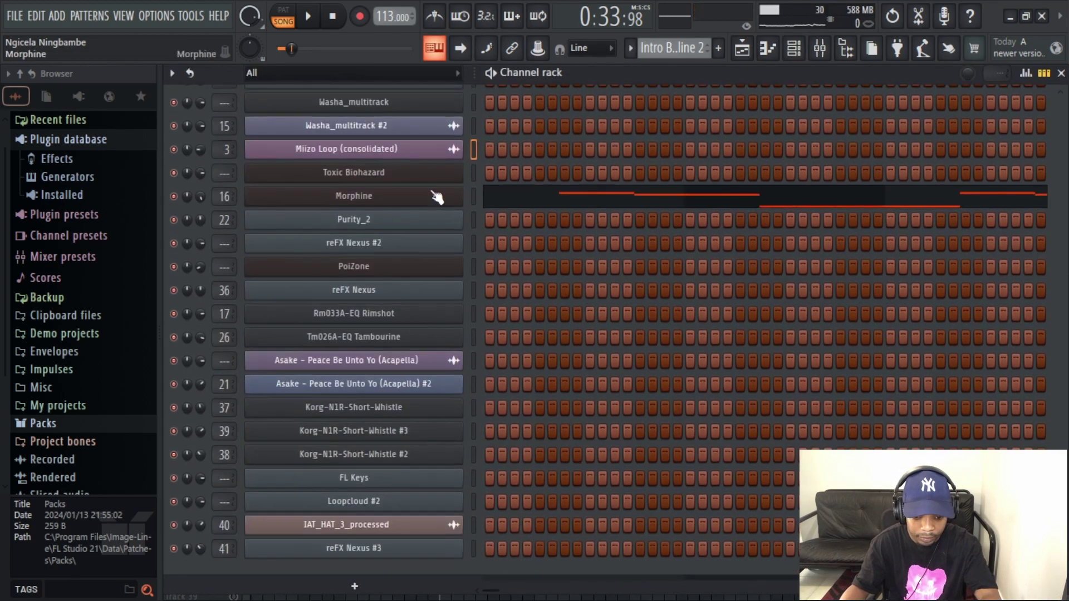
{"action": "left_click", "coordinate": [405, 198]}
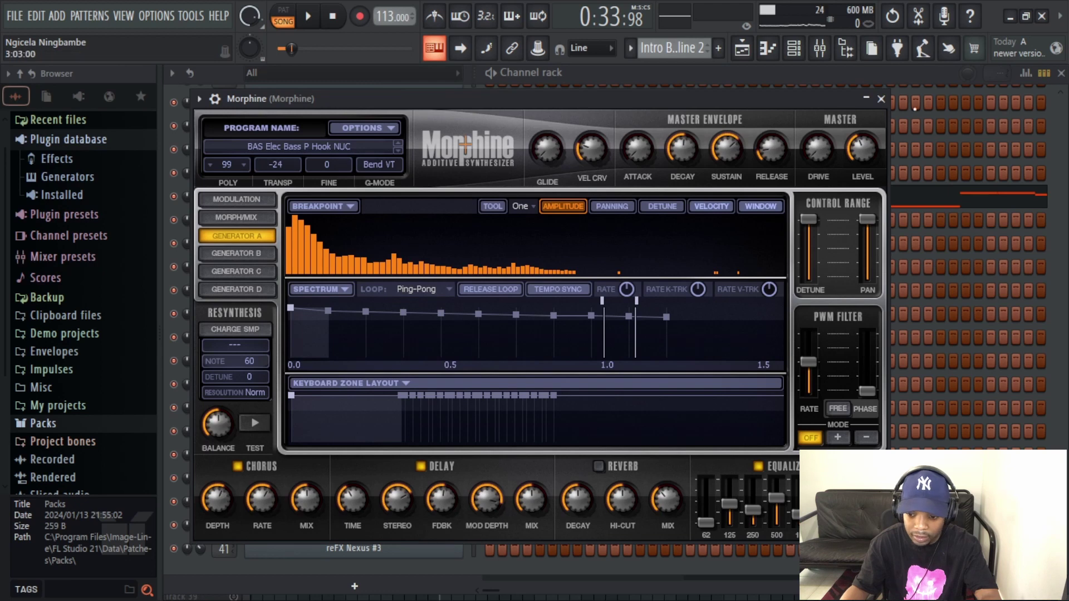
{"action": "left_click", "coordinate": [881, 100]}
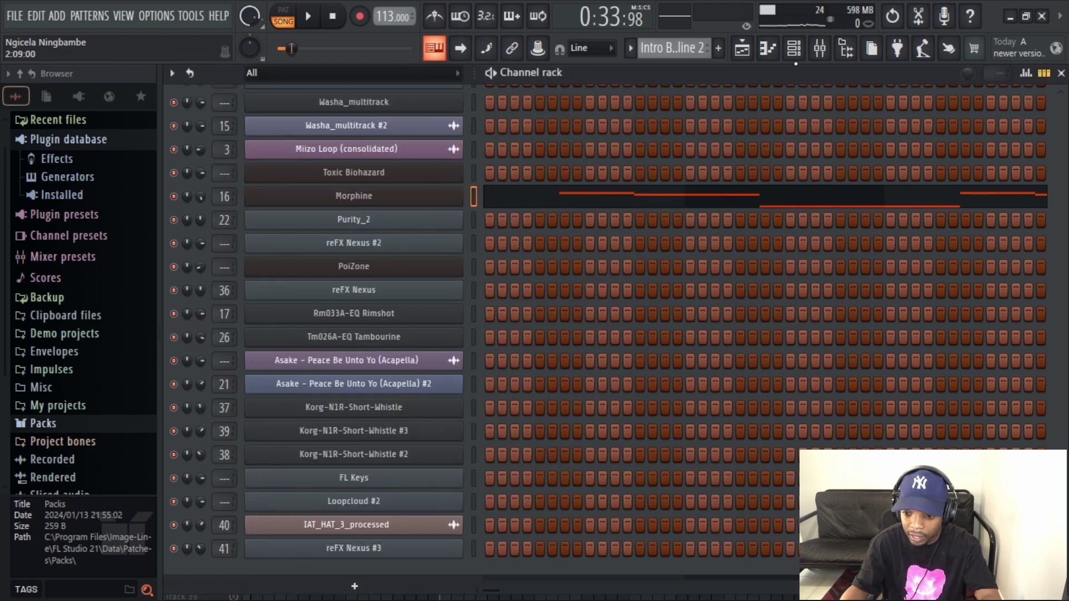
{"action": "left_click", "coordinate": [820, 48]}
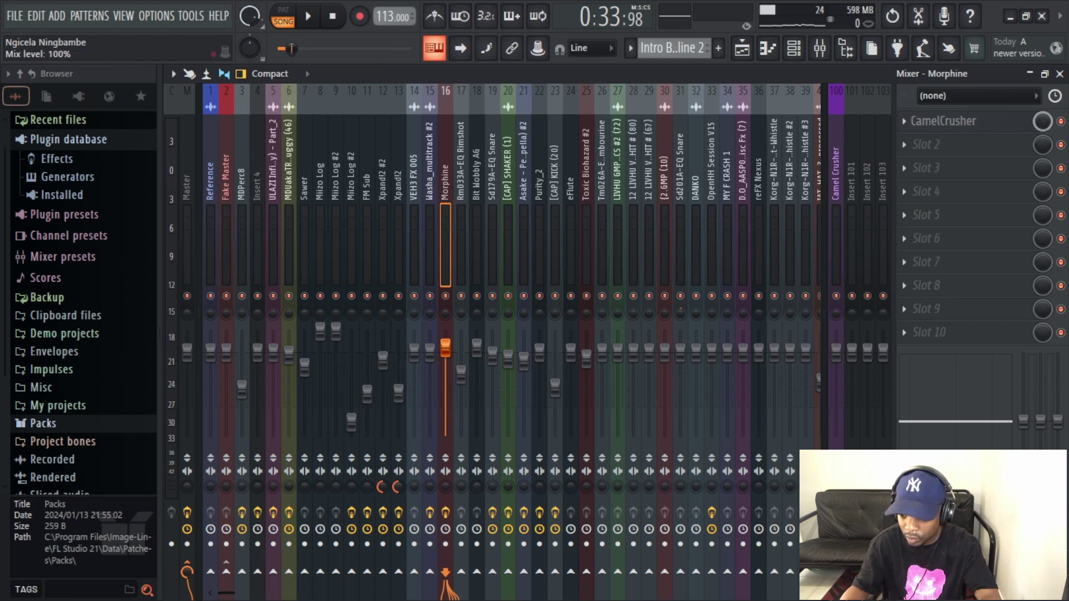
Delete the CamelCrusher effect from the Morphine mixer track and return to the playlist.
{"action": "right_click", "coordinate": [925, 123]}
{"action": "left_click", "coordinate": [947, 256]}
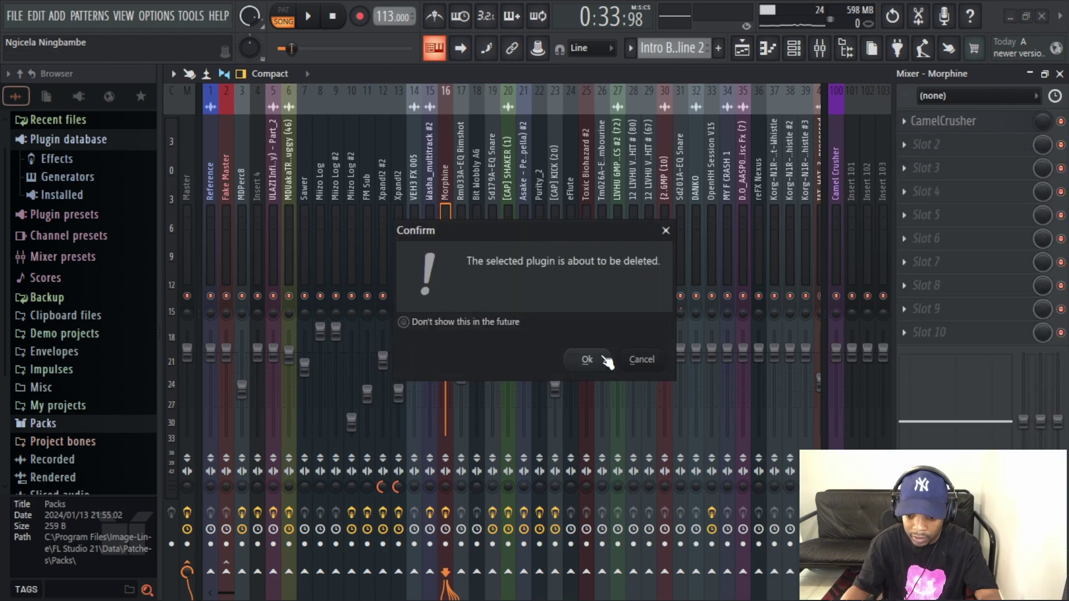
{"action": "left_click", "coordinate": [604, 360]}
{"action": "key", "text": "F5"}
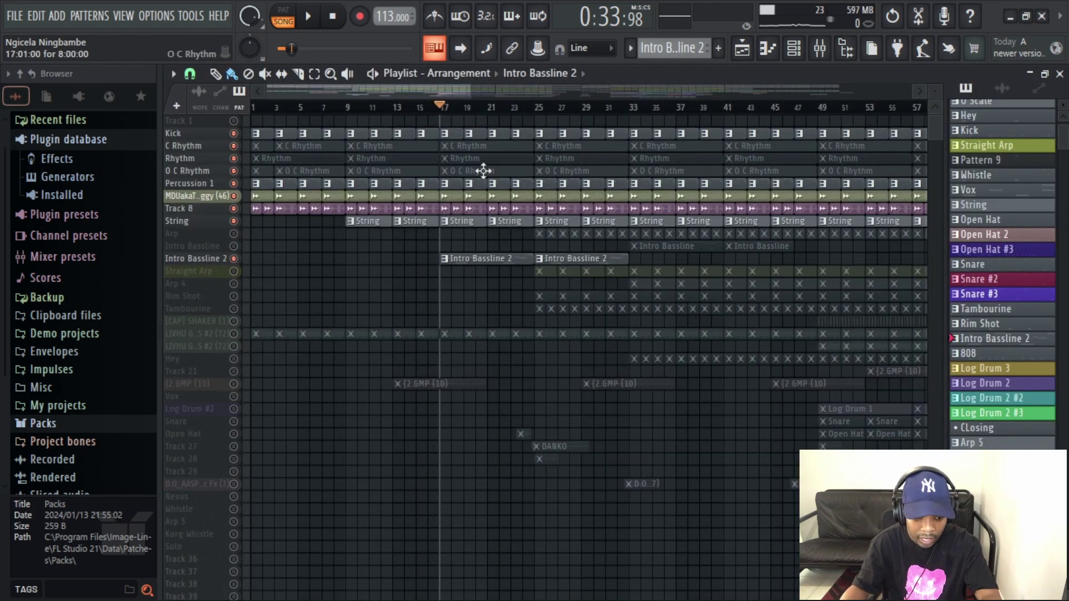
Solo the Straight Arp track, play it from about bar 25 with its pattern selected, and stop playback.
{"action": "left_click", "coordinate": [529, 105]}
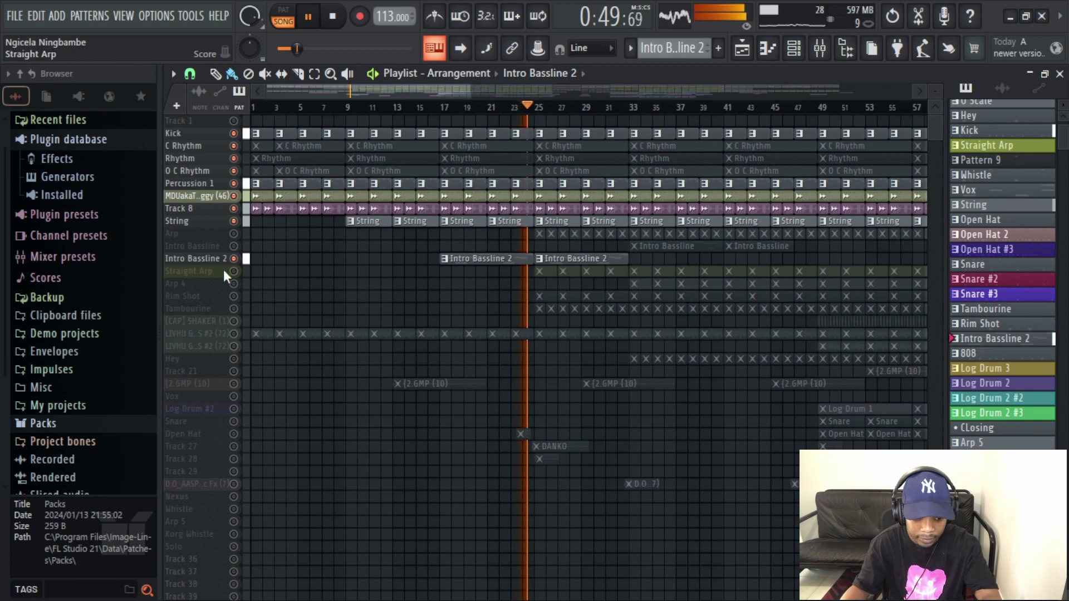
{"action": "right_click", "coordinate": [234, 271]}
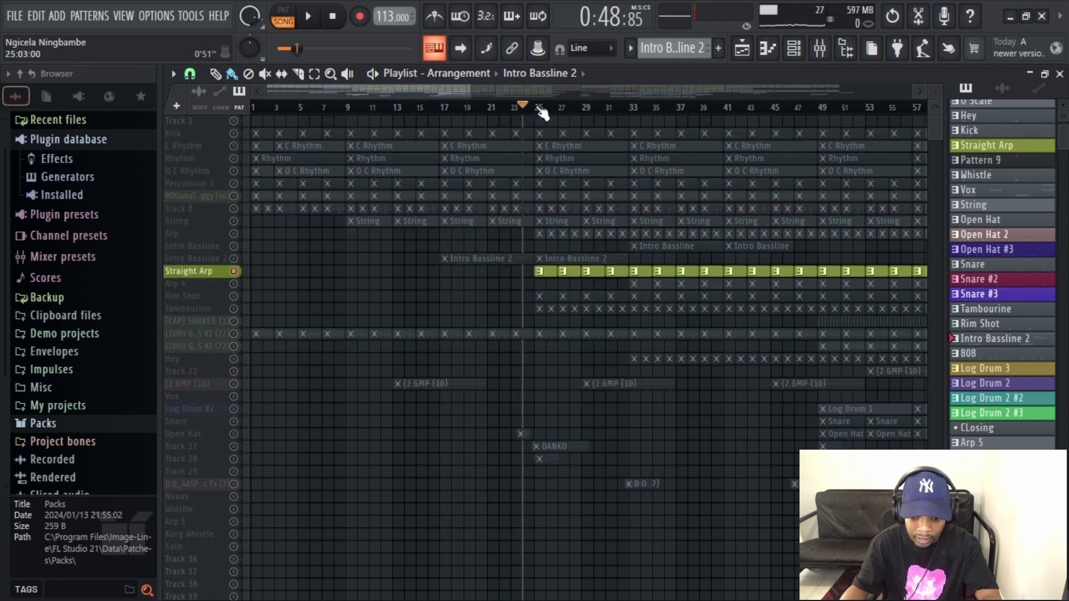
{"action": "left_click", "coordinate": [541, 112]}
{"action": "key", "text": "space"}
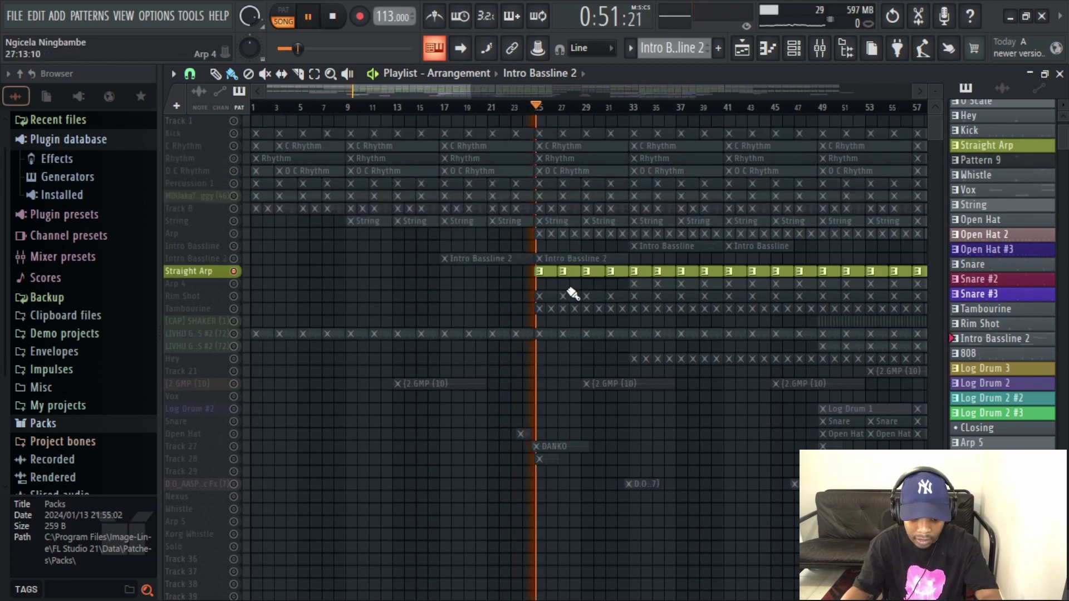
{"action": "left_click", "coordinate": [546, 271]}
{"action": "key", "text": "space"}
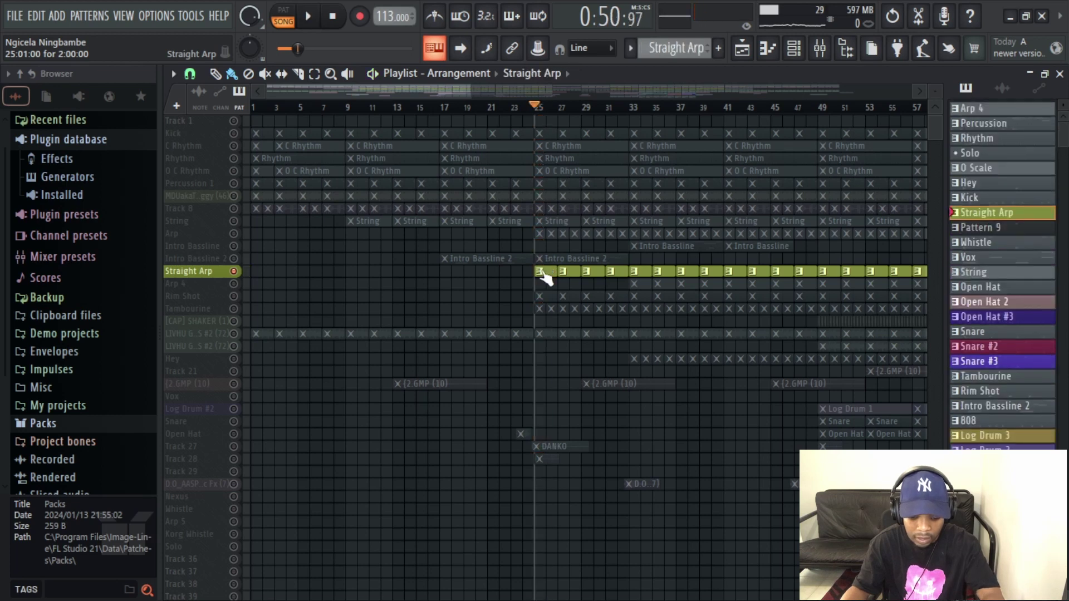
Inspect the Purity_2 synth used by the Straight Arp pattern and the Fruity parametric EQ 2 on its mixer track.
{"action": "double_click", "coordinate": [543, 272]}
{"action": "left_click", "coordinate": [376, 222]}
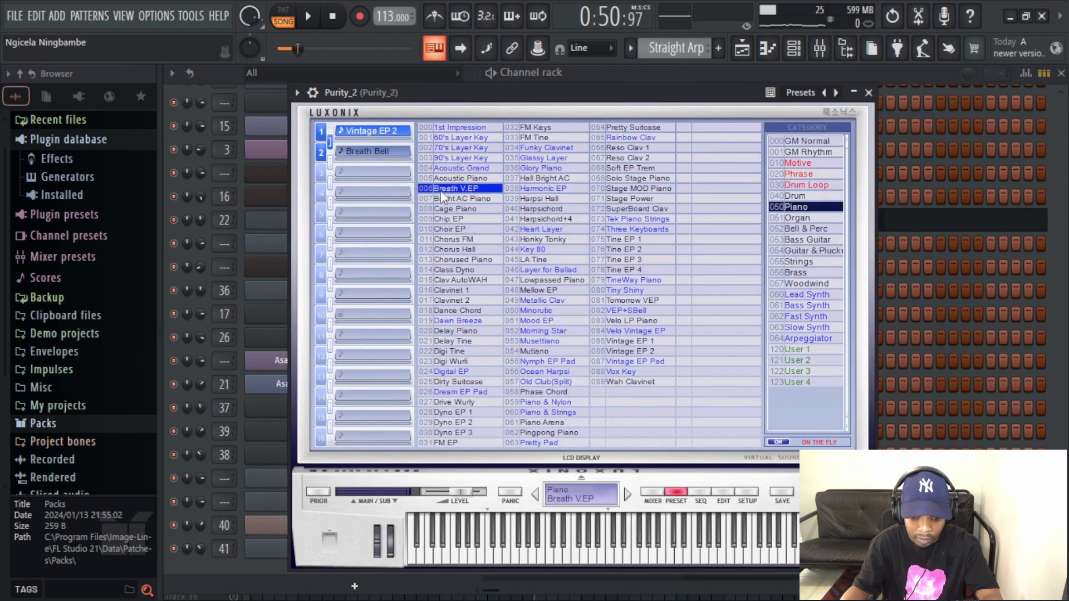
{"action": "left_click", "coordinate": [864, 93]}
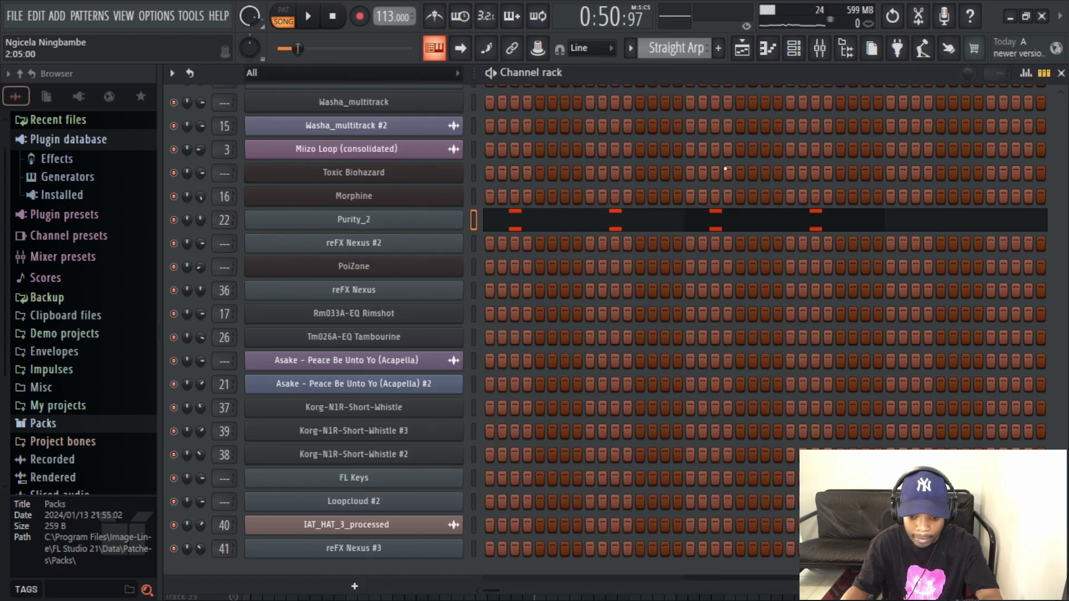
{"action": "left_click", "coordinate": [819, 49]}
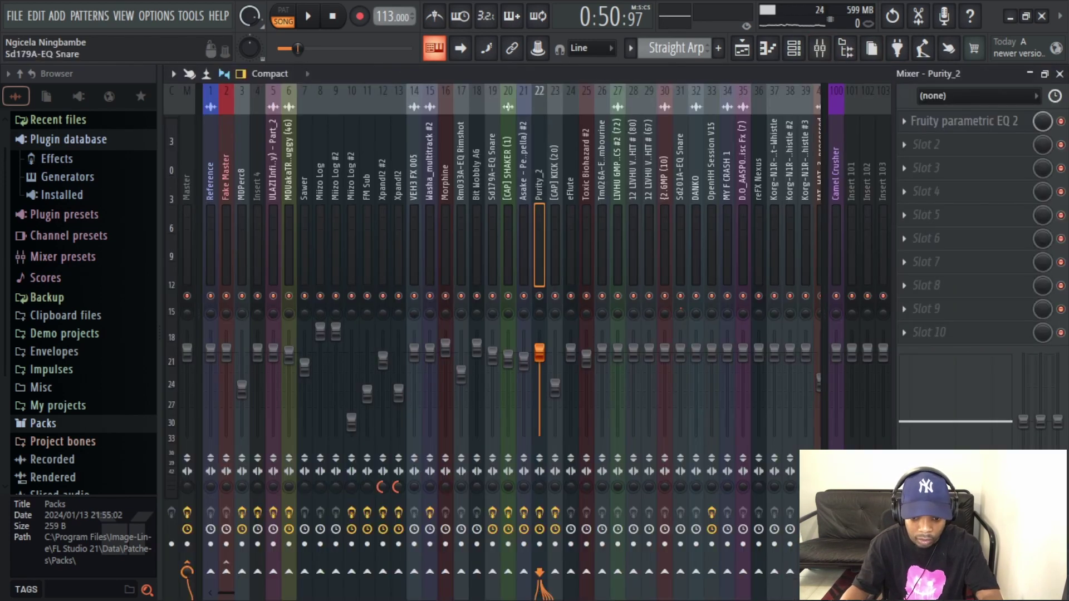
{"action": "left_click", "coordinate": [976, 122]}
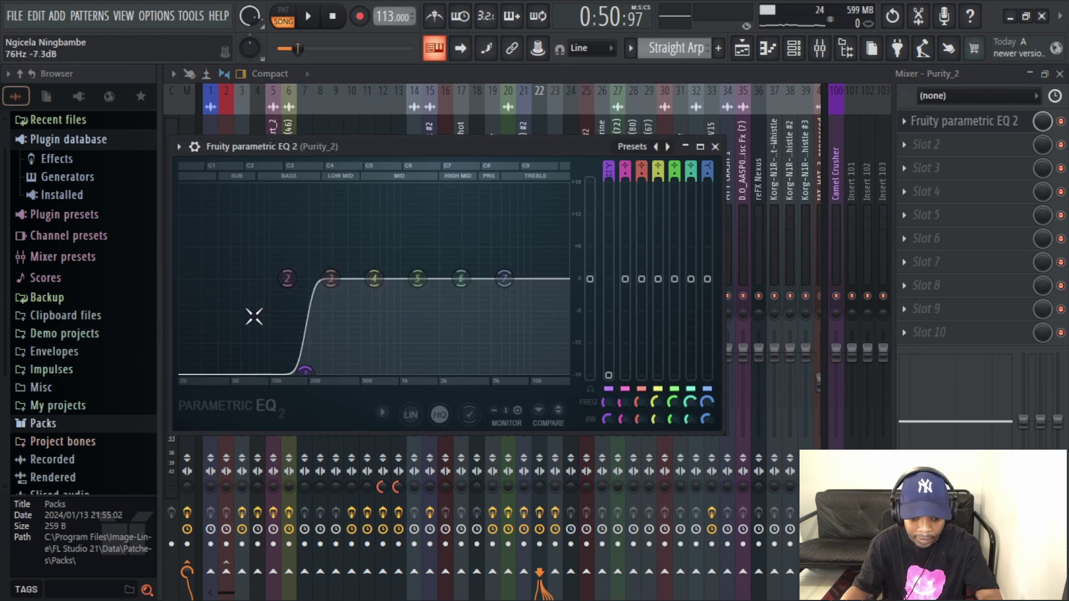
{"action": "left_click", "coordinate": [718, 148]}
{"action": "left_click", "coordinate": [741, 48]}
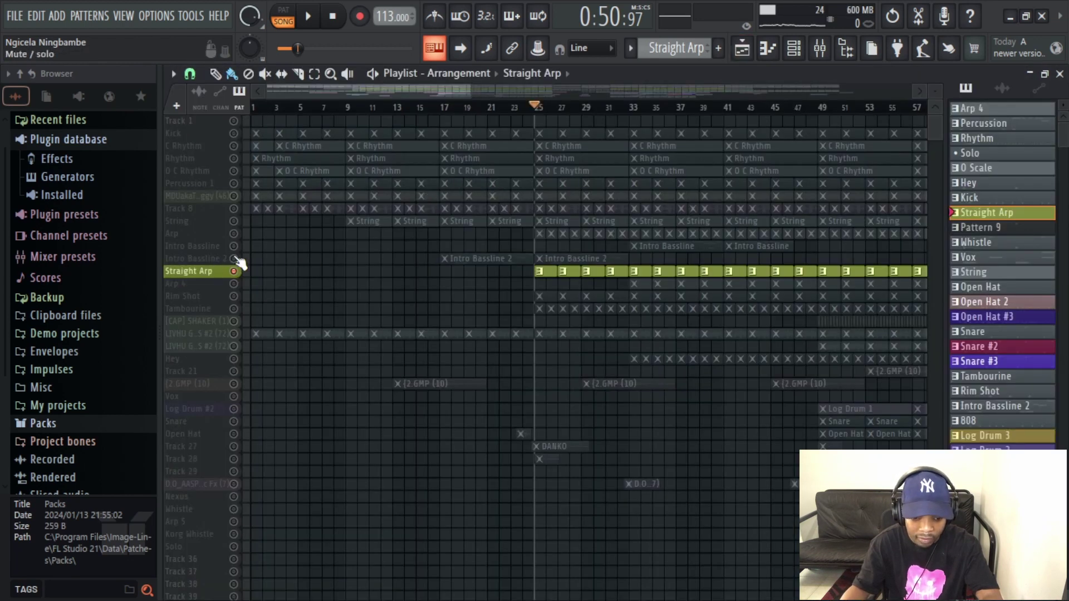
Unmute all tracks from Intro Bassline 2 up to Kick plus Rim Shot, and play them with the Rim Shot pattern selected.
{"action": "left_click_drag", "start_coordinate": [237, 258], "coordinate": [240, 184]}
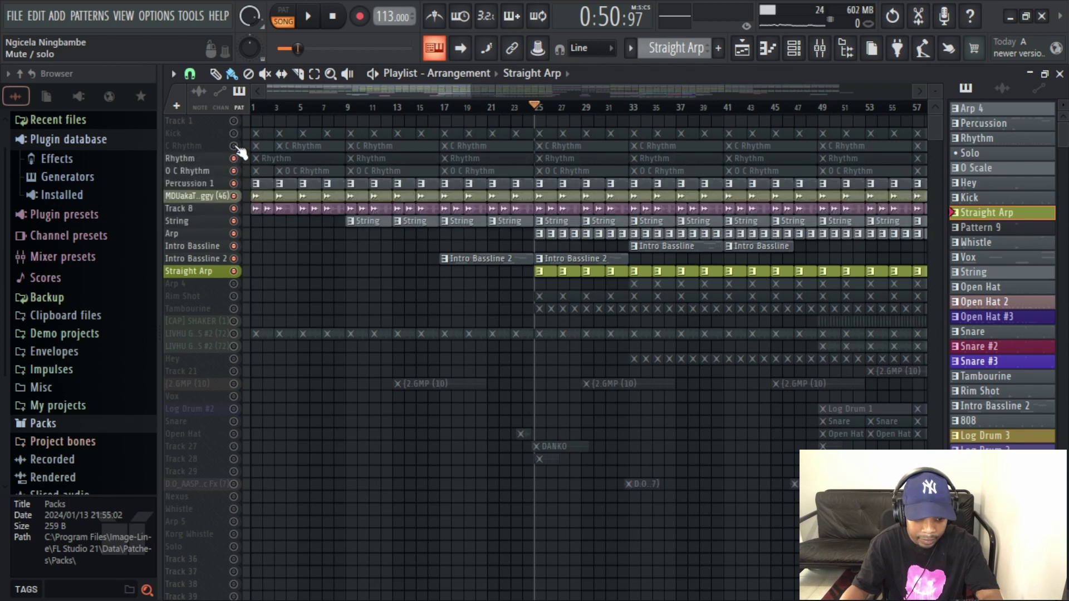
{"action": "left_click_drag", "start_coordinate": [239, 135], "coordinate": [236, 133]}
{"action": "scroll", "coordinate": [406, 274], "scroll_direction": "down", "scroll_amount": 1}
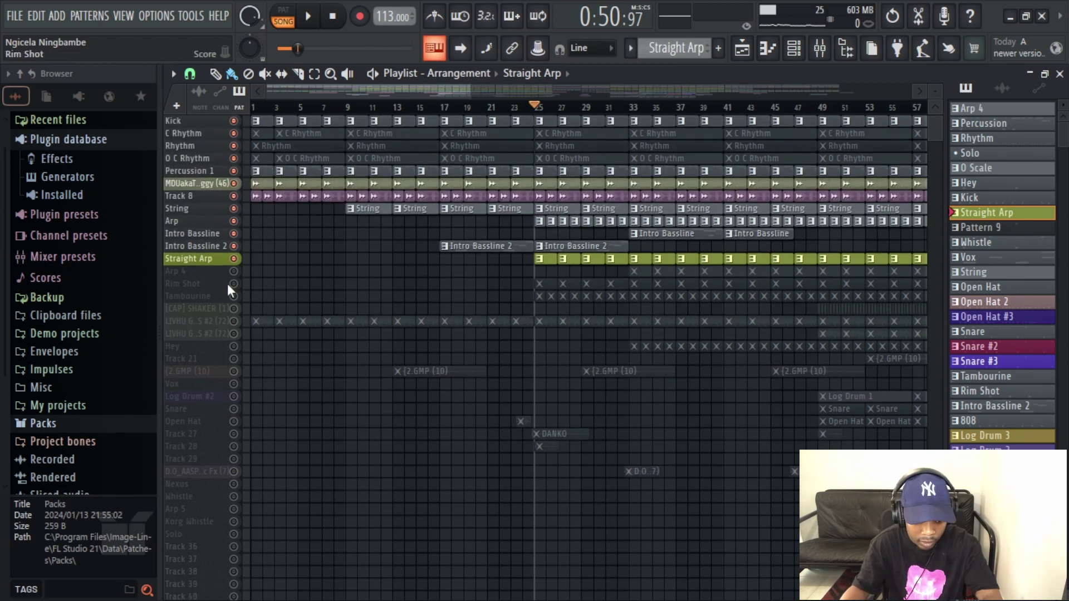
{"action": "left_click", "coordinate": [233, 283]}
{"action": "left_click", "coordinate": [549, 285]}
{"action": "key", "text": "space"}
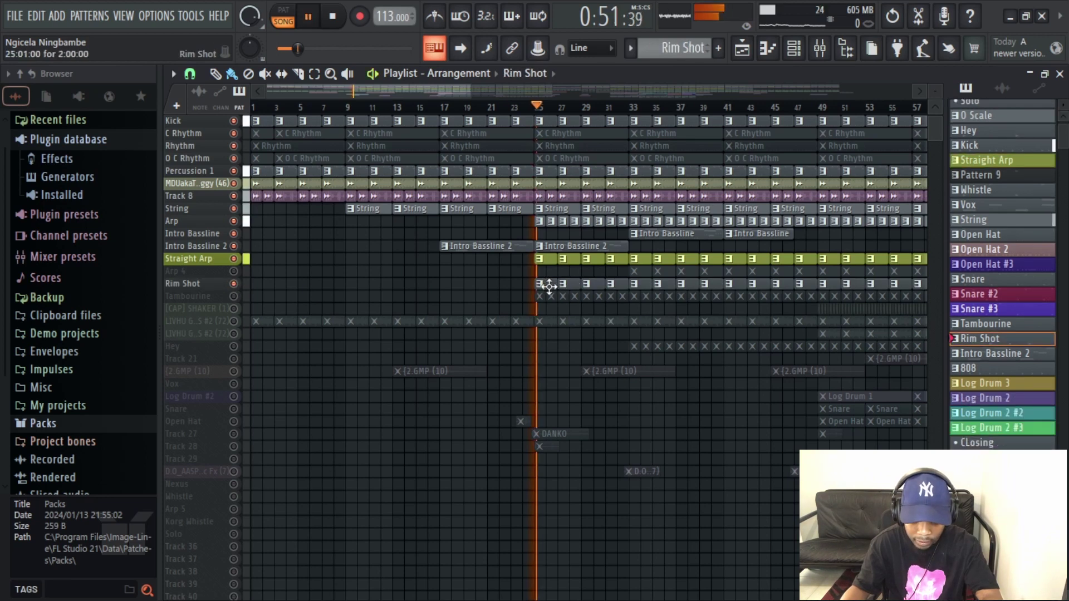
Solo the Rim Shot track, stop playback, and inspect its step pattern and the Rm033A-EQ Rimshot mixer track.
{"action": "right_click", "coordinate": [234, 283]}
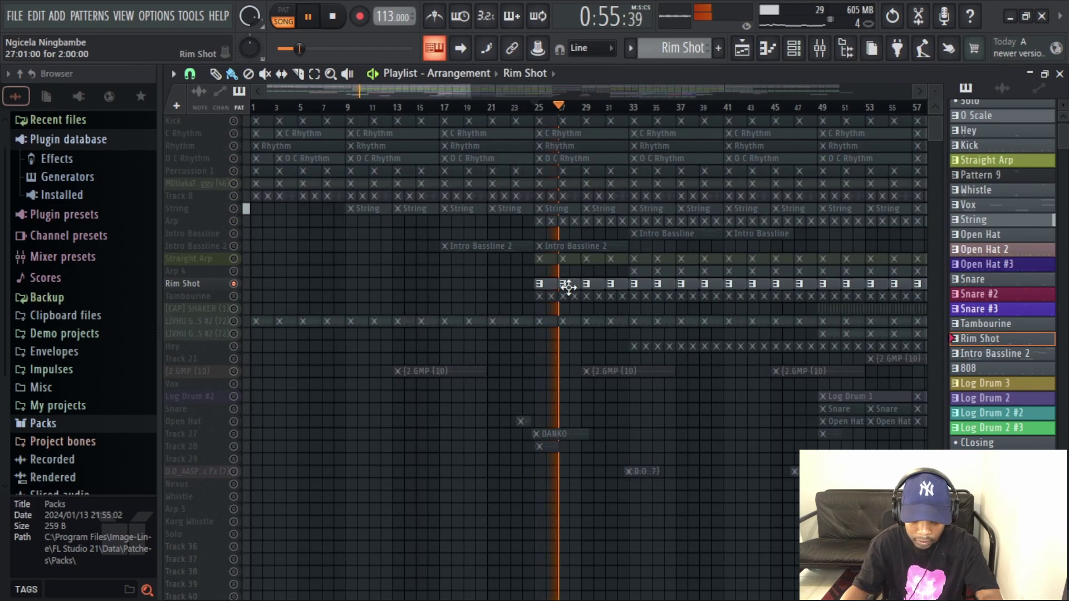
{"action": "key", "text": "F6"}
{"action": "key", "text": "space"}
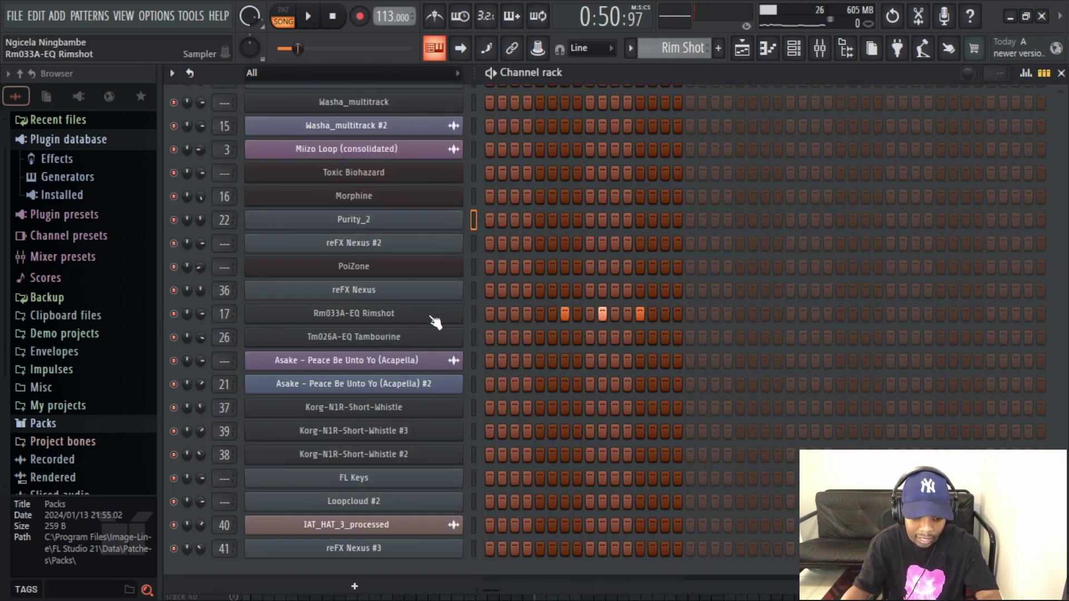
{"action": "left_click", "coordinate": [820, 48]}
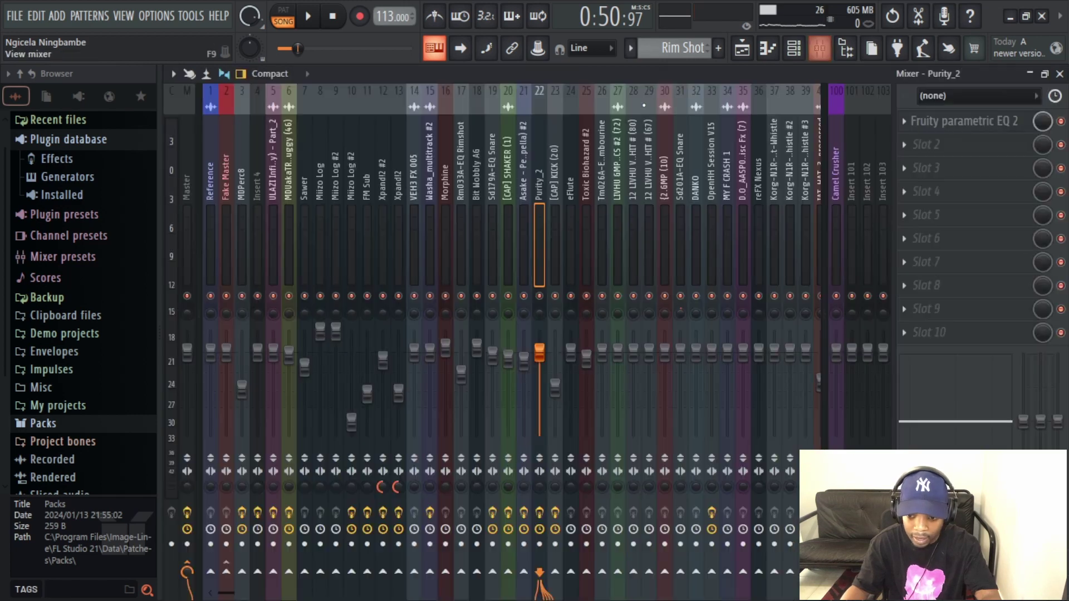
{"action": "left_click", "coordinate": [463, 155]}
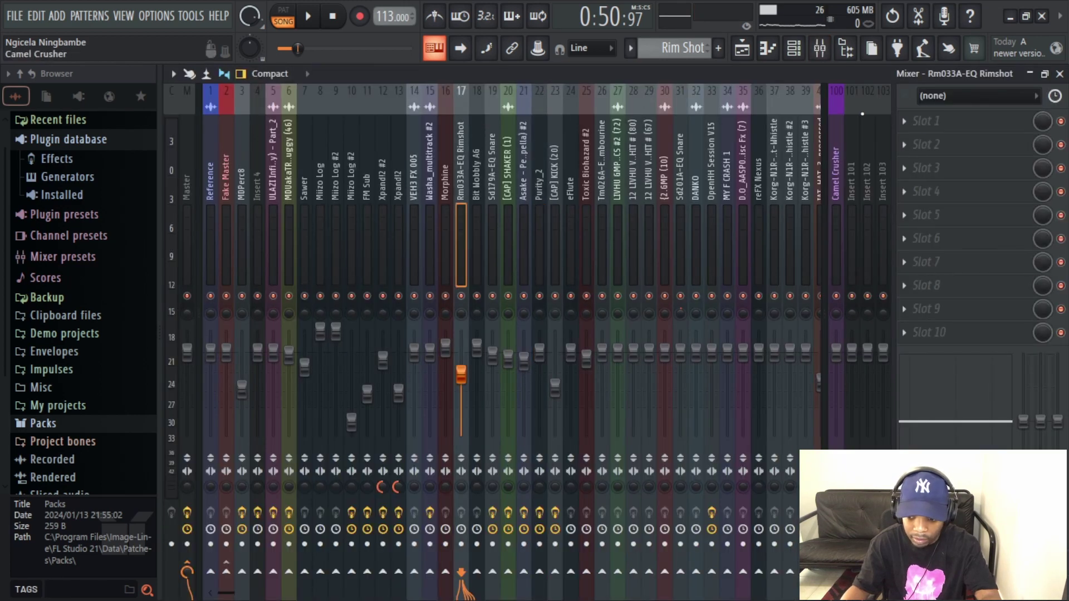
{"action": "left_click", "coordinate": [742, 48]}
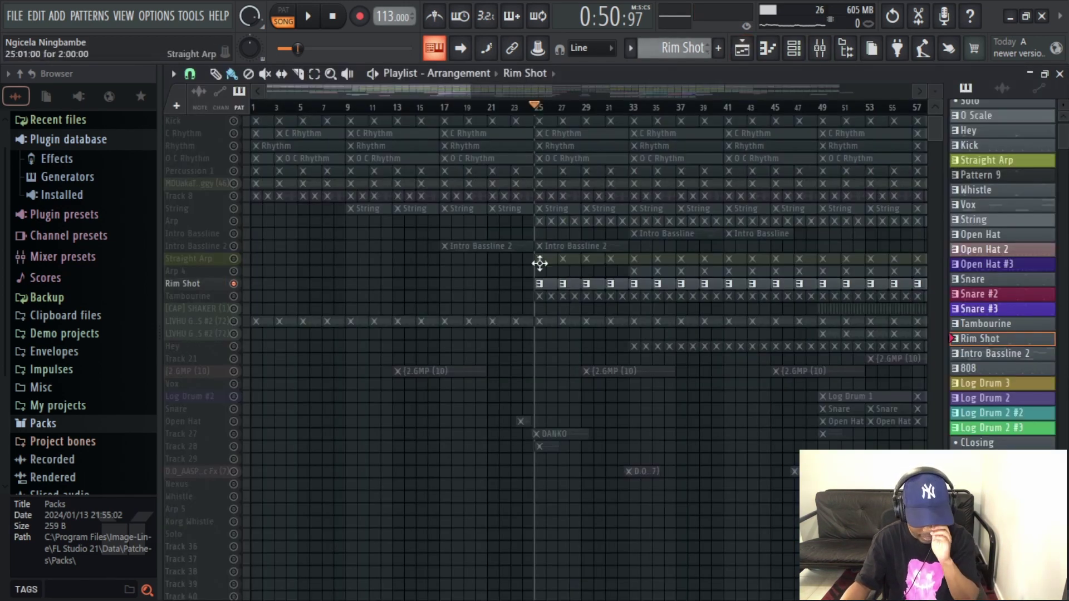
Solo and play the Tambourine track, open its pattern and mixer track for inspection, and stop playback.
{"action": "left_click", "coordinate": [240, 300]}
{"action": "key", "text": "space"}
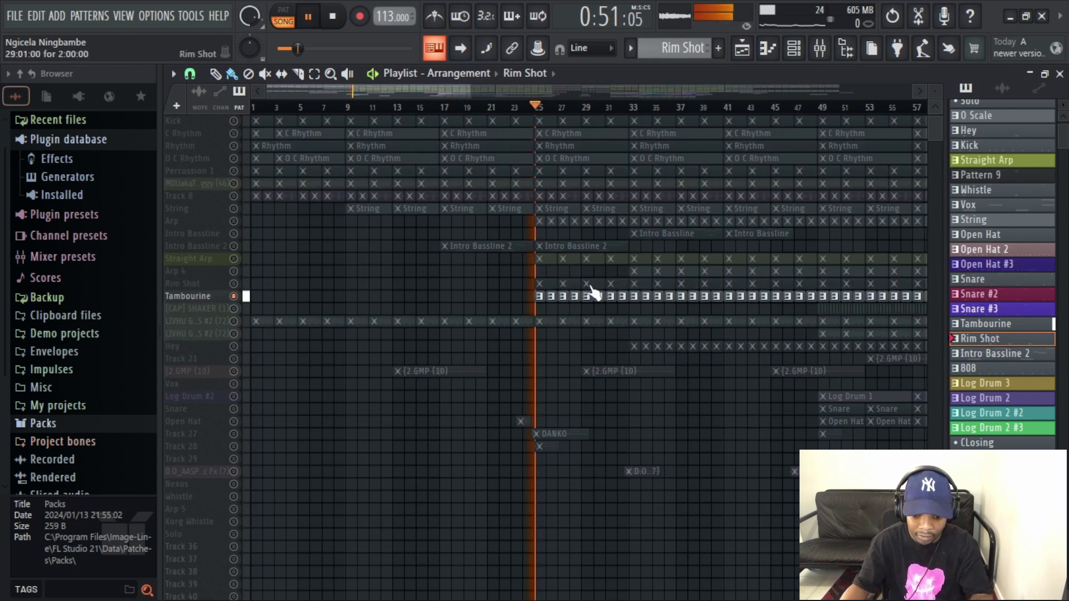
{"action": "double_click", "coordinate": [539, 301]}
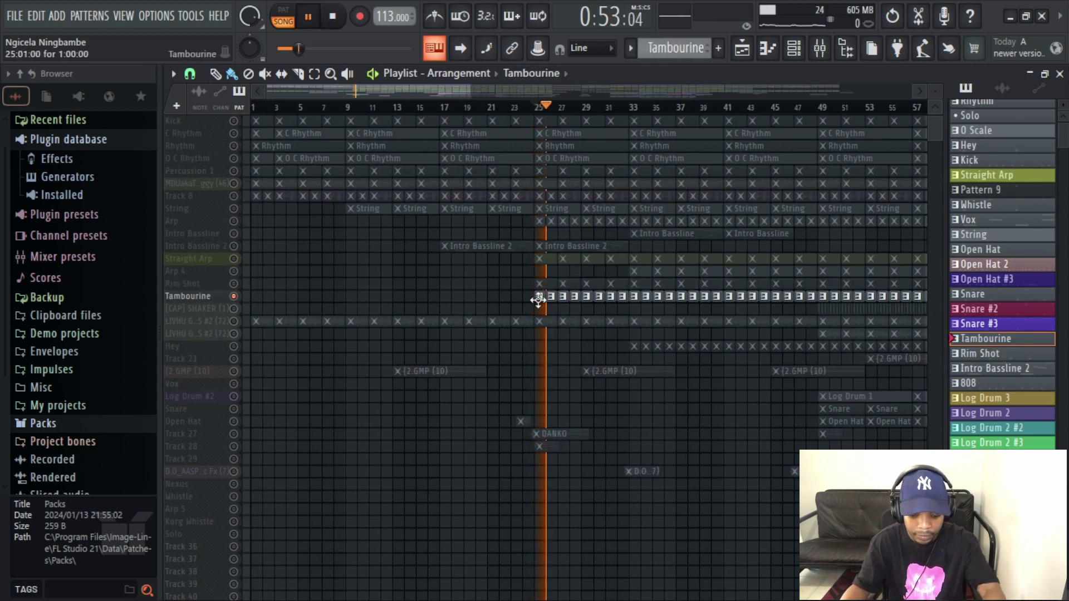
{"action": "left_click", "coordinate": [820, 49]}
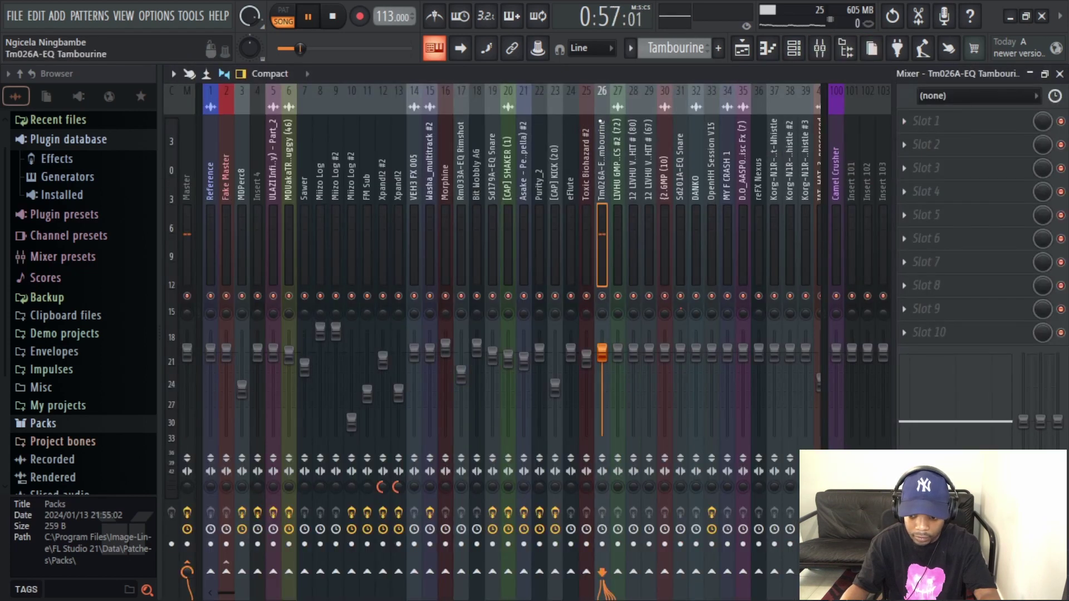
{"action": "left_click", "coordinate": [743, 48]}
{"action": "key", "text": "space"}
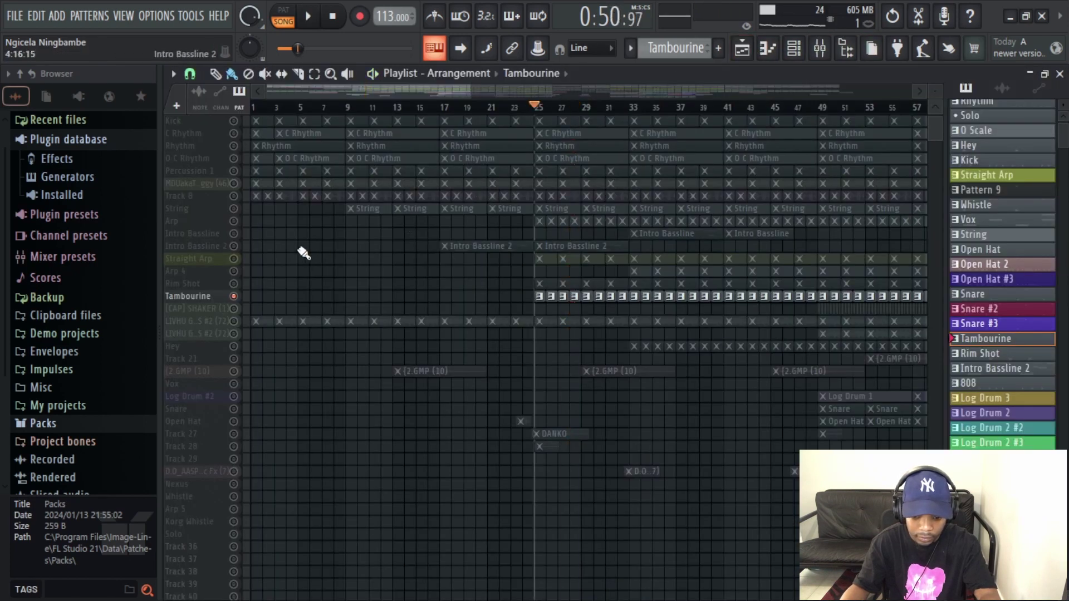
Play the arrangement with every track unmuted, and solo the first LIVHU GMP PERCS #2 (72) track with its clip selected.
{"action": "right_click", "coordinate": [235, 298]}
{"action": "key", "text": "space"}
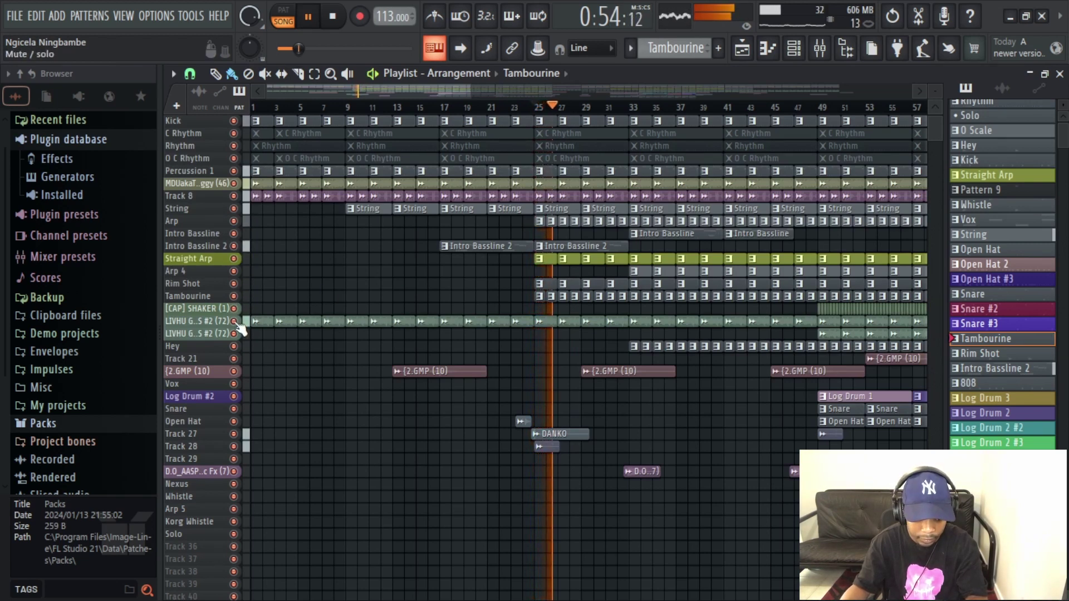
{"action": "right_click", "coordinate": [235, 321]}
{"action": "left_click", "coordinate": [548, 326]}
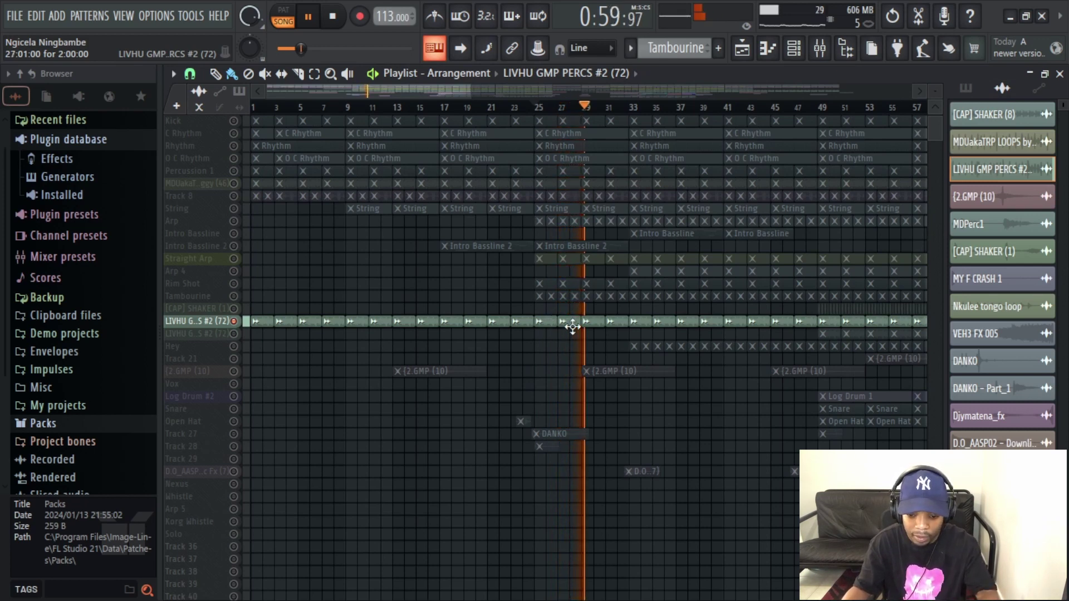
Inspect the LIVHU GMP PERCS #2 (72) sample channel and its mixer track, and stop playback.
{"action": "double_click", "coordinate": [572, 327]}
{"action": "left_click", "coordinate": [737, 284]}
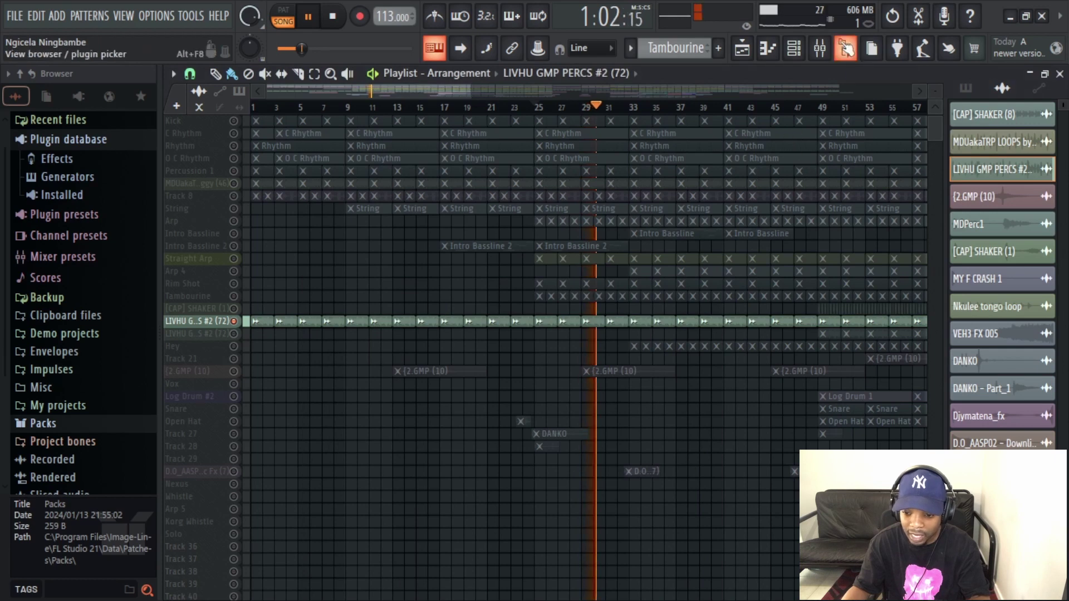
{"action": "left_click", "coordinate": [820, 49]}
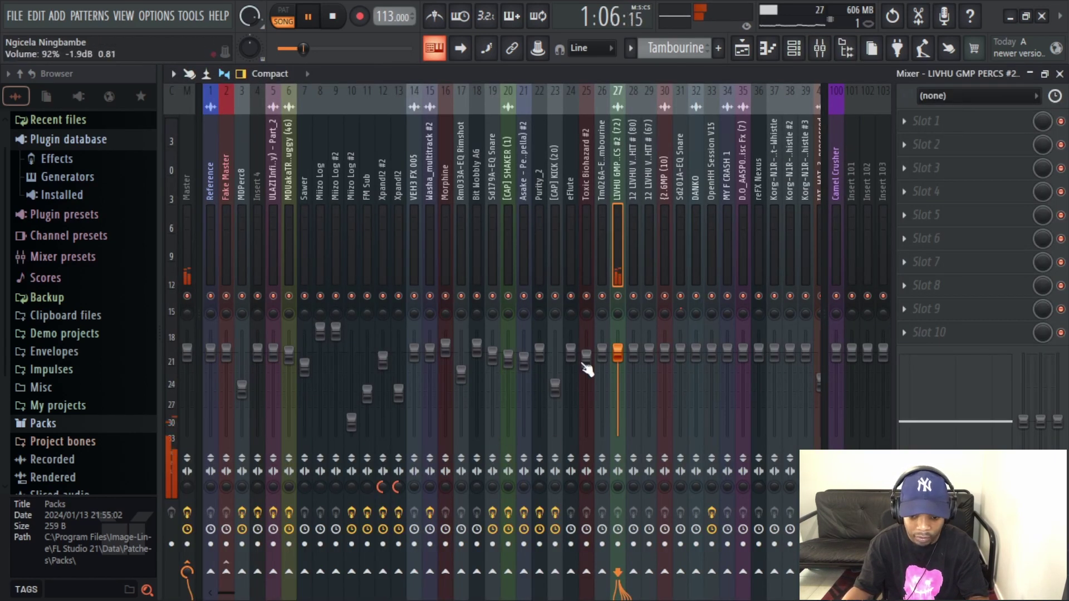
{"action": "key", "text": "space"}
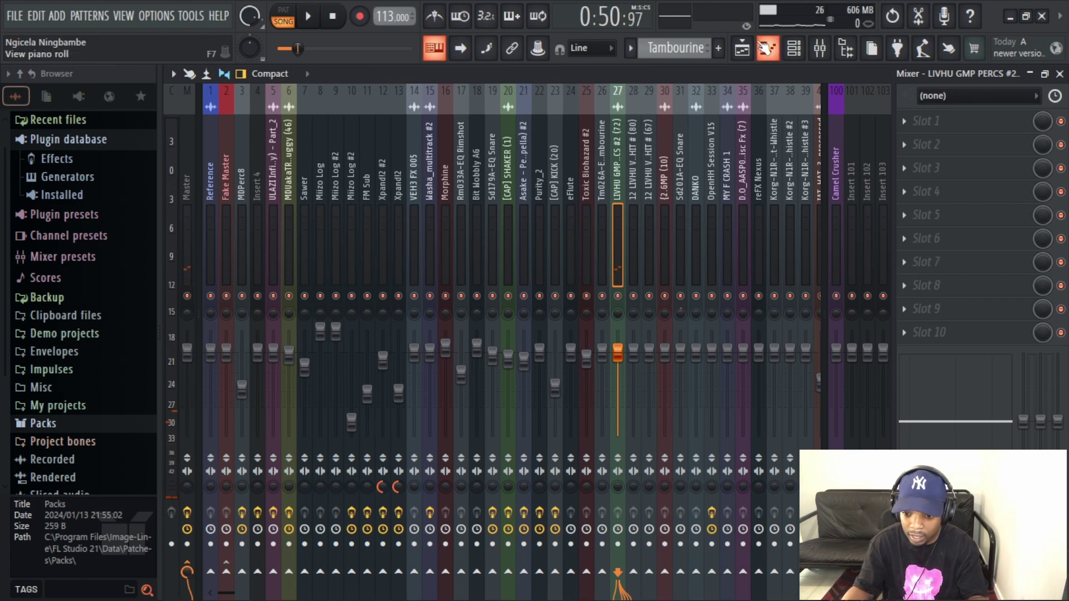
{"action": "key", "text": "F9"}
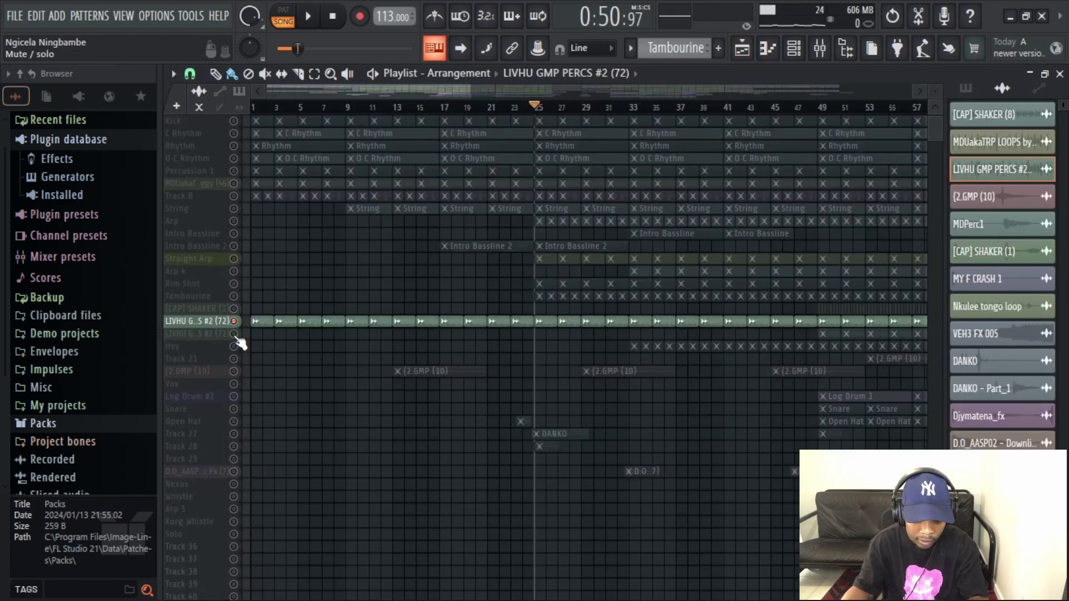
Solo the second LIVHU GMP PERCS #2 (72) track, play it from about bar 49, and stop playback.
{"action": "left_click", "coordinate": [237, 336]}
{"action": "left_click", "coordinate": [834, 107]}
{"action": "key", "text": "space"}
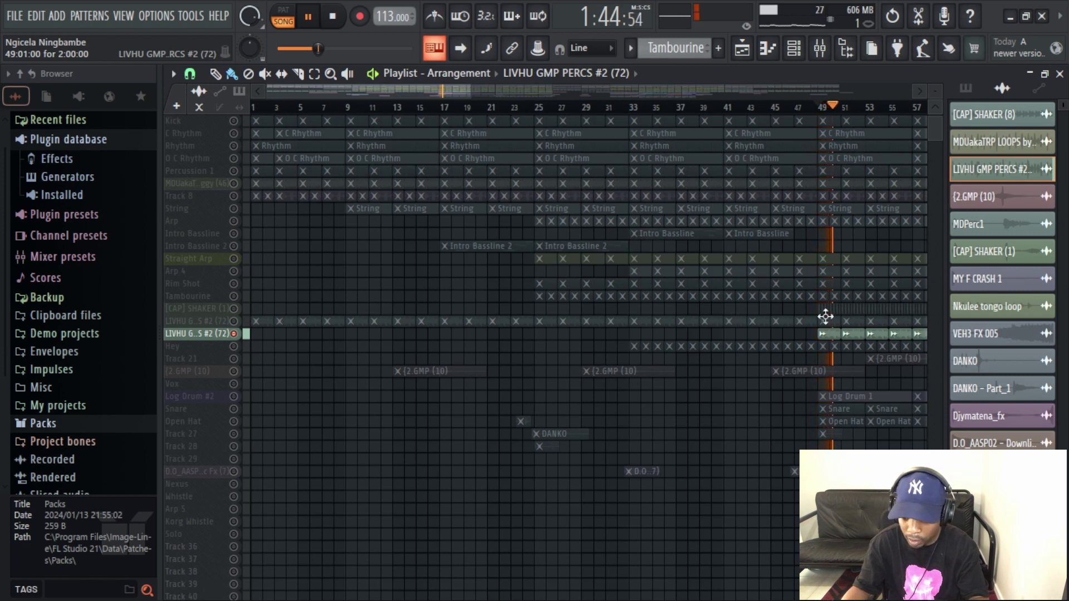
{"action": "key", "text": "space"}
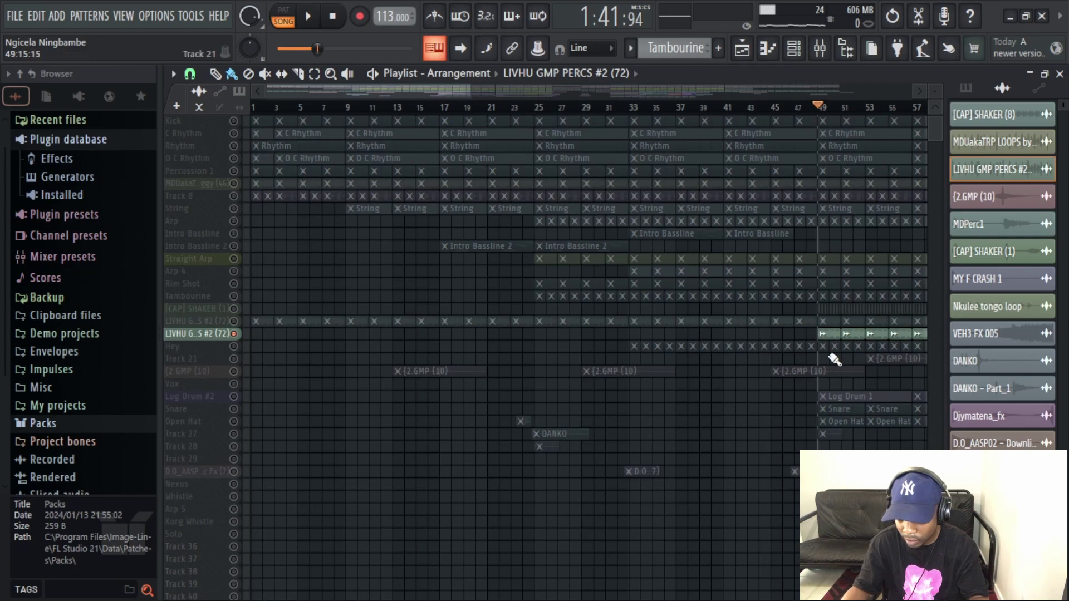
Solo the Hey track and play it from bar 33 with its pattern selected.
{"action": "left_click", "coordinate": [235, 347]}
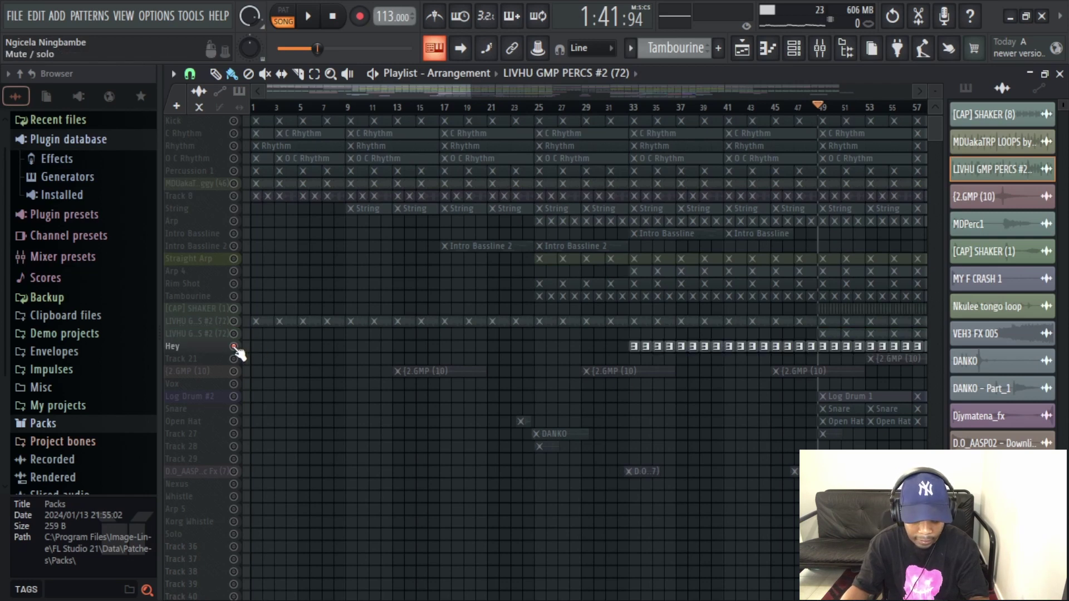
{"action": "left_click", "coordinate": [634, 107]}
{"action": "key", "text": "space"}
{"action": "left_click", "coordinate": [634, 348]}
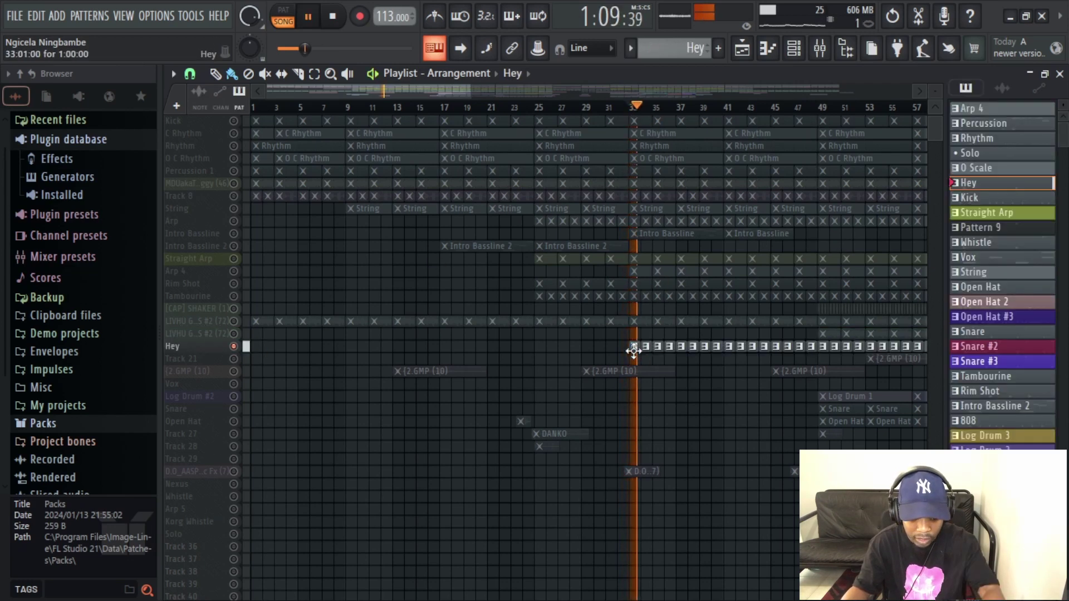
Examine the step patterns of the two 12 LIVHU VX HIT channels used by the Hey pattern.
{"action": "key", "text": "F6"}
{"action": "scroll", "coordinate": [354, 334], "scroll_direction": "up", "scroll_amount": 10}
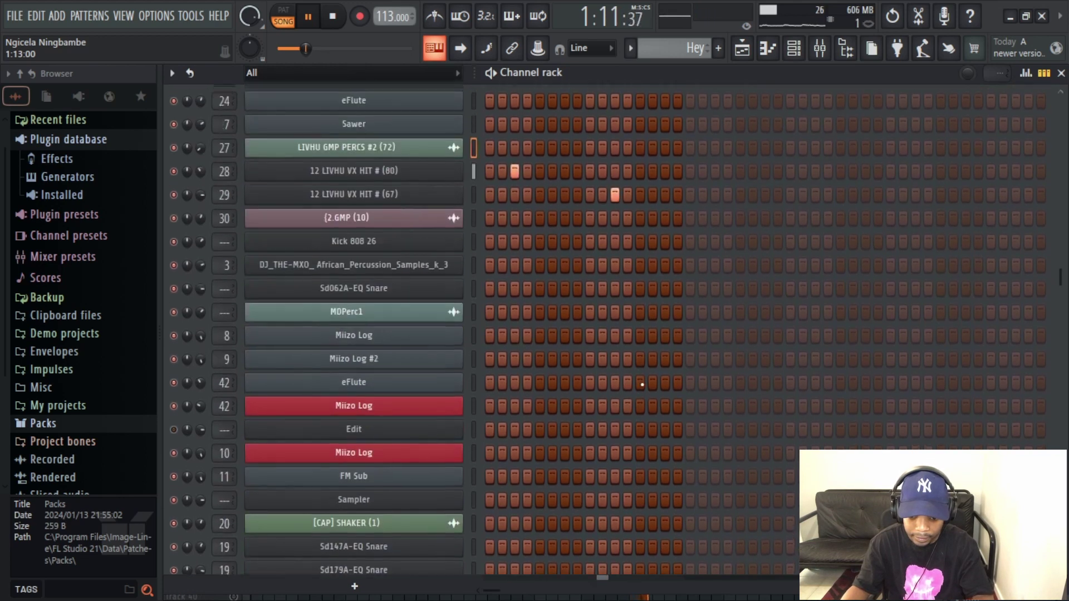
{"action": "scroll", "coordinate": [354, 334], "scroll_direction": "up", "scroll_amount": 6}
{"action": "scroll", "coordinate": [355, 334], "scroll_direction": "down", "scroll_amount": 4}
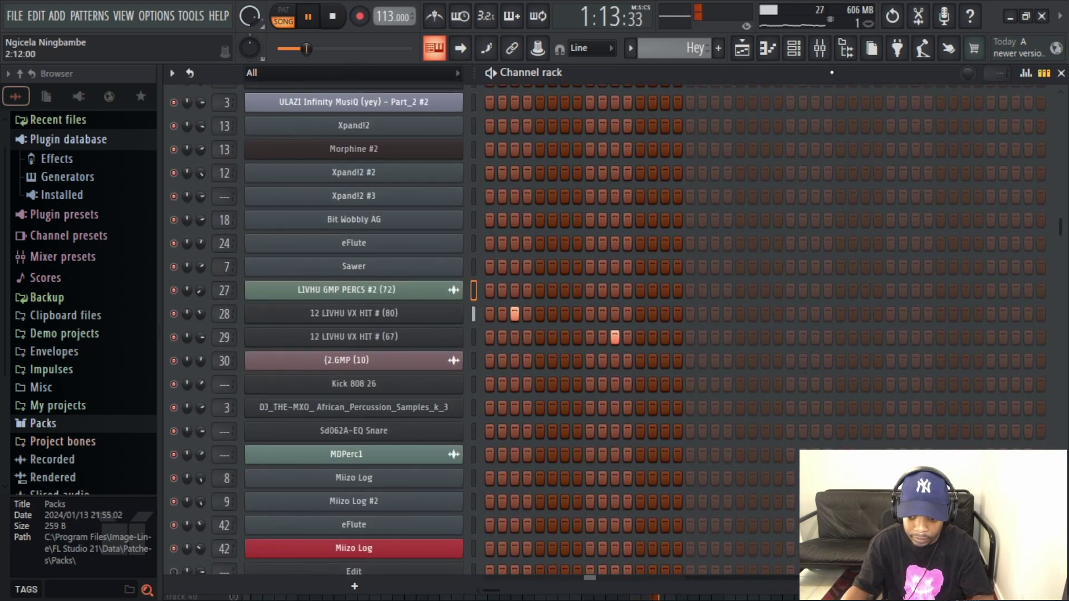
Stop playback and inspect the mixer tracks of the two 12 LIVHU VX HIT channels for effects.
{"action": "key", "text": "space"}
{"action": "key", "text": "F9"}
{"action": "left_click", "coordinate": [642, 120]}
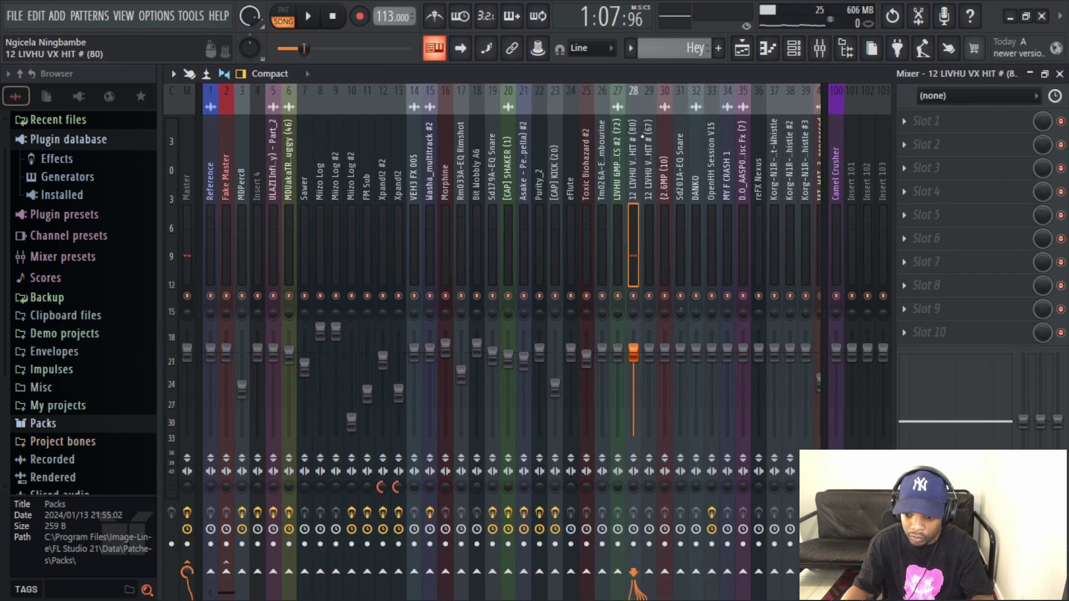
{"action": "left_click", "coordinate": [655, 144]}
{"action": "left_click", "coordinate": [745, 51]}
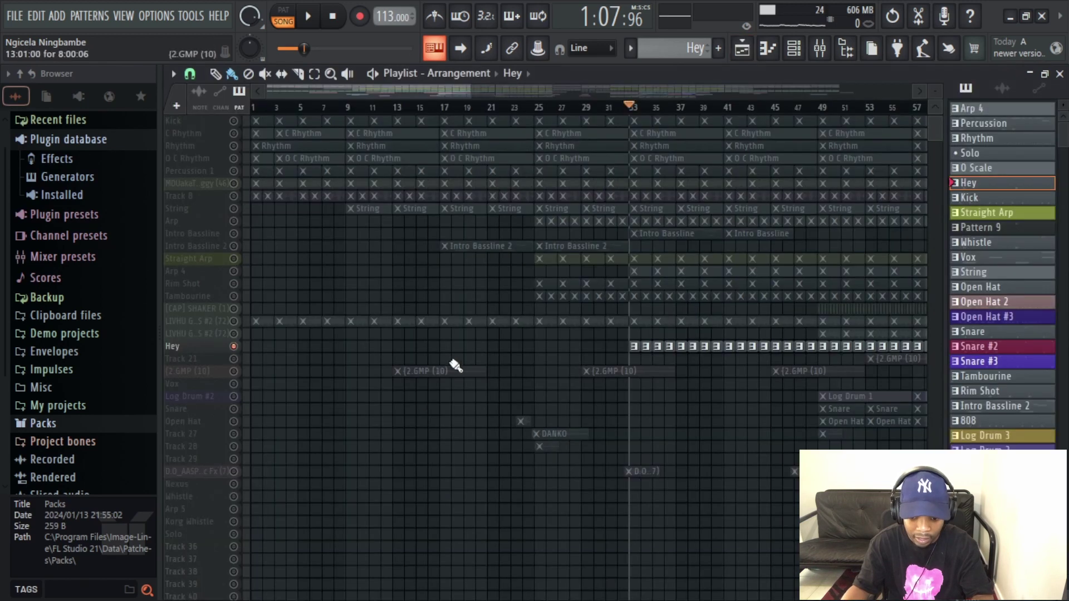
Solo Track 21 and play it from about bar 53, where its first clip starts.
{"action": "left_click", "coordinate": [229, 359]}
{"action": "key", "text": "space"}
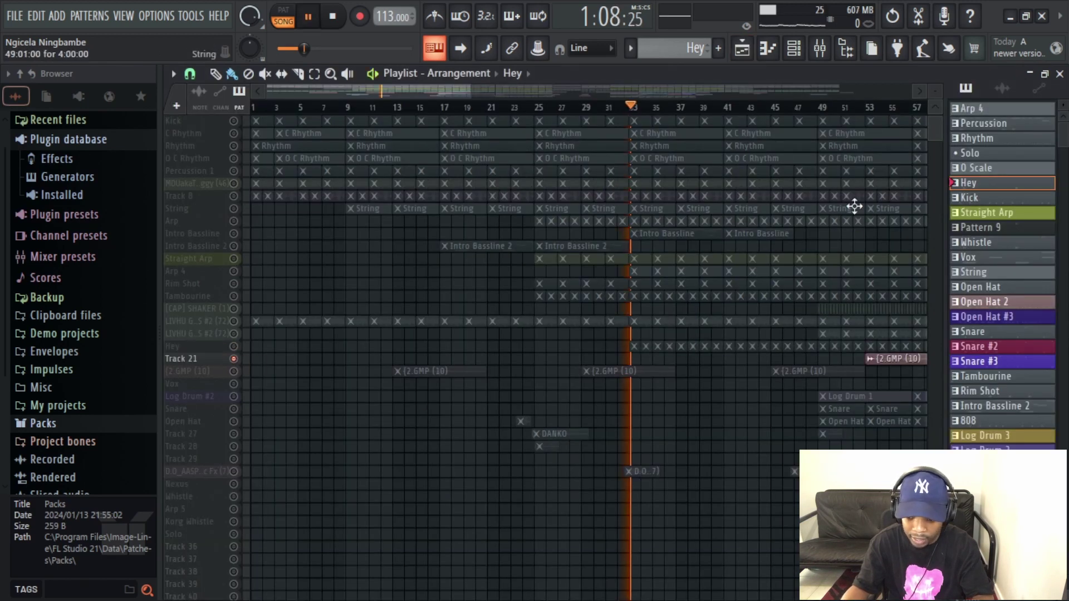
{"action": "left_click", "coordinate": [868, 107]}
{"action": "scroll", "coordinate": [479, 365], "scroll_direction": "down", "scroll_amount": 5}
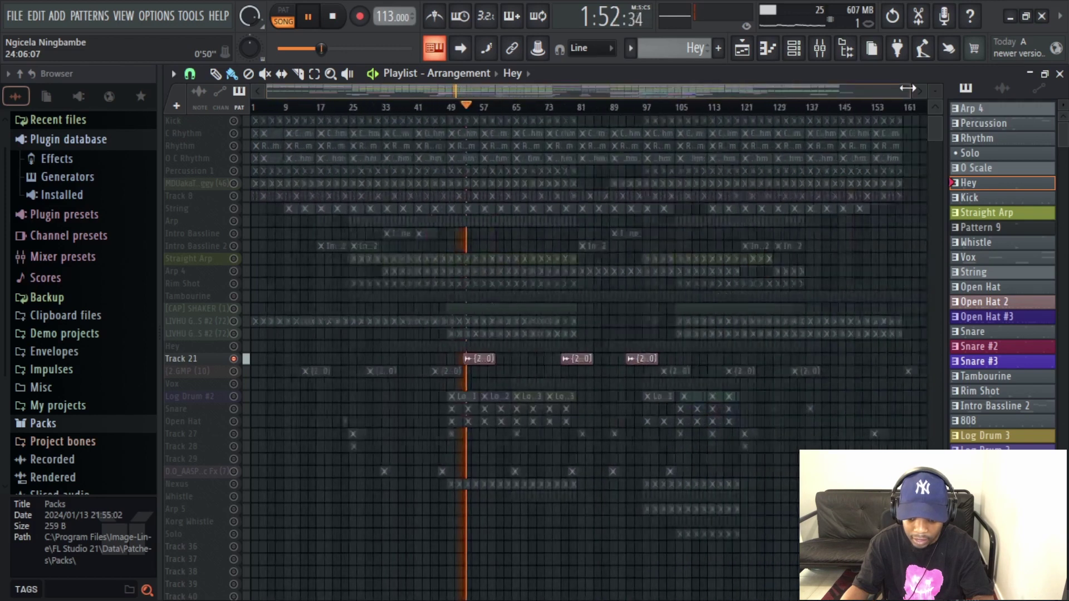
Inspect the {2.GMP (10) audio clip's sample settings and its mixer track, and stop playback.
{"action": "double_click", "coordinate": [465, 363]}
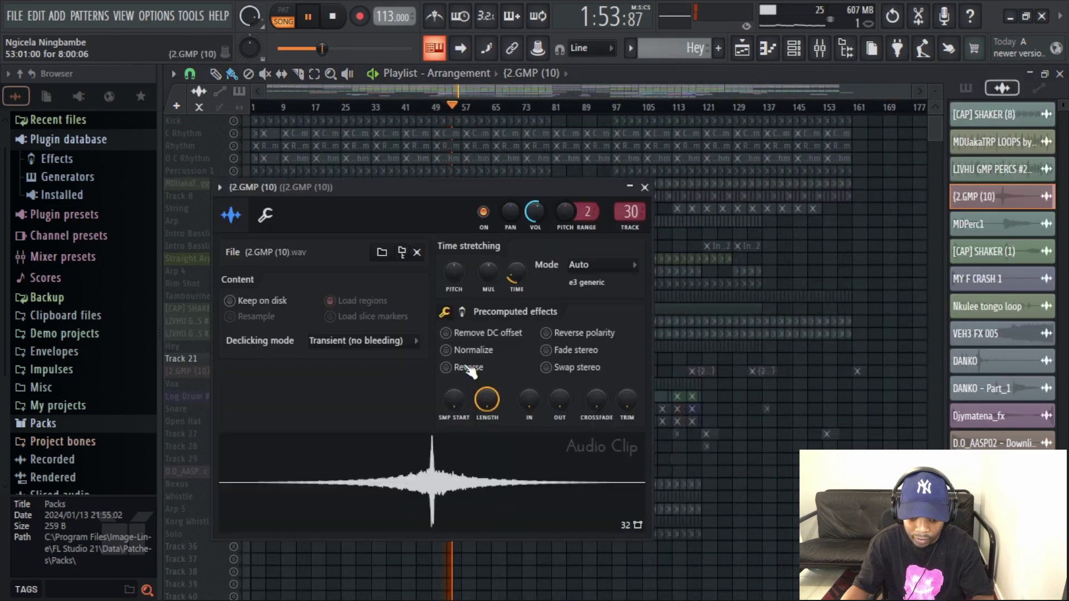
{"action": "left_click", "coordinate": [648, 186]}
{"action": "left_click", "coordinate": [823, 48]}
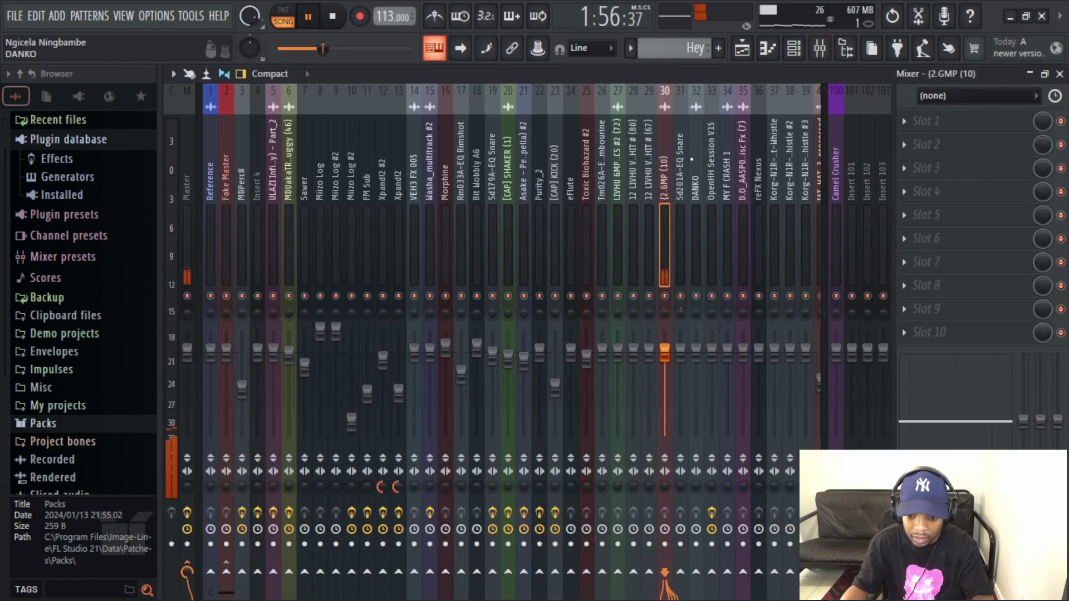
{"action": "left_click", "coordinate": [767, 49]}
{"action": "left_click", "coordinate": [743, 48]}
{"action": "key", "text": "space"}
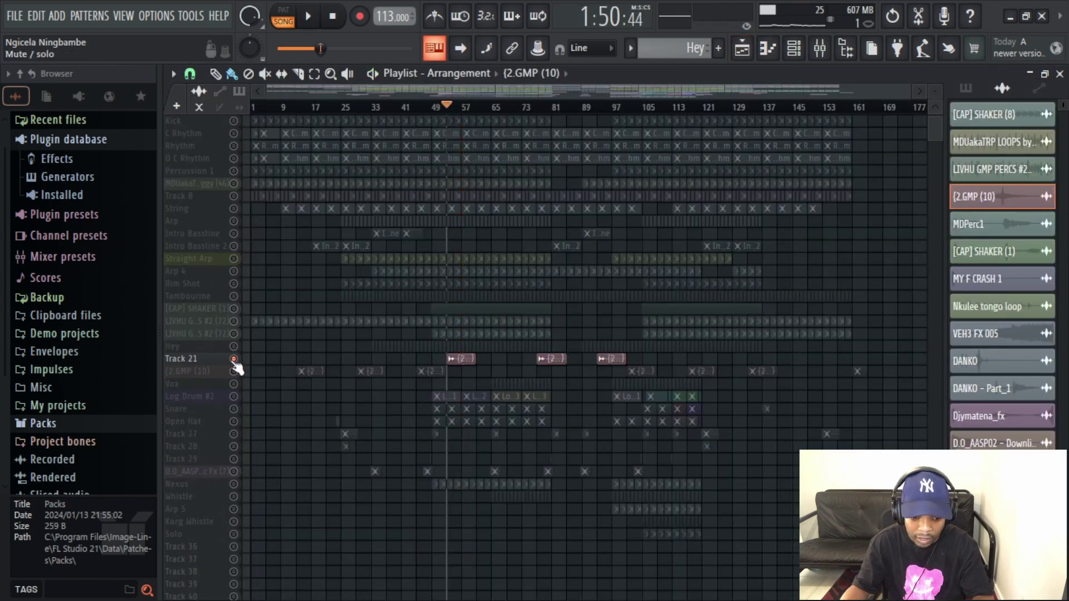
Unsolo Track 21, play the full arrangement from about bar 53, and stop playback.
{"action": "right_click", "coordinate": [233, 359]}
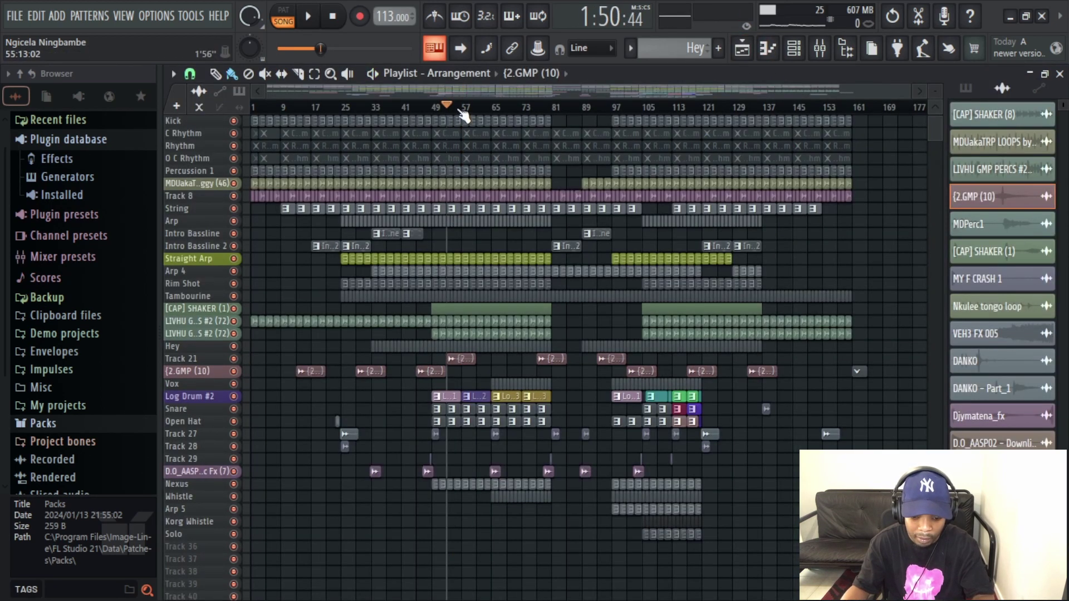
{"action": "key", "text": "space"}
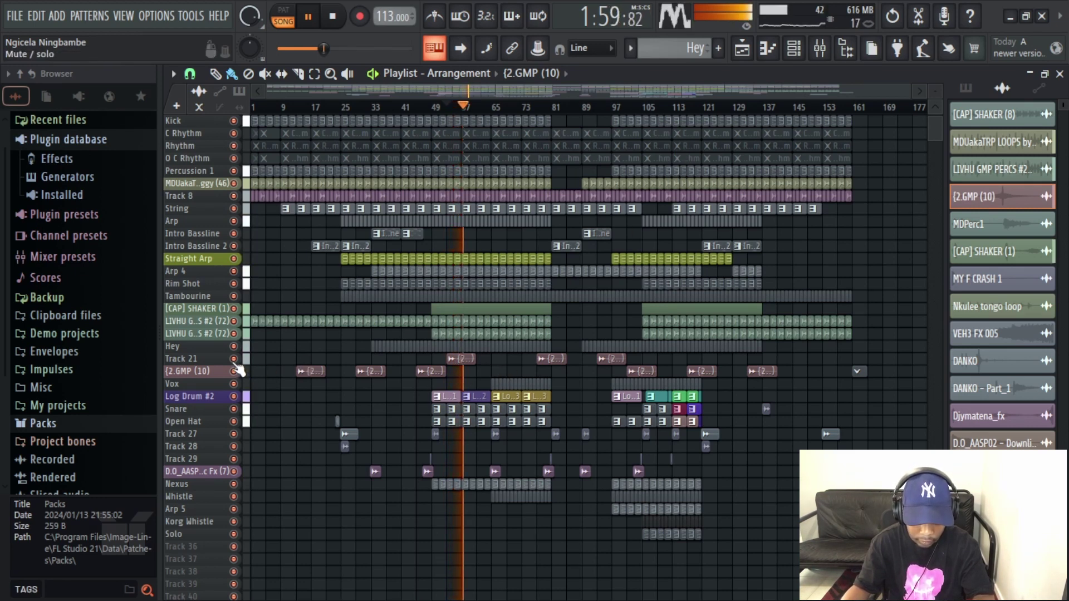
{"action": "left_click", "coordinate": [233, 359], "text": "ctrl"}
{"action": "key", "text": "space"}
Solo the Log Drum #2 track and play it with the Log Drum 1 pattern selected.
{"action": "scroll", "coordinate": [341, 324], "scroll_direction": "down", "scroll_amount": 2}
{"action": "left_click", "coordinate": [233, 346], "text": "ctrl"}
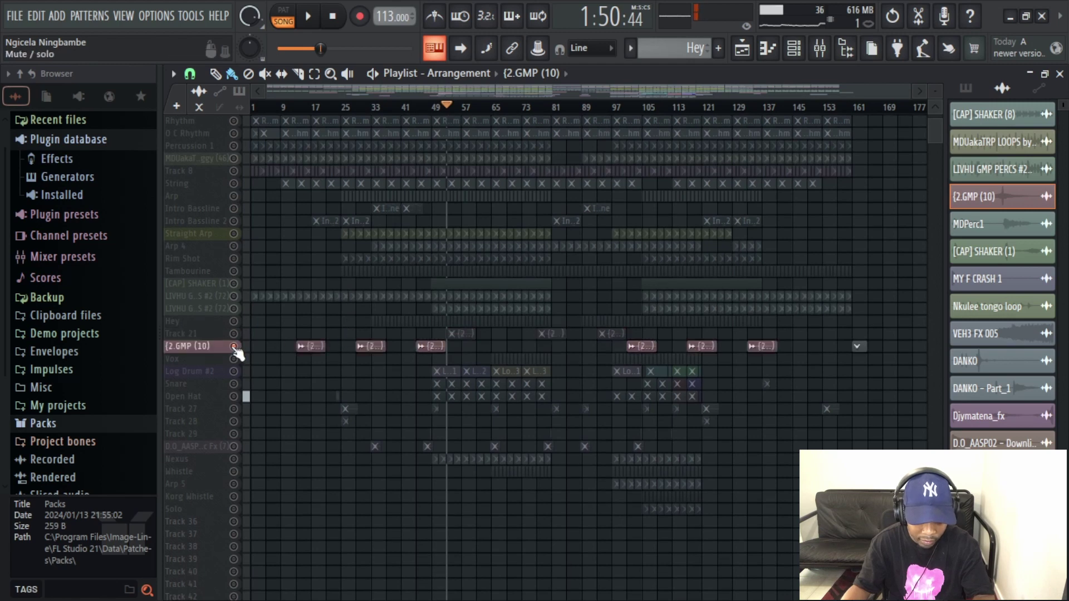
{"action": "left_click", "coordinate": [234, 371], "text": "ctrl"}
{"action": "key", "text": "space"}
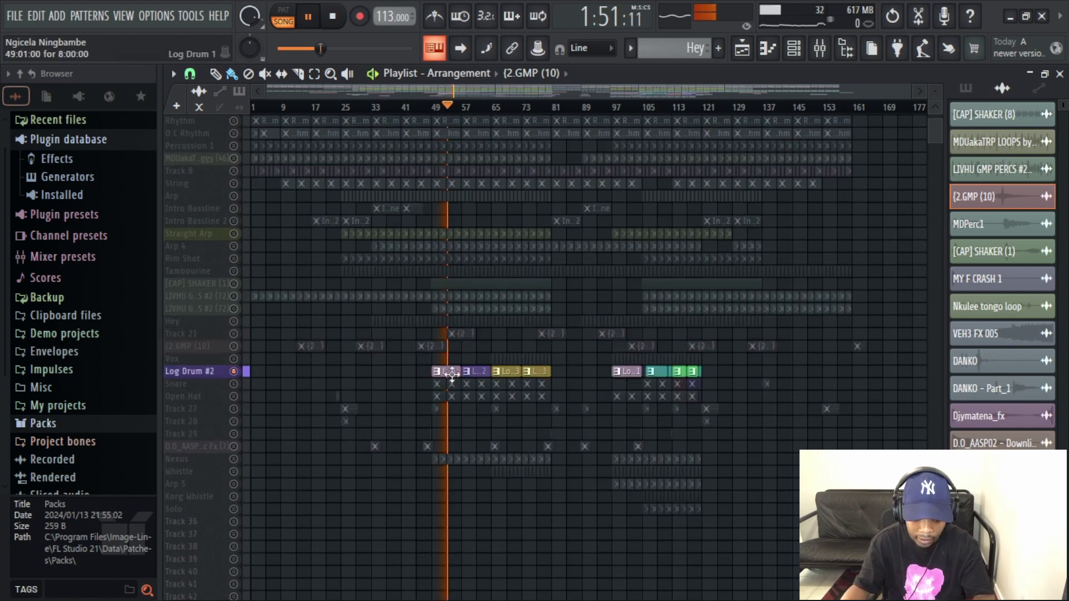
{"action": "left_click", "coordinate": [451, 372]}
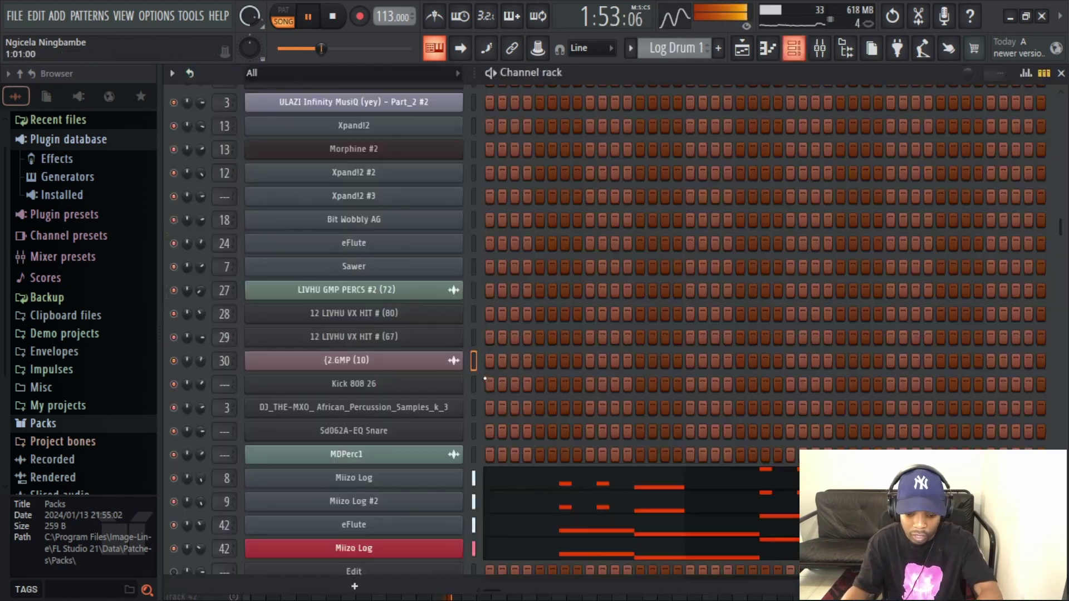
Stop playback and examine the Log Drum 1 pattern's channel notes and the Miizo Log mixer track.
{"action": "key", "text": "F6"}
{"action": "key", "text": "space"}
{"action": "scroll", "coordinate": [598, 405], "scroll_direction": "down", "scroll_amount": 4}
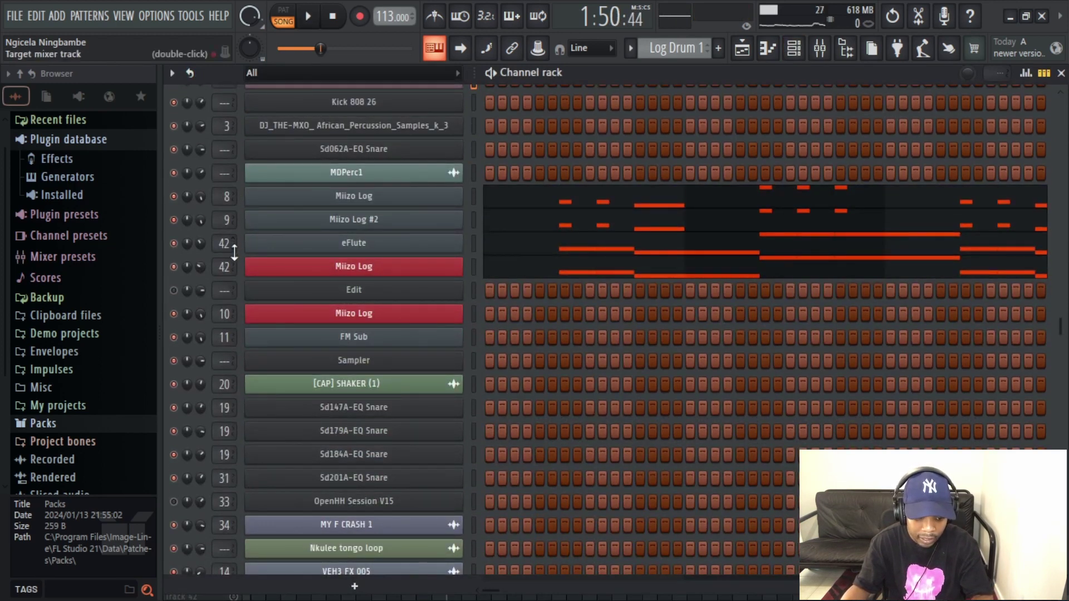
{"action": "left_click", "coordinate": [819, 48]}
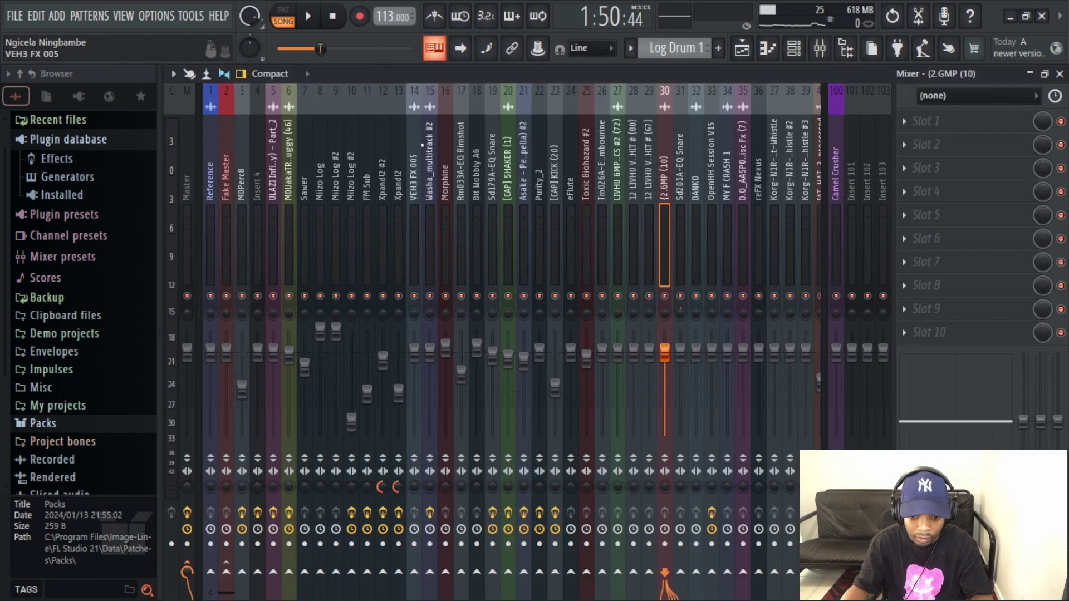
{"action": "left_click", "coordinate": [319, 128]}
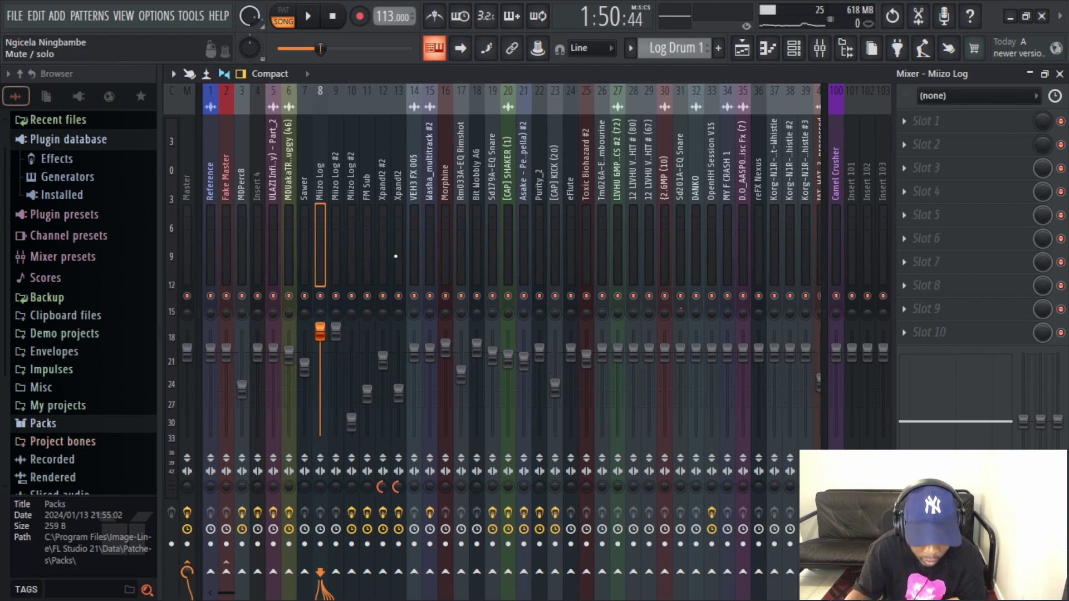
{"action": "left_click", "coordinate": [742, 48]}
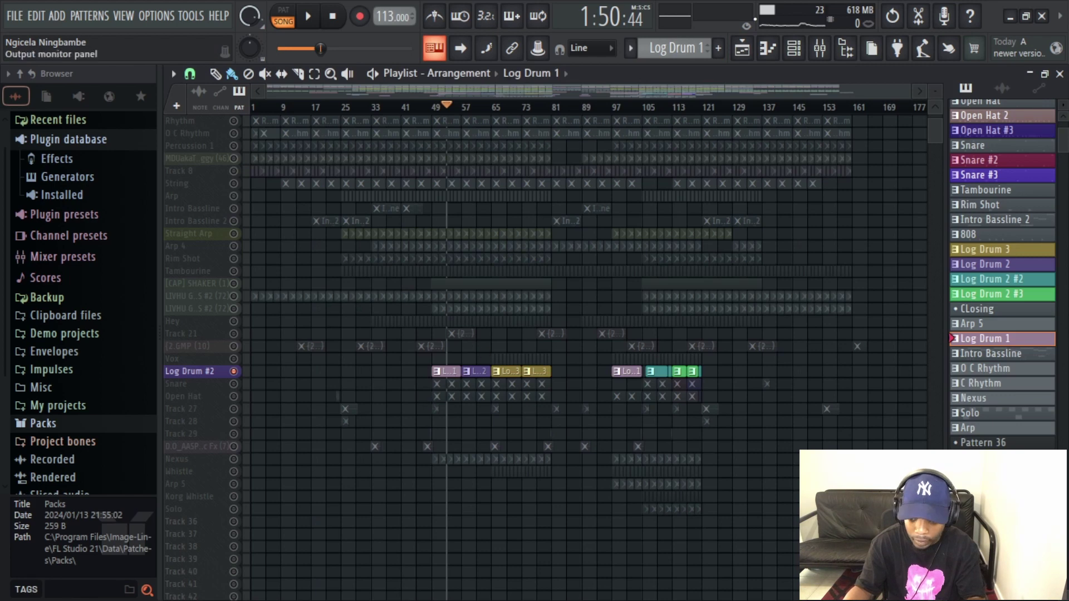
Compare the Log Drum 1 channels with the Miizo Log and Miizo Log #2 mixer tracks.
{"action": "left_click", "coordinate": [794, 48]}
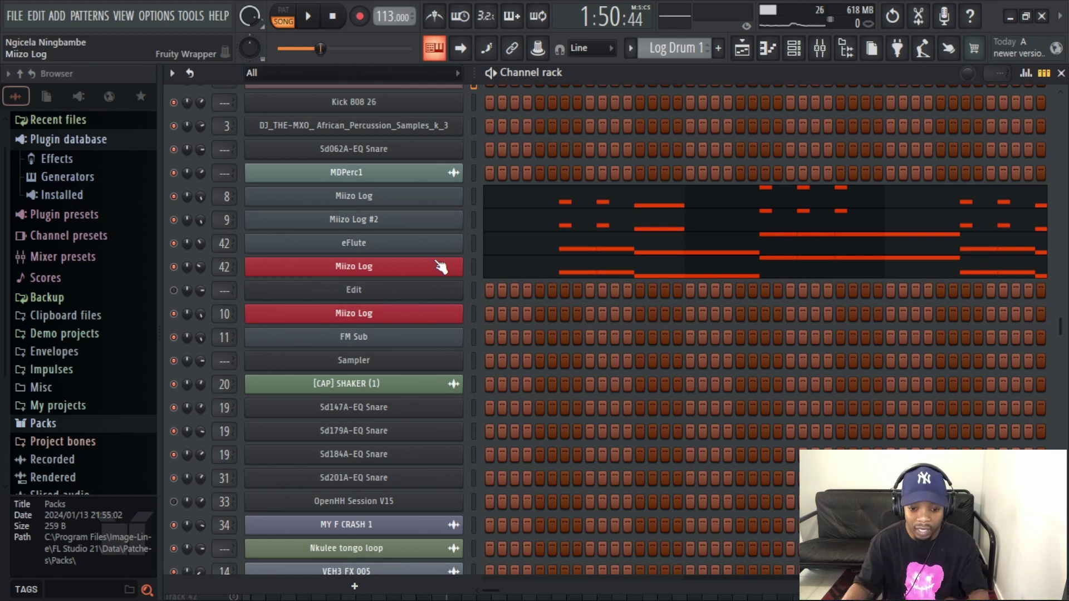
{"action": "left_click", "coordinate": [820, 48]}
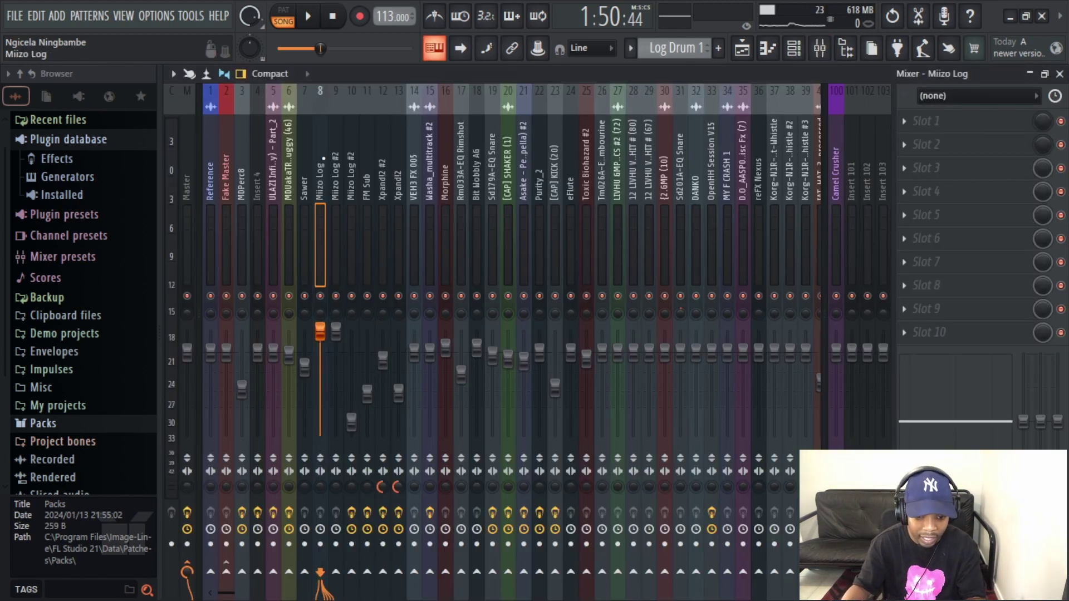
{"action": "left_click", "coordinate": [342, 329]}
{"action": "left_click", "coordinate": [320, 331]}
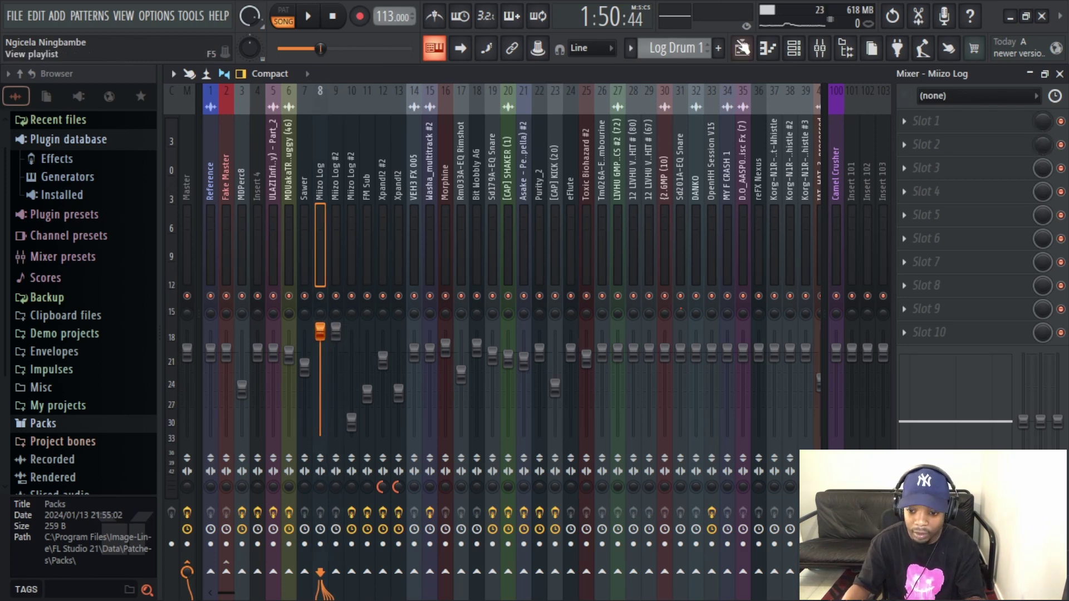
{"action": "left_click", "coordinate": [742, 48]}
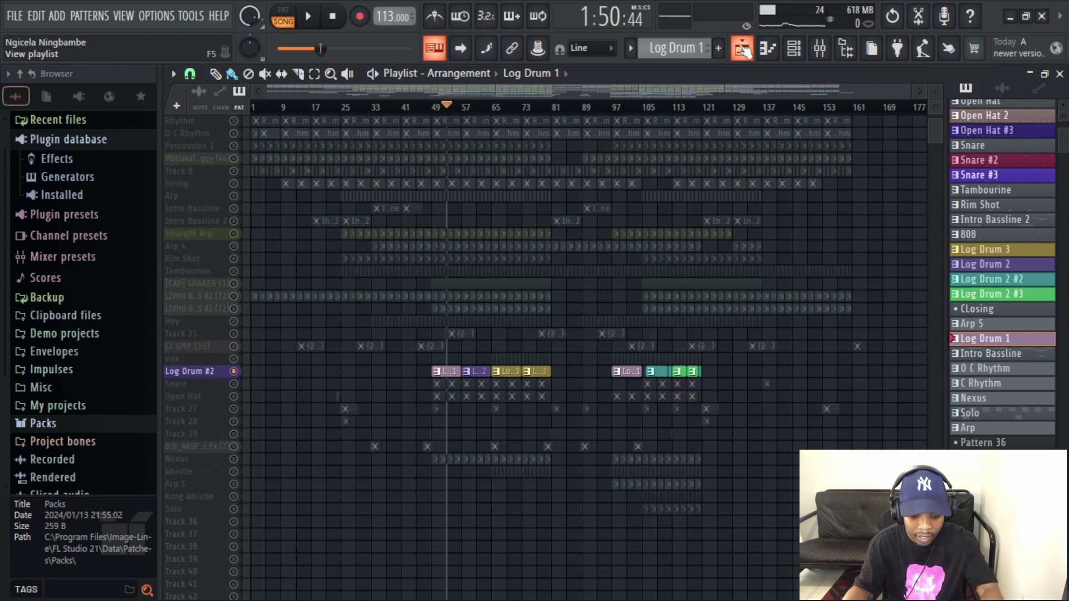
Check the log drum channels routed to mixer track 42 and inspect the Miizo Log #3 track's effect slots.
{"action": "left_click", "coordinate": [793, 48]}
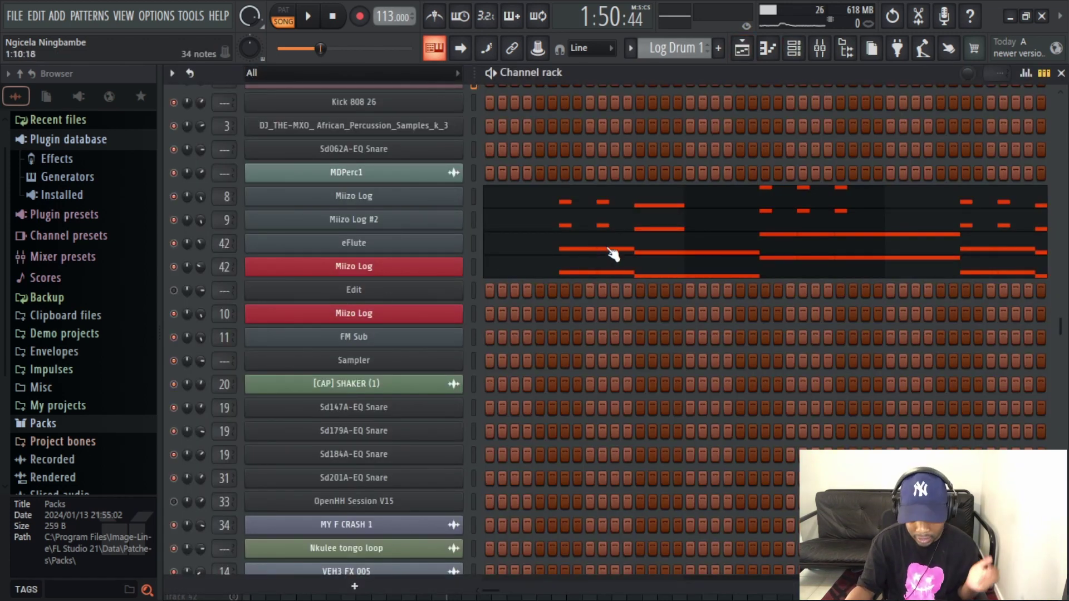
{"action": "left_click", "coordinate": [819, 49]}
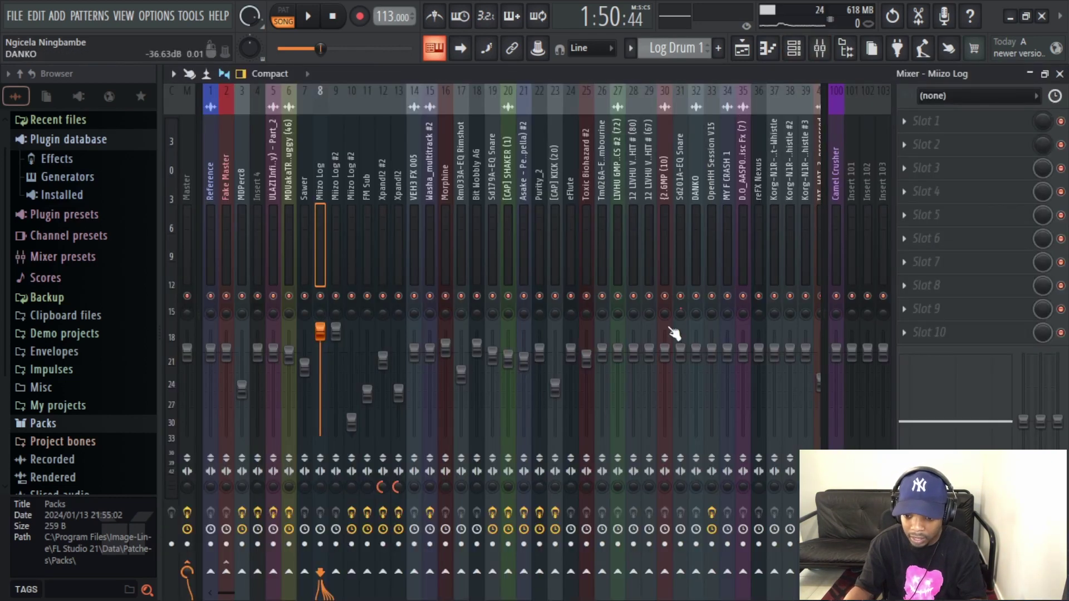
{"action": "left_click", "coordinate": [800, 151]}
{"action": "key", "text": "Right"}
{"action": "key", "text": "Right"}
{"action": "key", "text": "Right"}
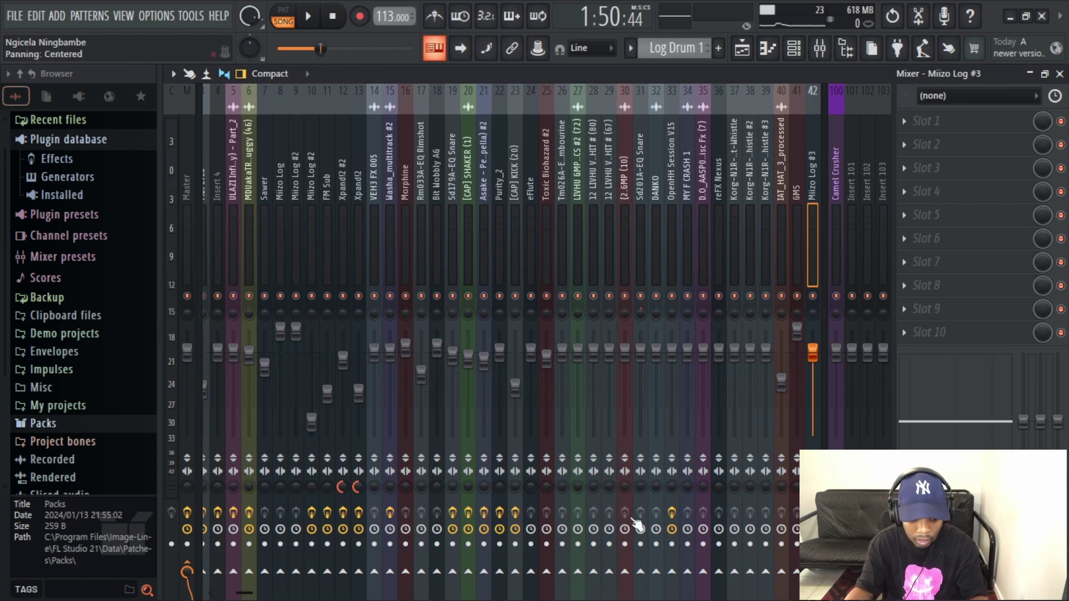
{"action": "left_click", "coordinate": [741, 49]}
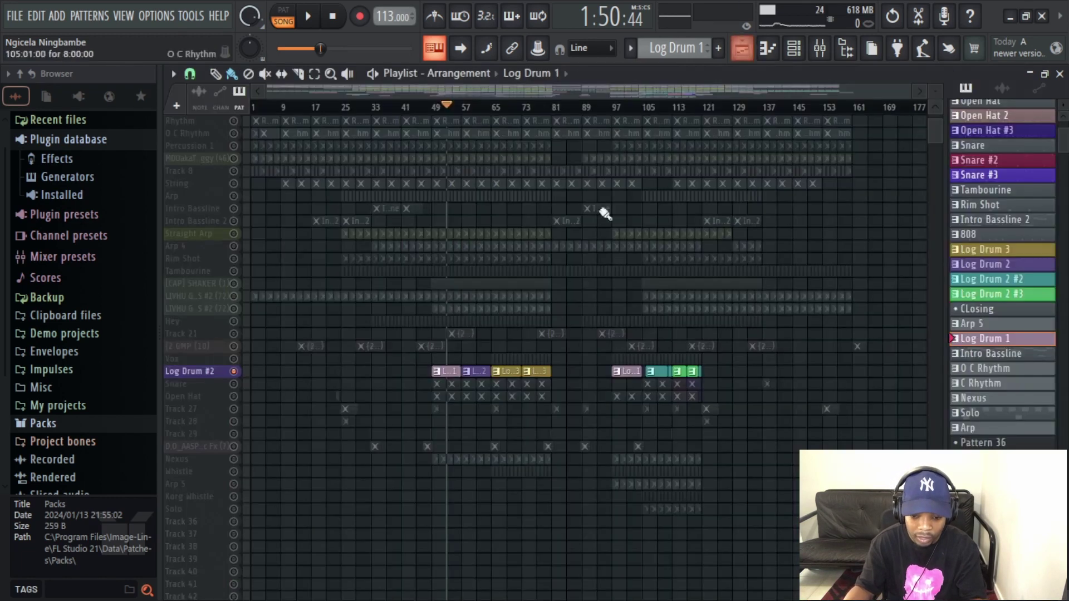
{"action": "left_click", "coordinate": [791, 50]}
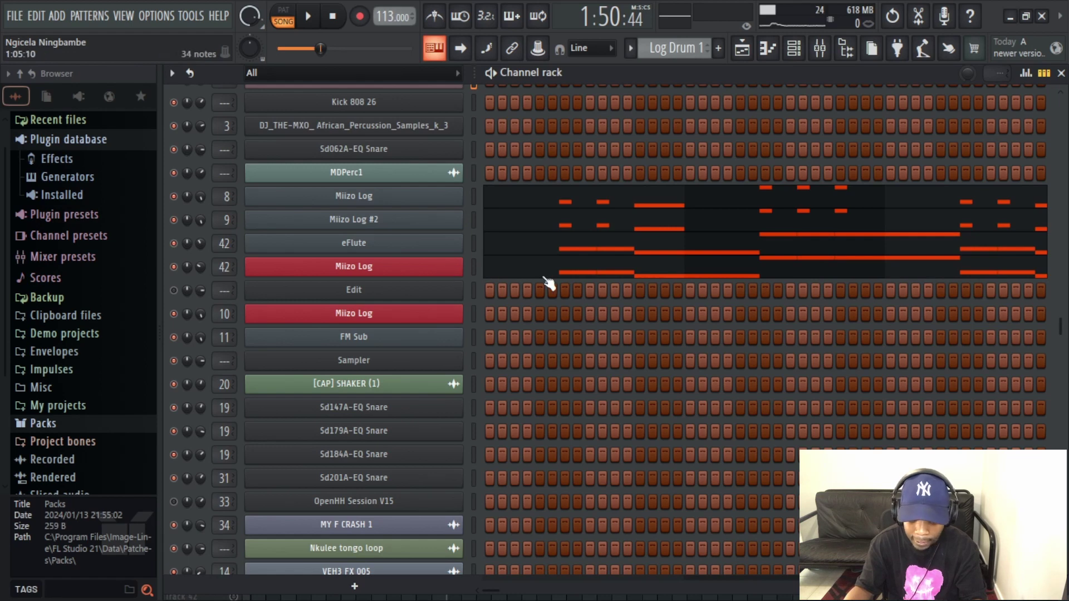
{"action": "left_click", "coordinate": [742, 51]}
Solo and play the Snare track, examine the Snare pattern's channel steps, and stop playback.
{"action": "left_click", "coordinate": [238, 384]}
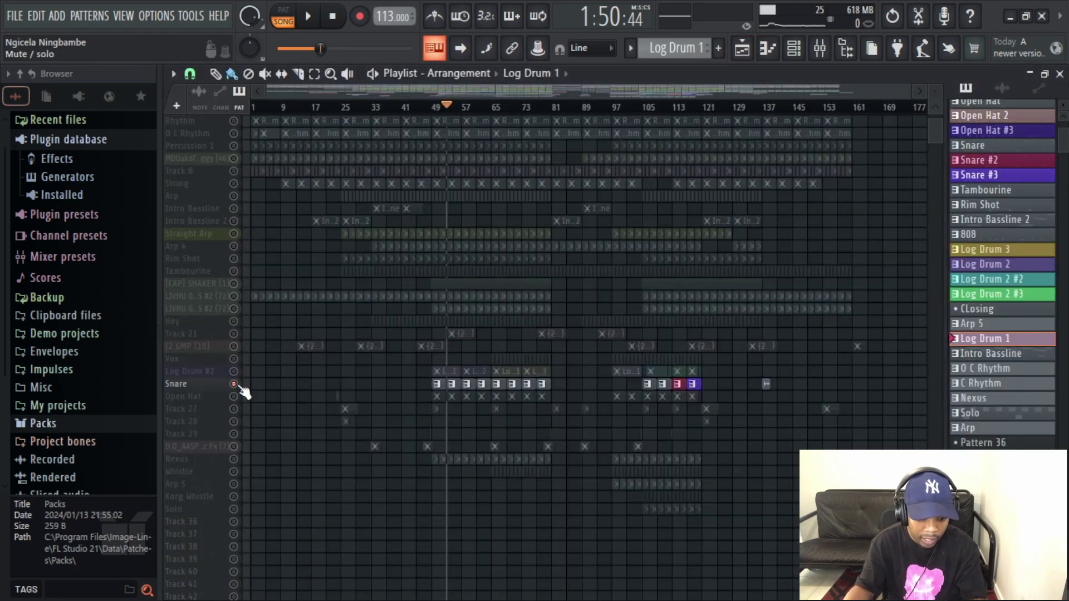
{"action": "key", "text": "space"}
{"action": "left_click", "coordinate": [439, 389]}
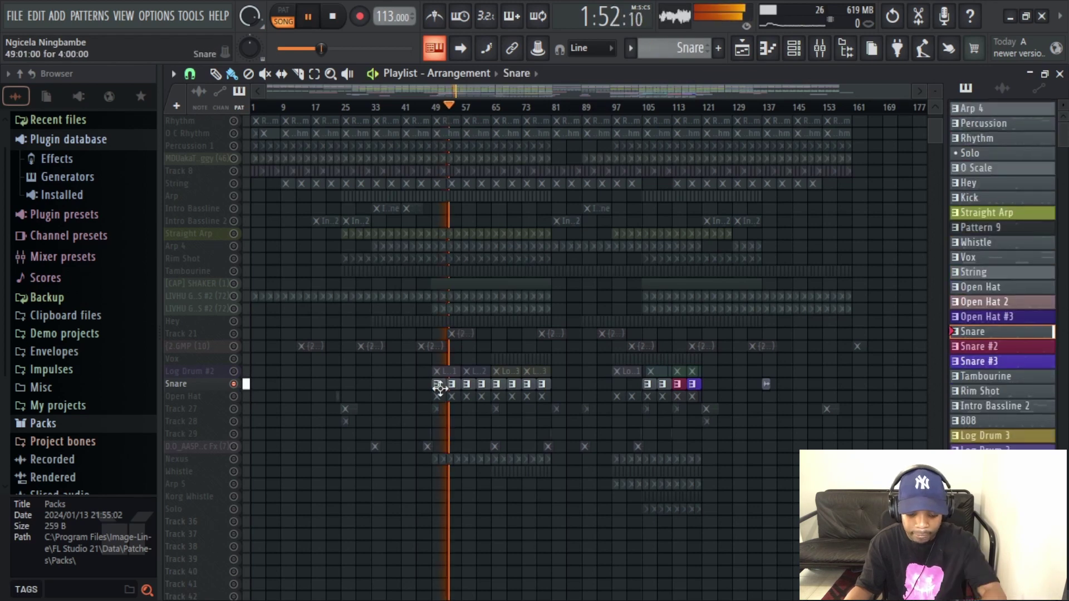
{"action": "double_click", "coordinate": [438, 390]}
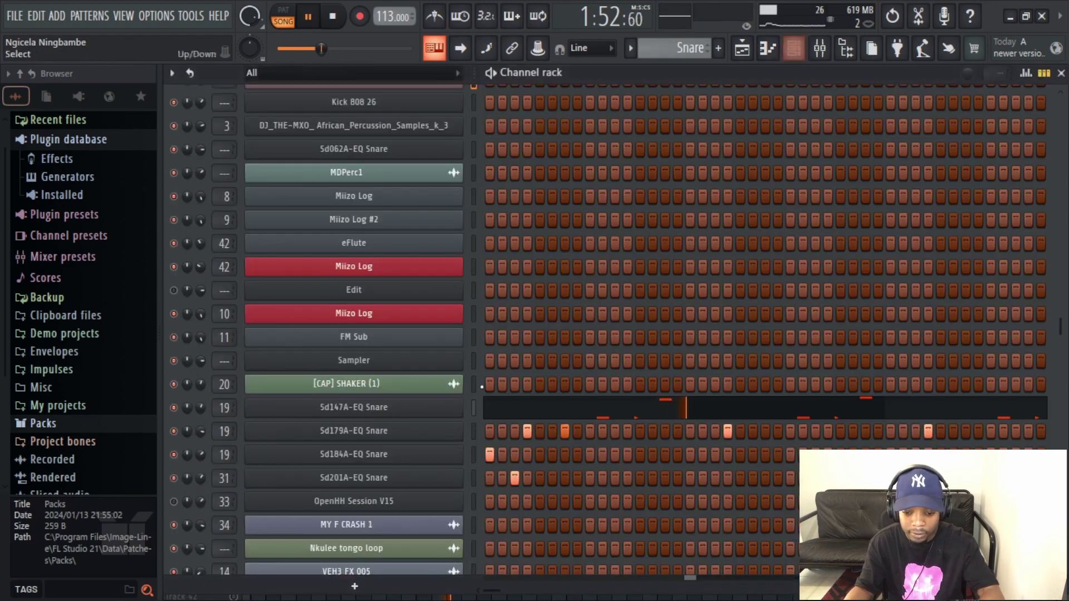
{"action": "key", "text": "space"}
Inspect the Fruity parametric EQ 2 curve on the Sd179A-EQ Snare mixer track.
{"action": "left_click", "coordinate": [819, 48]}
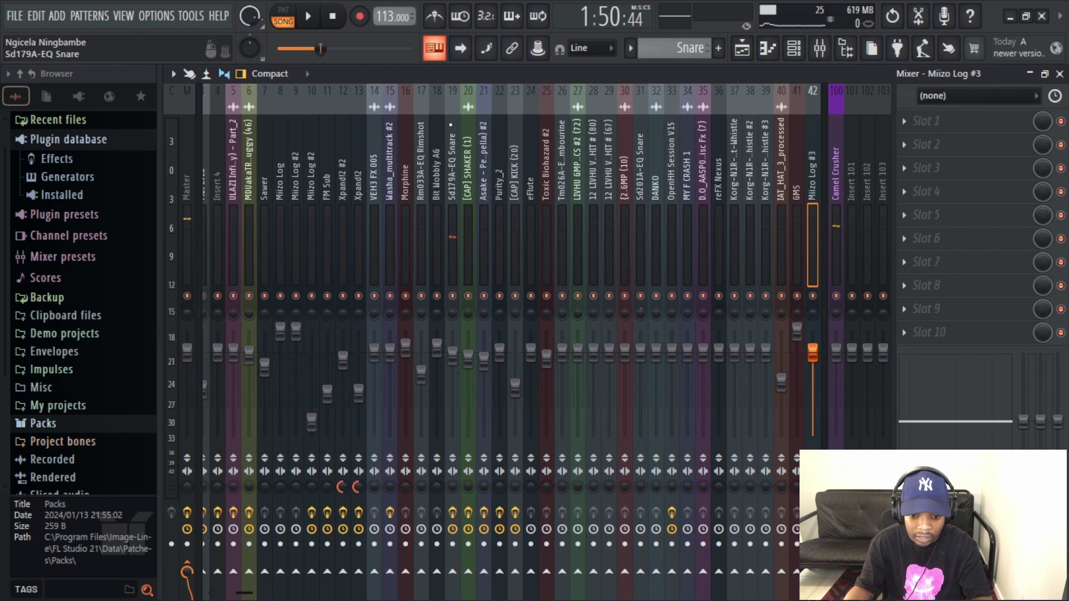
{"action": "left_click", "coordinate": [452, 240]}
{"action": "left_click", "coordinate": [946, 121]}
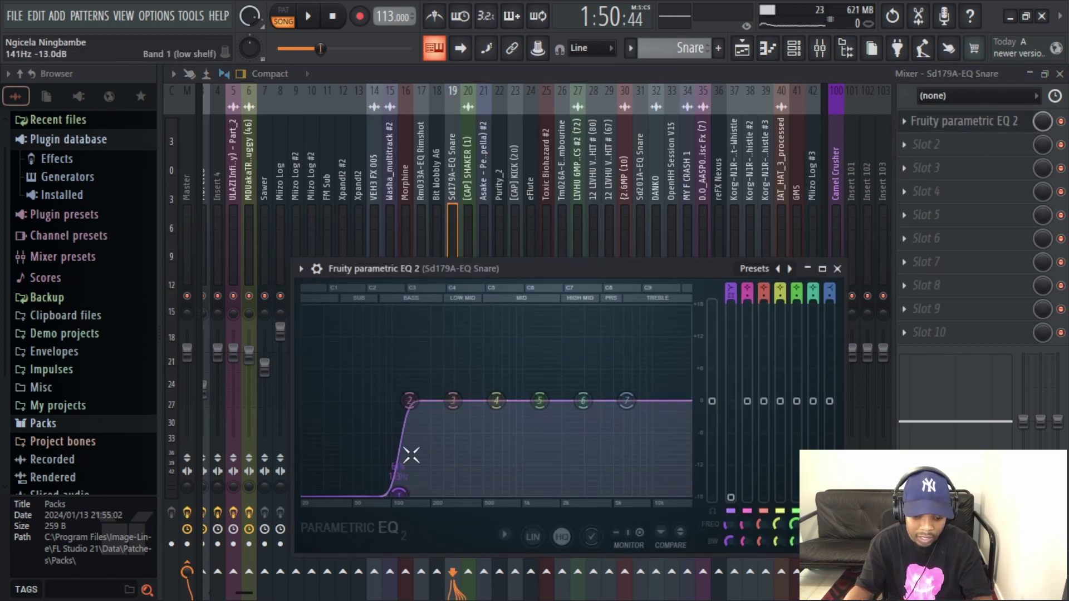
{"action": "left_click", "coordinate": [742, 48]}
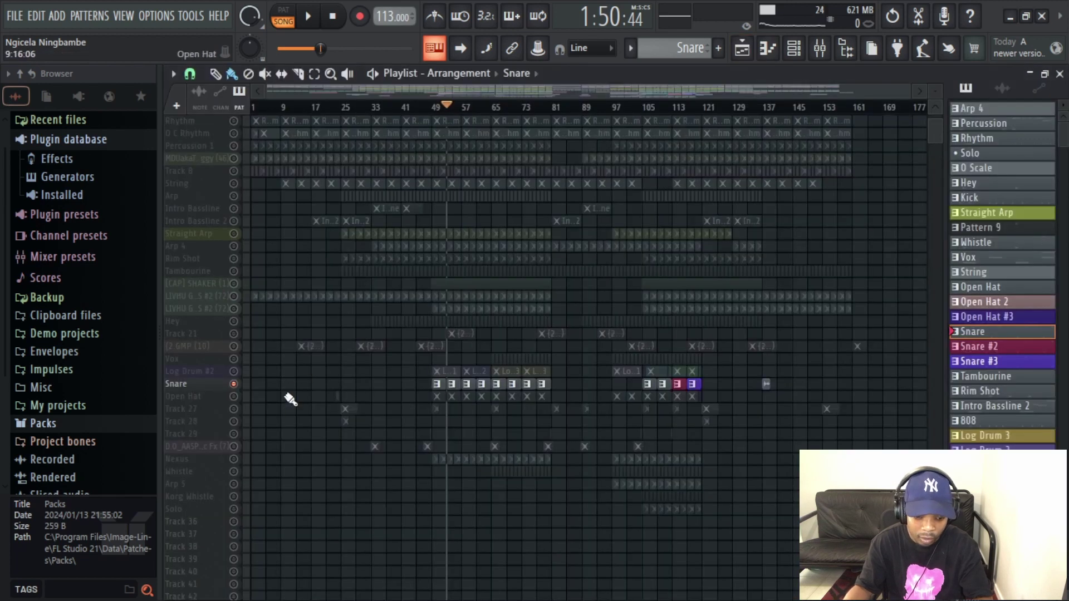
Unsolo the Snare track, play the full arrangement from about bar 53, and stop playback.
{"action": "right_click", "coordinate": [234, 386]}
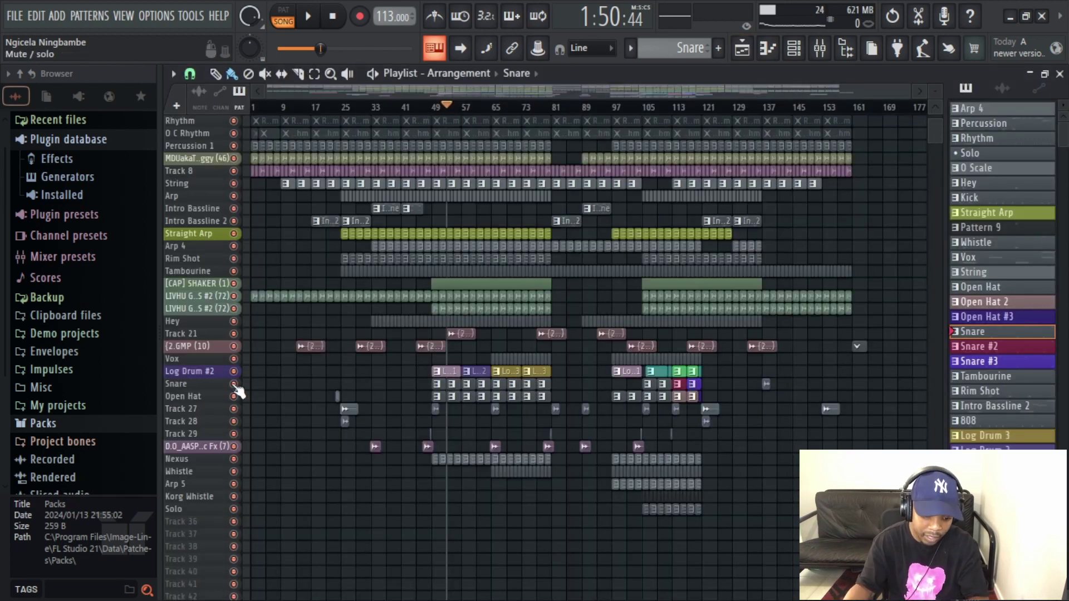
{"action": "right_click", "coordinate": [235, 385]}
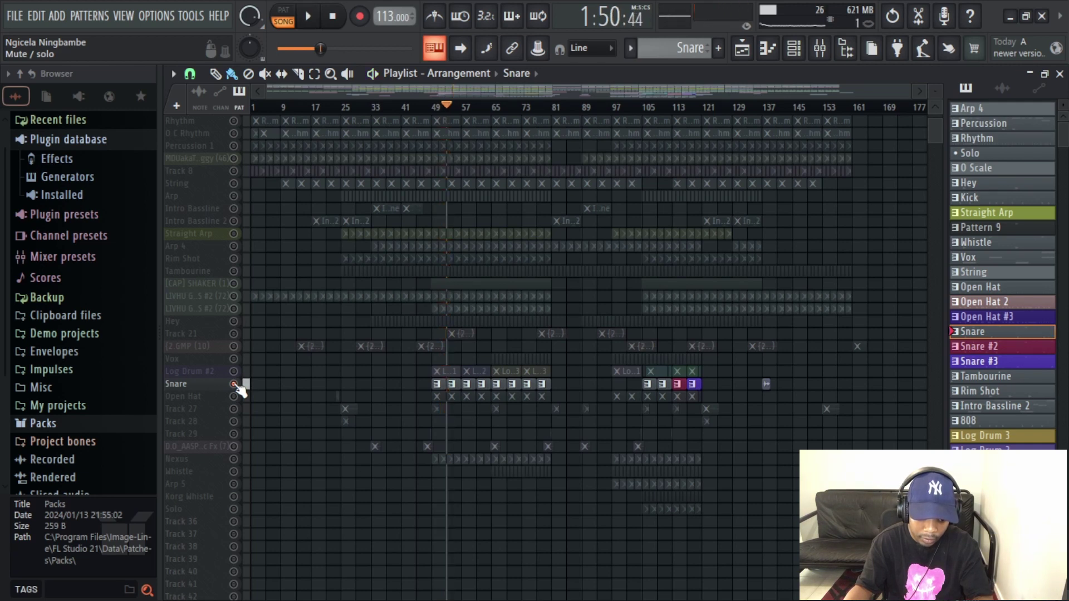
{"action": "right_click", "coordinate": [235, 386]}
{"action": "key", "text": "space"}
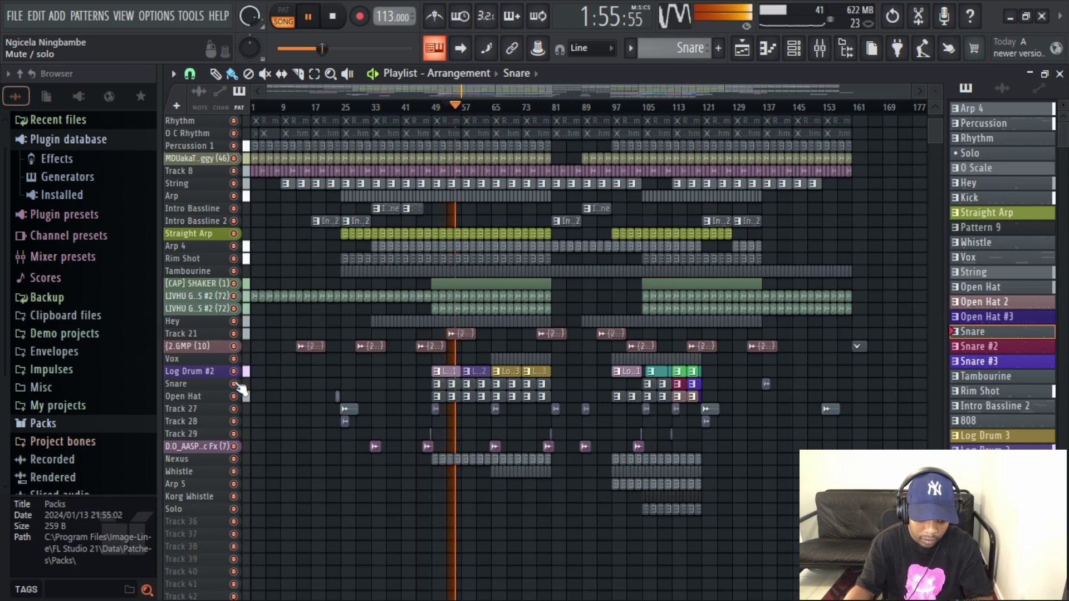
{"action": "key", "text": "space"}
Solo the Open Hat track, play it from about bar 53, and stop playback.
{"action": "right_click", "coordinate": [234, 396]}
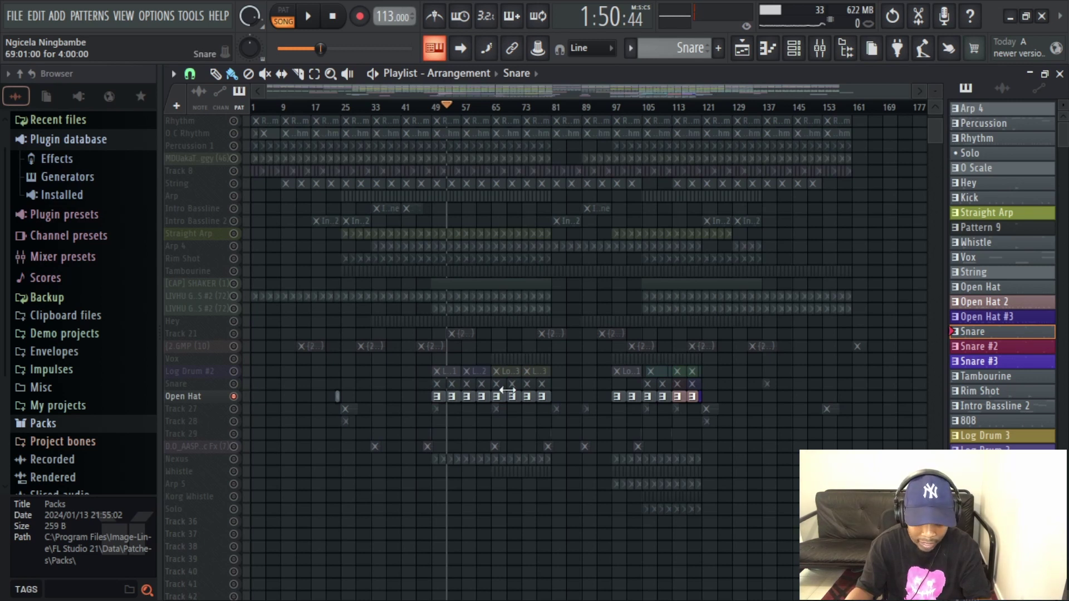
{"action": "key", "text": "space"}
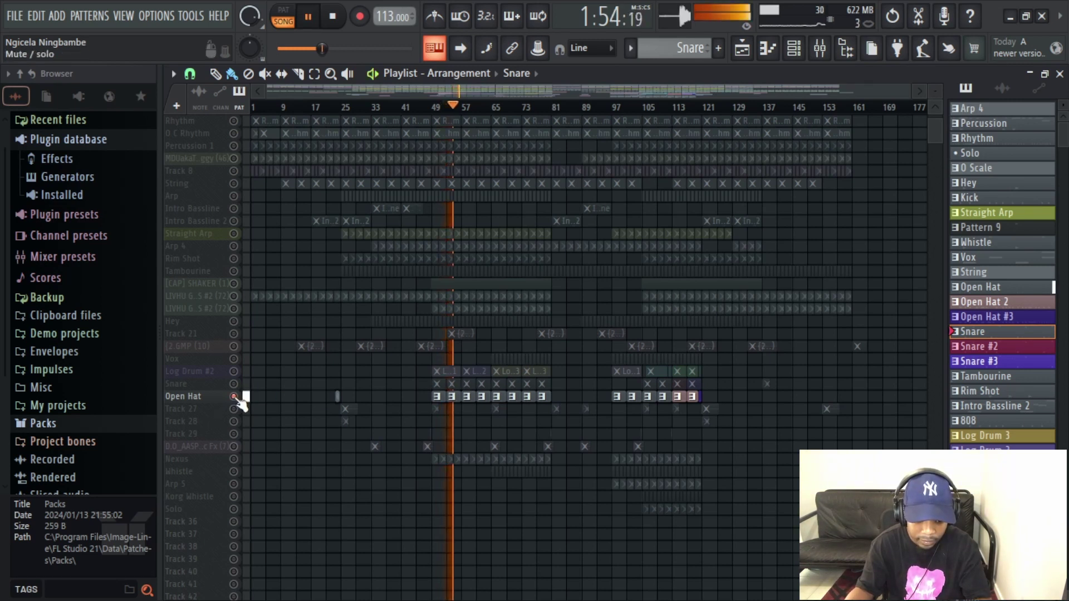
{"action": "key", "text": "space"}
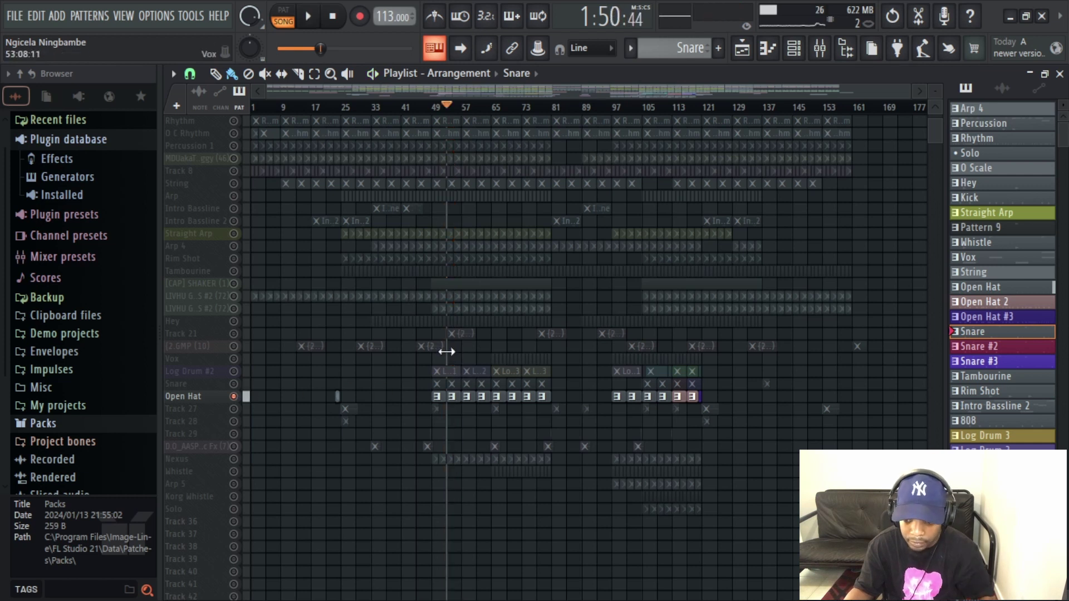
Solo Track 27, check the MY F CRASH 1 clip's mixer effect slots, and play the crash from bar 49.
{"action": "scroll", "coordinate": [427, 429], "scroll_direction": "down", "scroll_amount": 1}
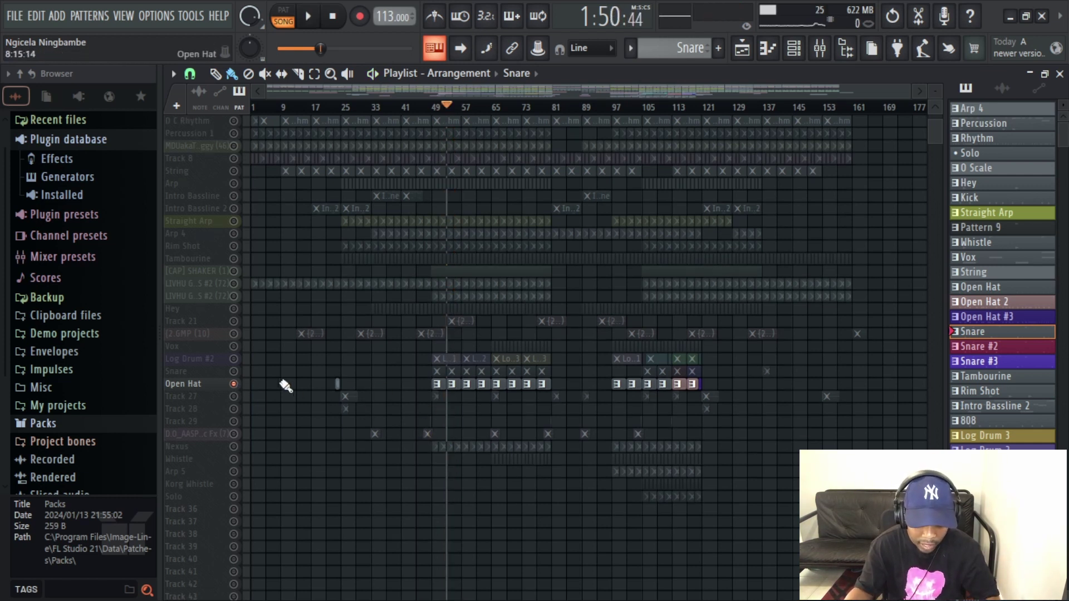
{"action": "left_click", "coordinate": [234, 401]}
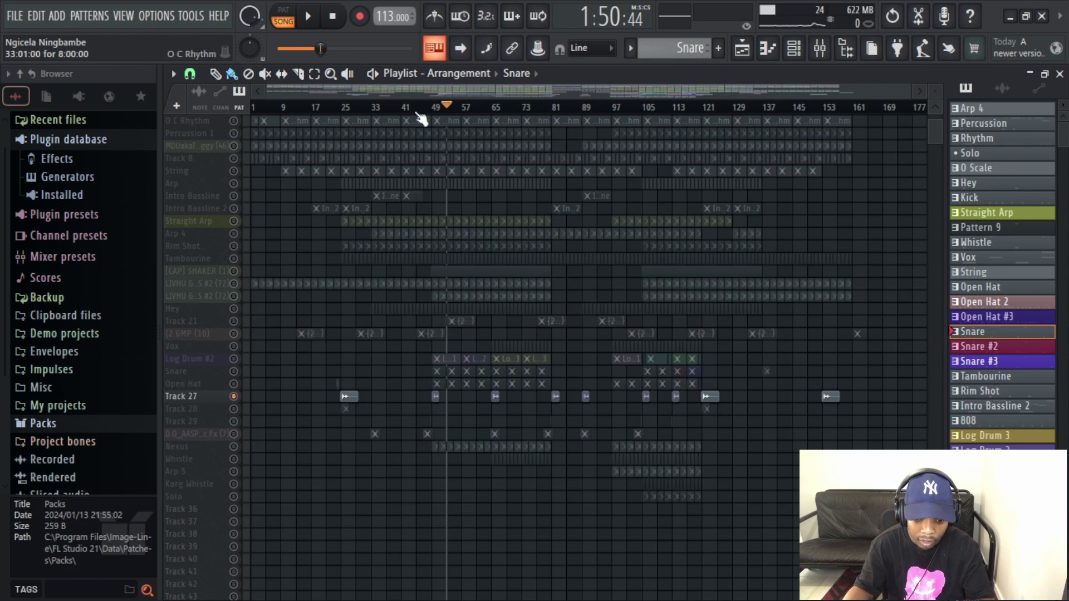
{"action": "left_click_drag", "start_coordinate": [439, 115], "coordinate": [439, 410]}
{"action": "double_click", "coordinate": [437, 398]}
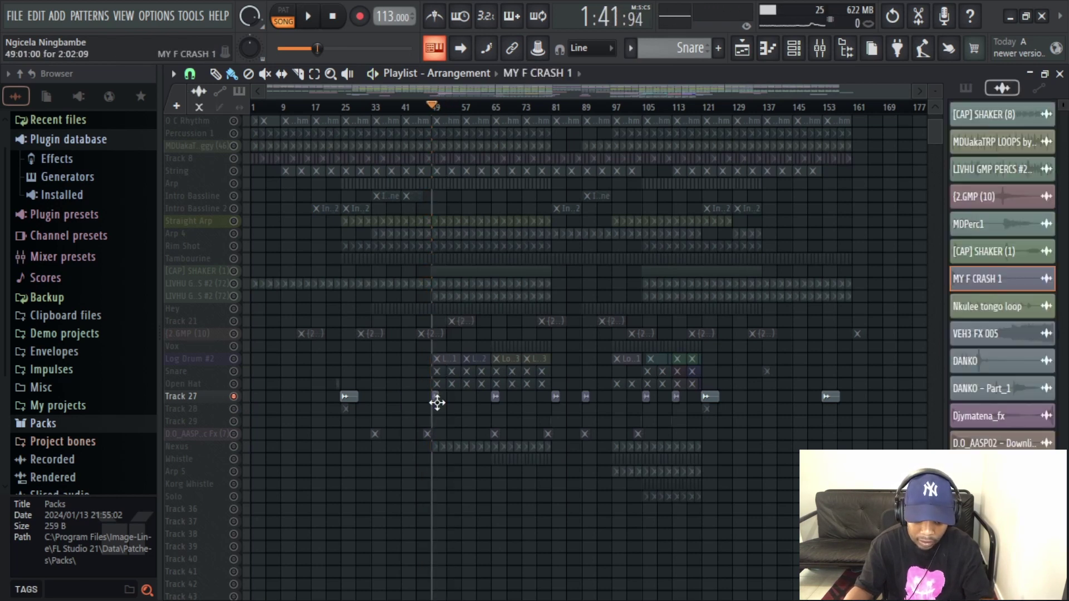
{"action": "left_click", "coordinate": [821, 49]}
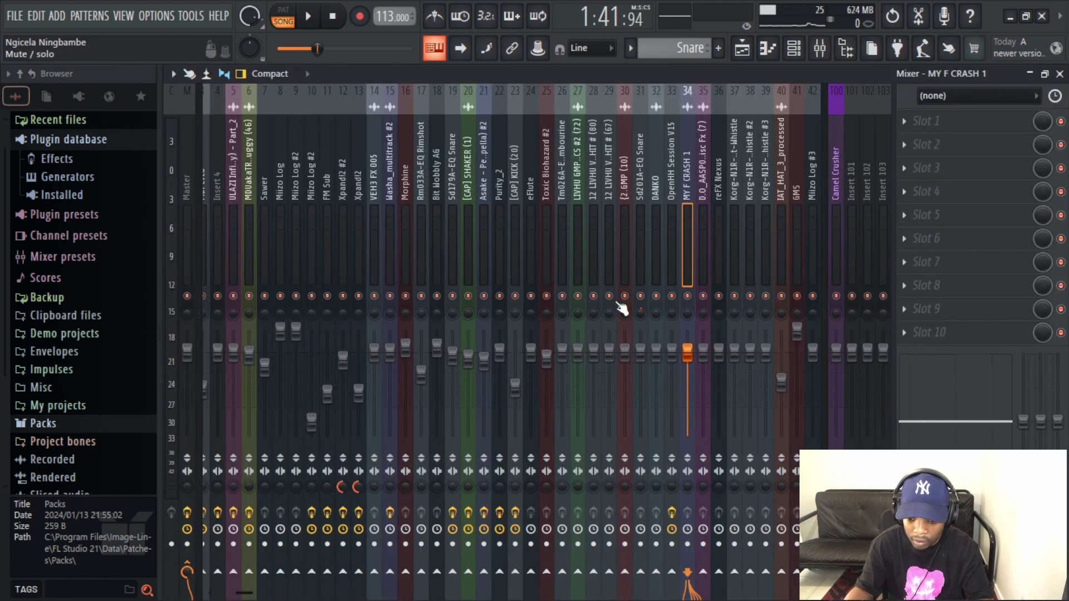
{"action": "left_click", "coordinate": [743, 49]}
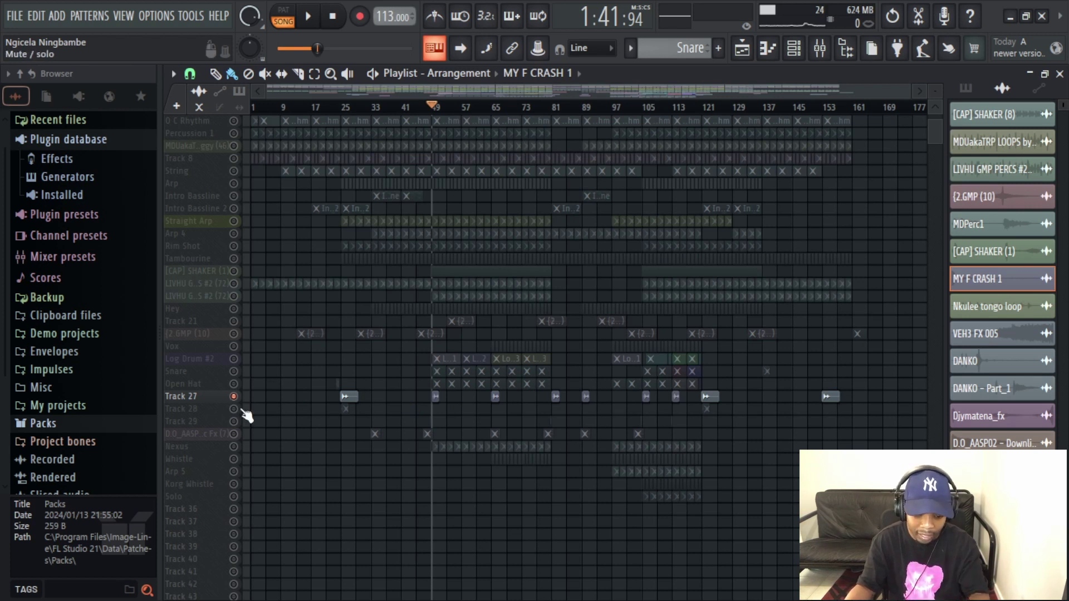
{"action": "key", "text": "space"}
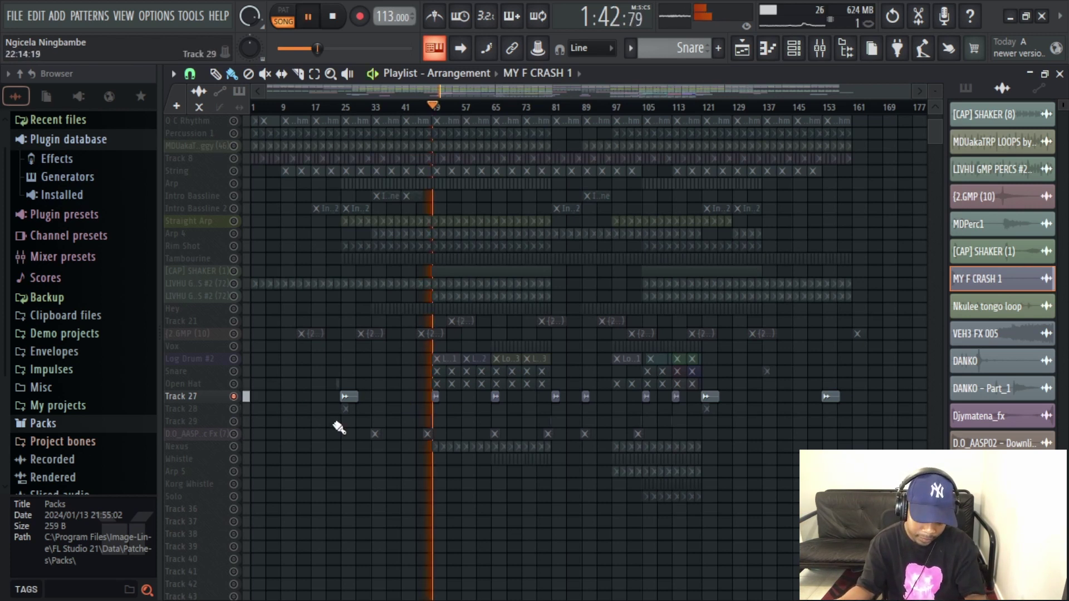
{"action": "key", "text": "space"}
Solo Track 28 and play its effect clip from about bar 25.
{"action": "left_click", "coordinate": [234, 409]}
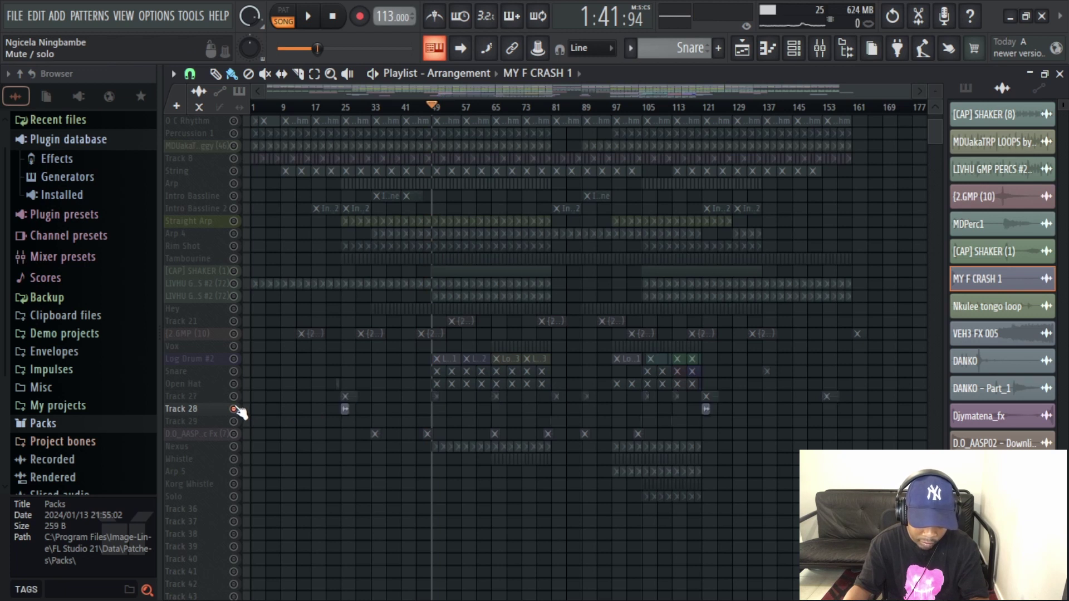
{"action": "left_click", "coordinate": [337, 105]}
{"action": "key", "text": "space"}
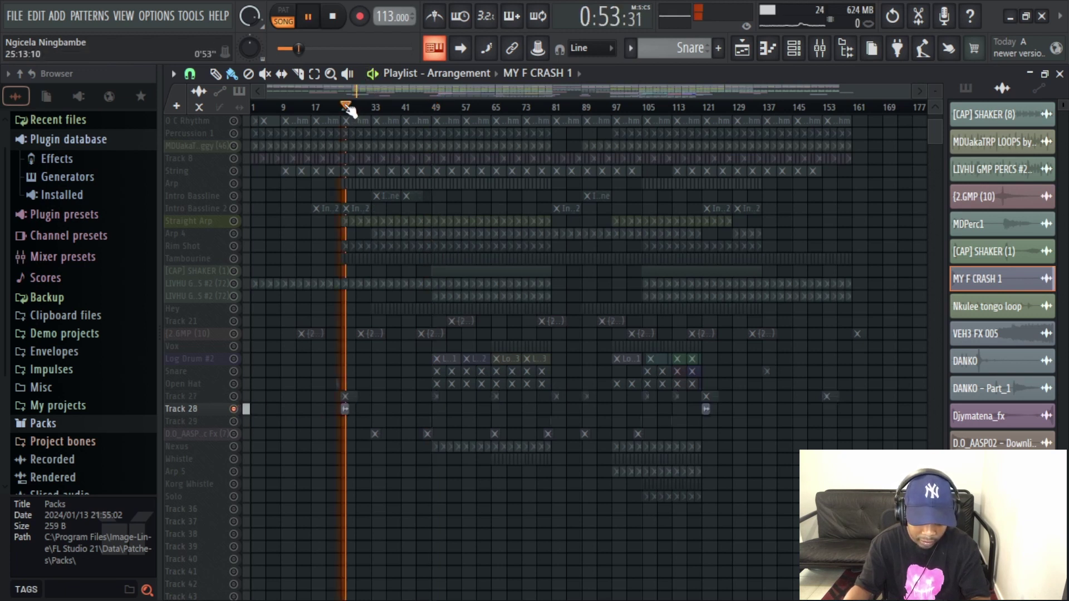
Solo Track 29, play its short clip from just before bar 49, and stop playback.
{"action": "left_click", "coordinate": [234, 421]}
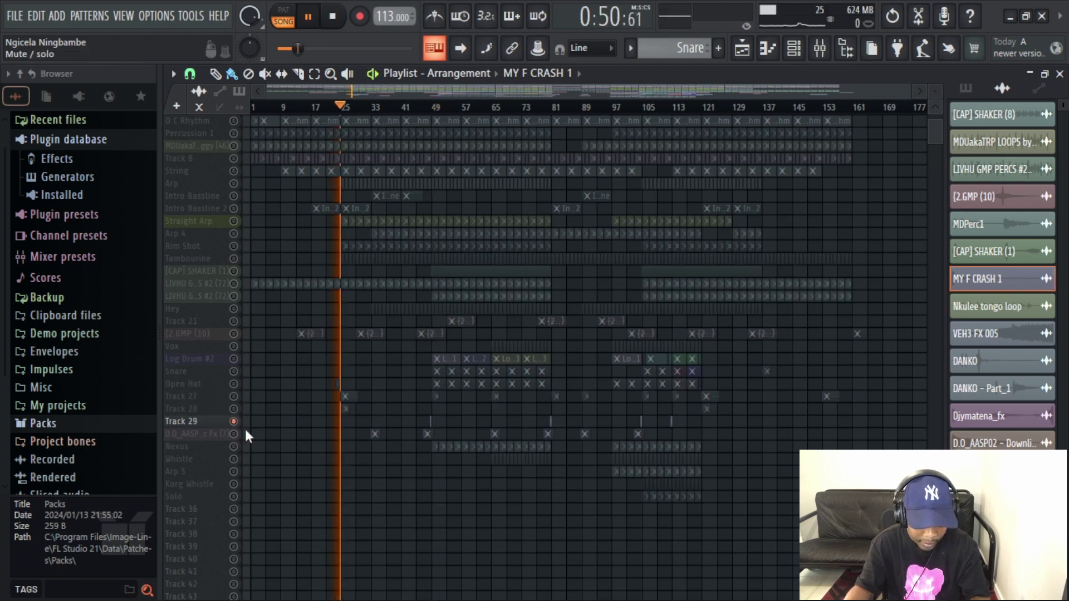
{"action": "left_click", "coordinate": [435, 108]}
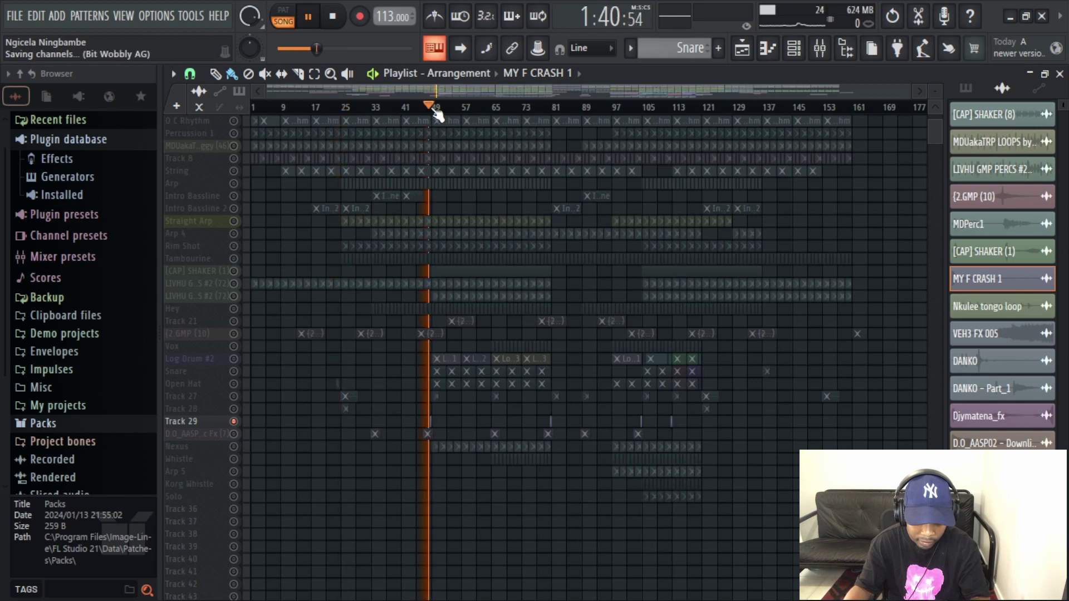
{"action": "key", "text": "space"}
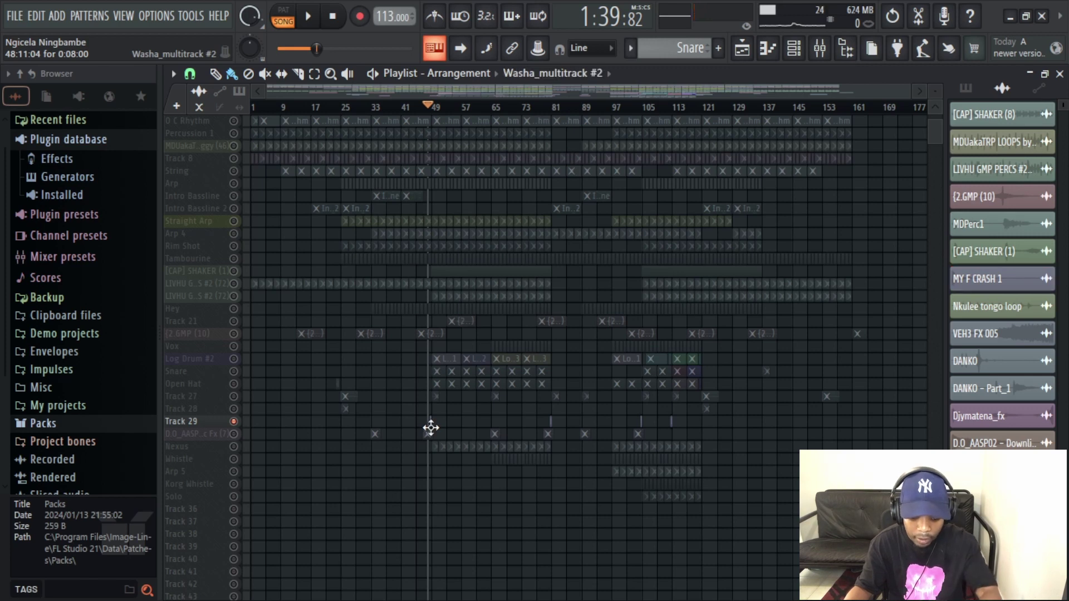
Find the Washa_multitrack #2 channel's mixer routing and inspect the Fruity delay 2 settings on its mixer track.
{"action": "key", "text": "F6"}
{"action": "scroll", "coordinate": [359, 419], "scroll_direction": "down", "scroll_amount": 8}
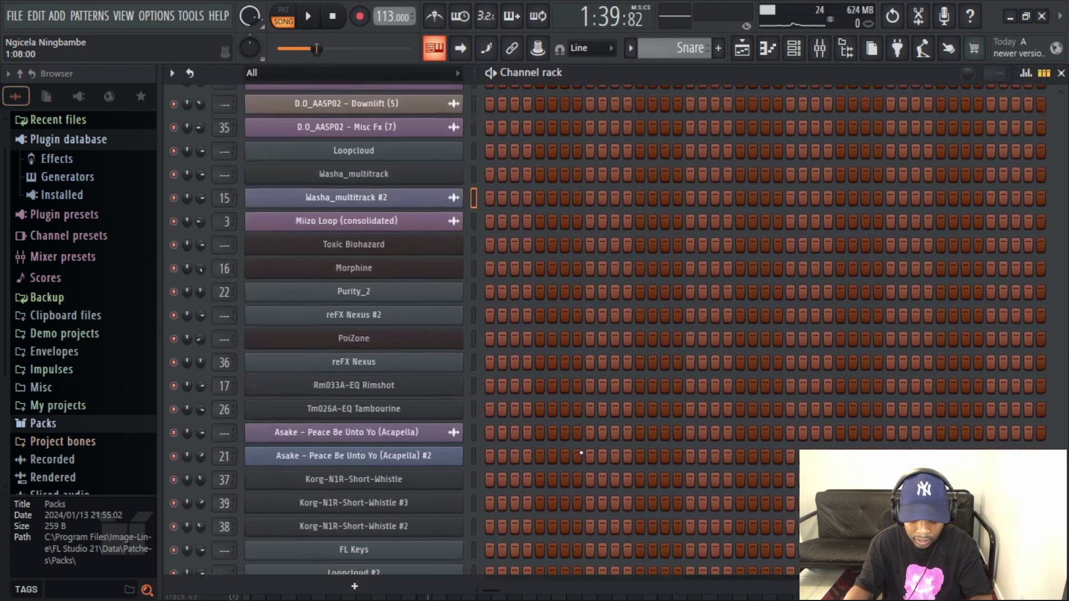
{"action": "scroll", "coordinate": [359, 419], "scroll_direction": "up", "scroll_amount": 3}
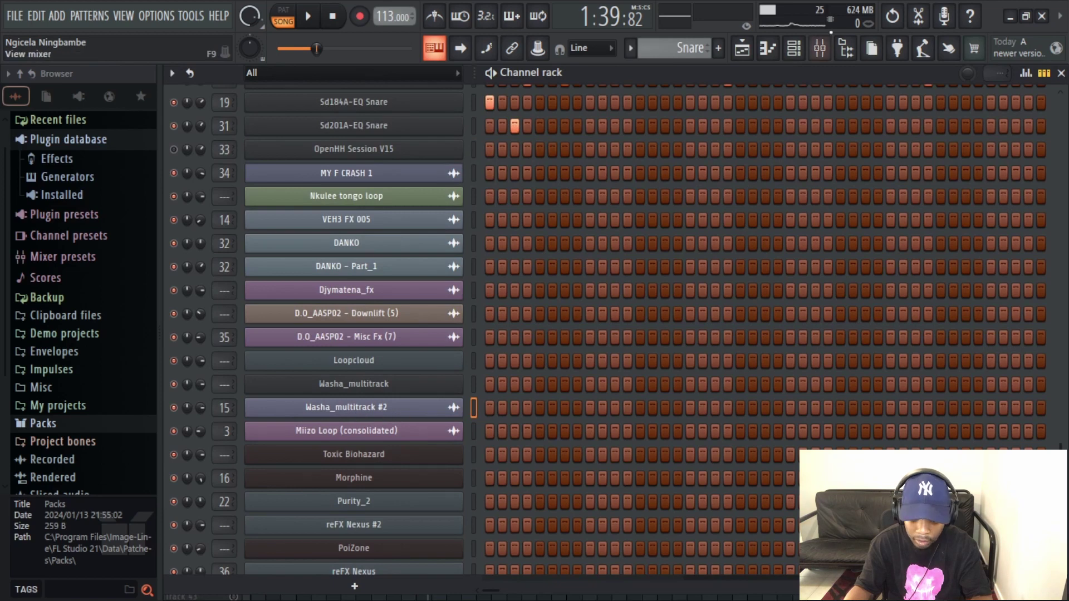
{"action": "left_click", "coordinate": [821, 49]}
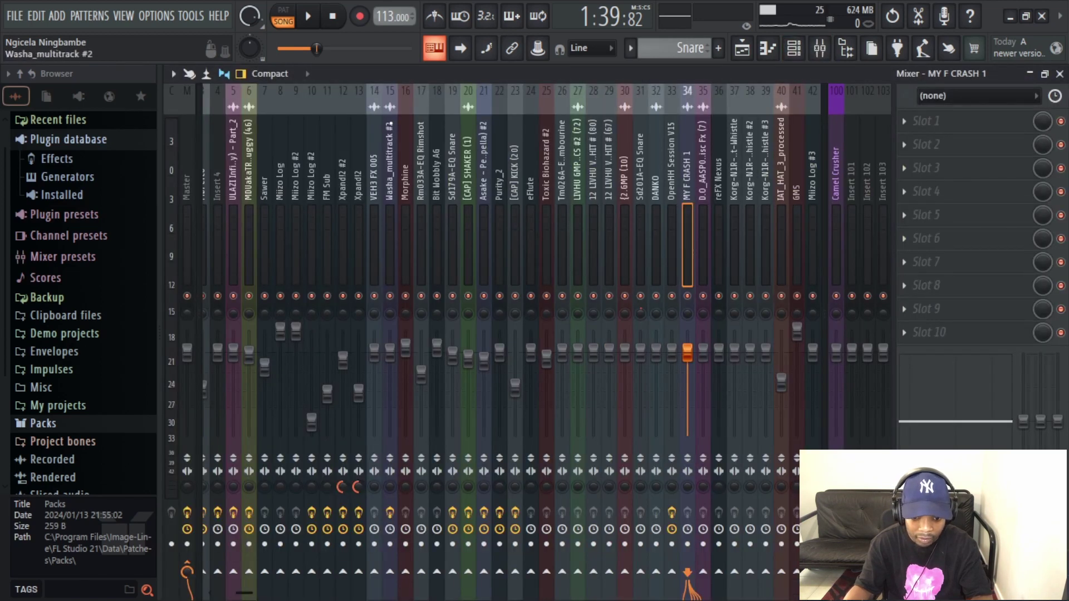
{"action": "left_click", "coordinate": [390, 245]}
{"action": "left_click", "coordinate": [946, 121]}
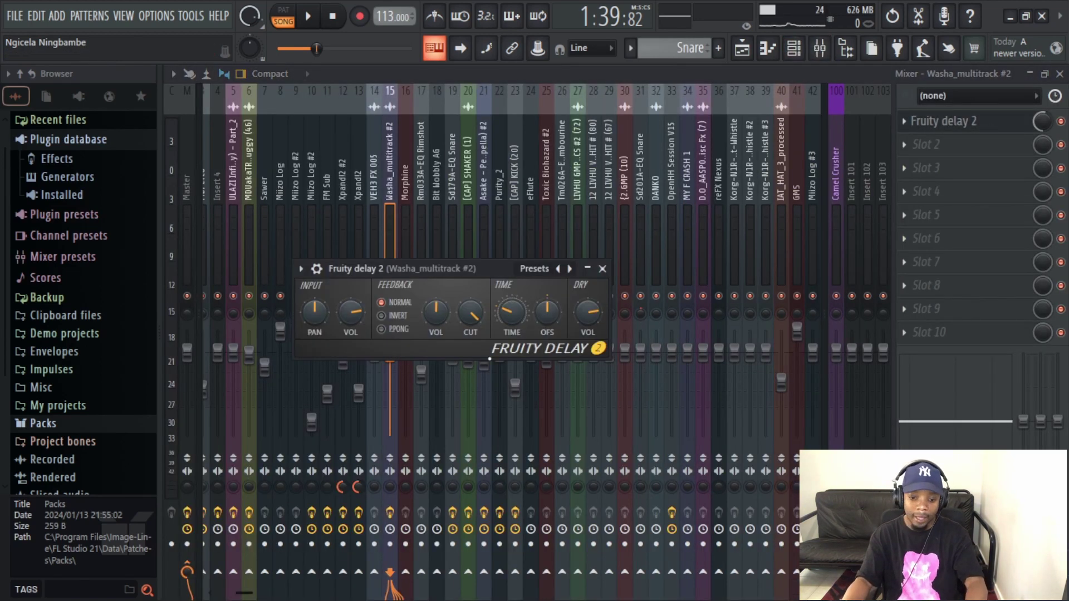
{"action": "left_click", "coordinate": [603, 268]}
Return to the playlist, play the unsoloed arrangement from about bar 48, and stop playback.
{"action": "left_click", "coordinate": [741, 49]}
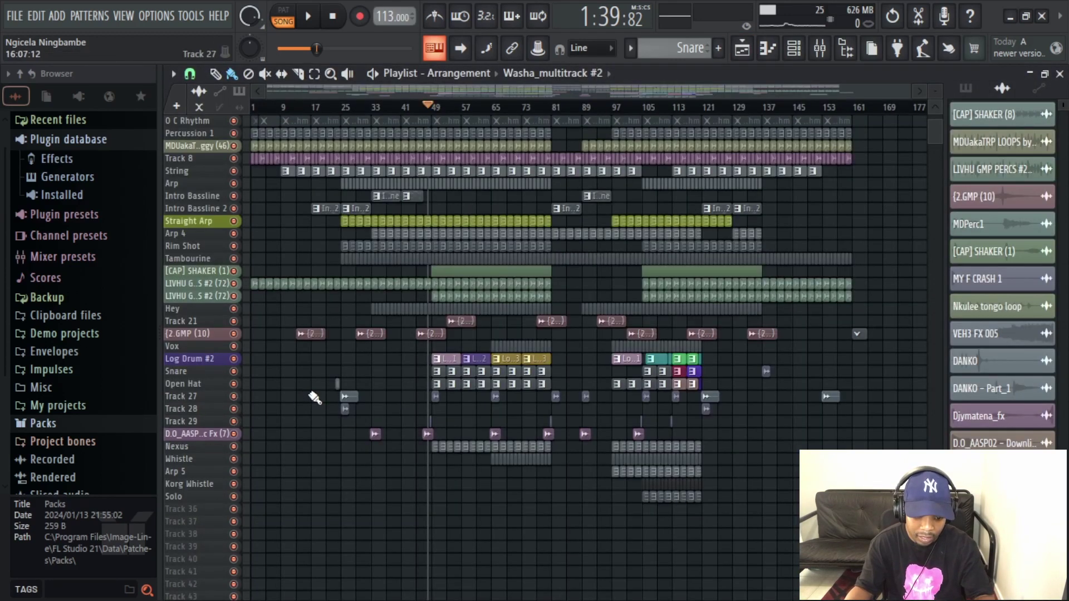
{"action": "key", "text": "space"}
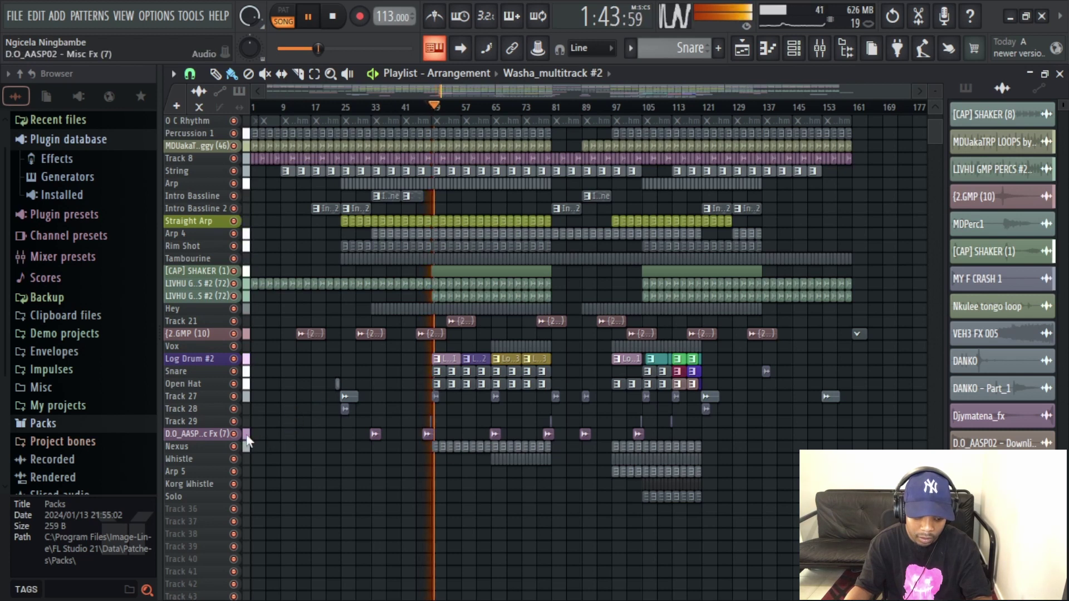
{"action": "key", "text": "space"}
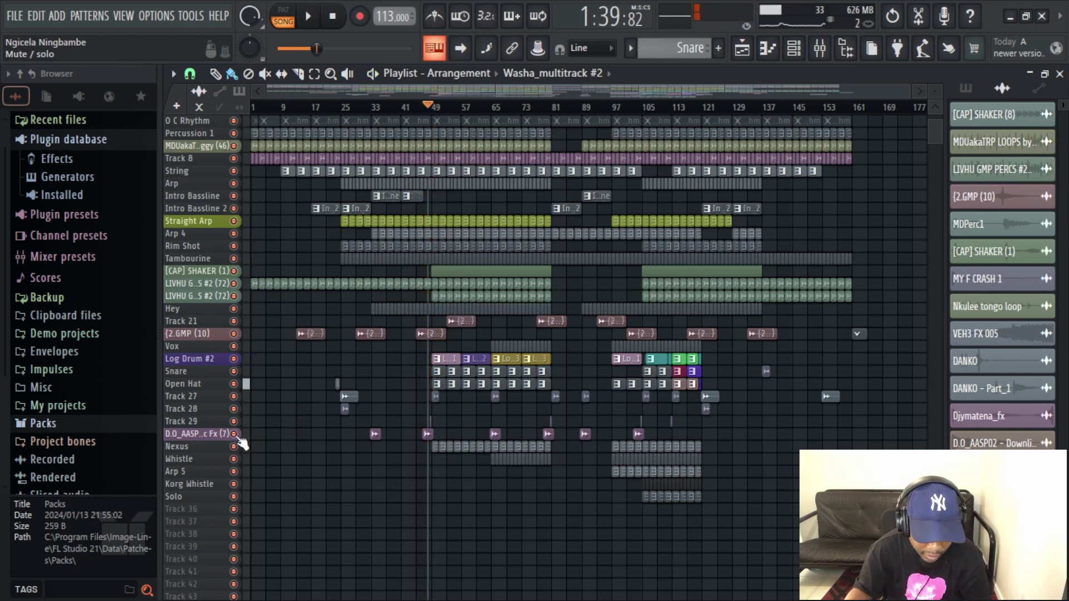
Solo the D.O_AASP02 - Misc Fx (7) track and play its first clip from about bar 32.
{"action": "right_click", "coordinate": [234, 434]}
{"action": "left_click", "coordinate": [376, 106]}
{"action": "key", "text": "space"}
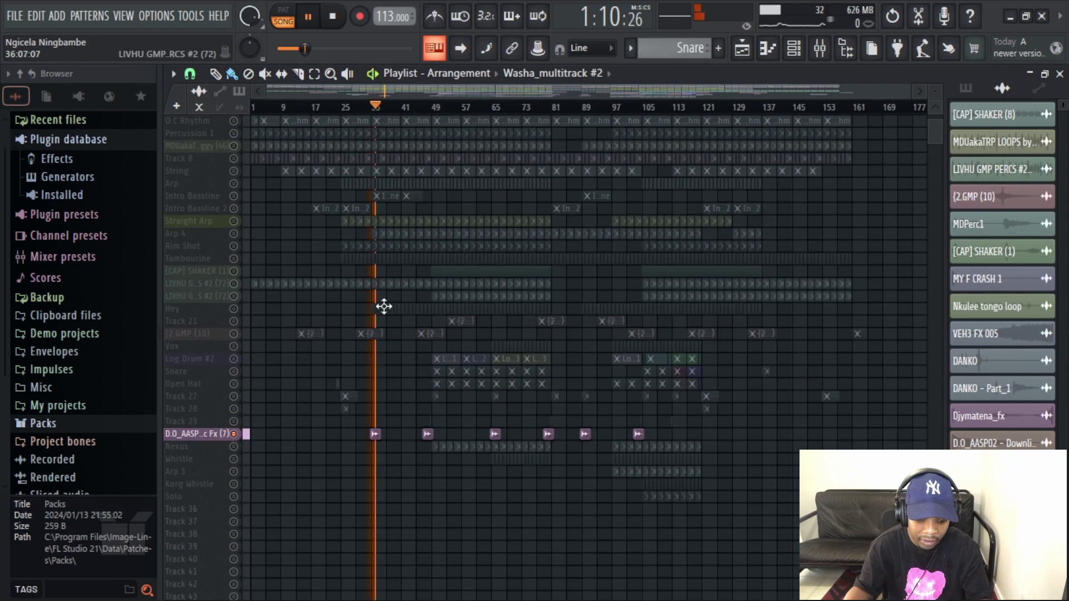
{"action": "key", "text": "space"}
{"action": "key", "text": "space"}
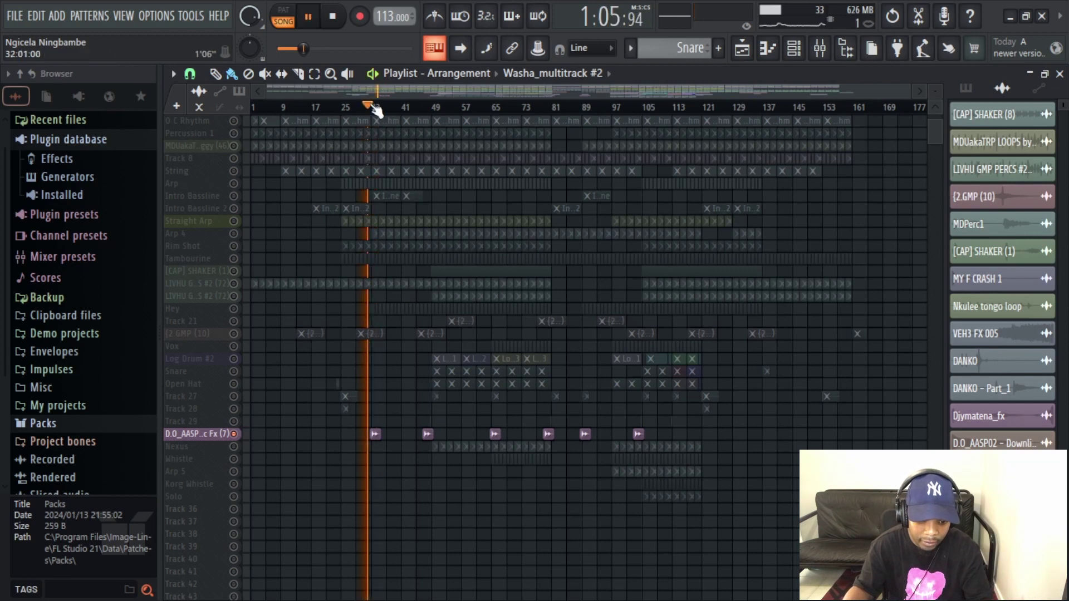
Inspect the D.O_AASP02 - Misc Fx (7) audio clip settings and its mixer effect slots, and stop playback.
{"action": "double_click", "coordinate": [374, 435]}
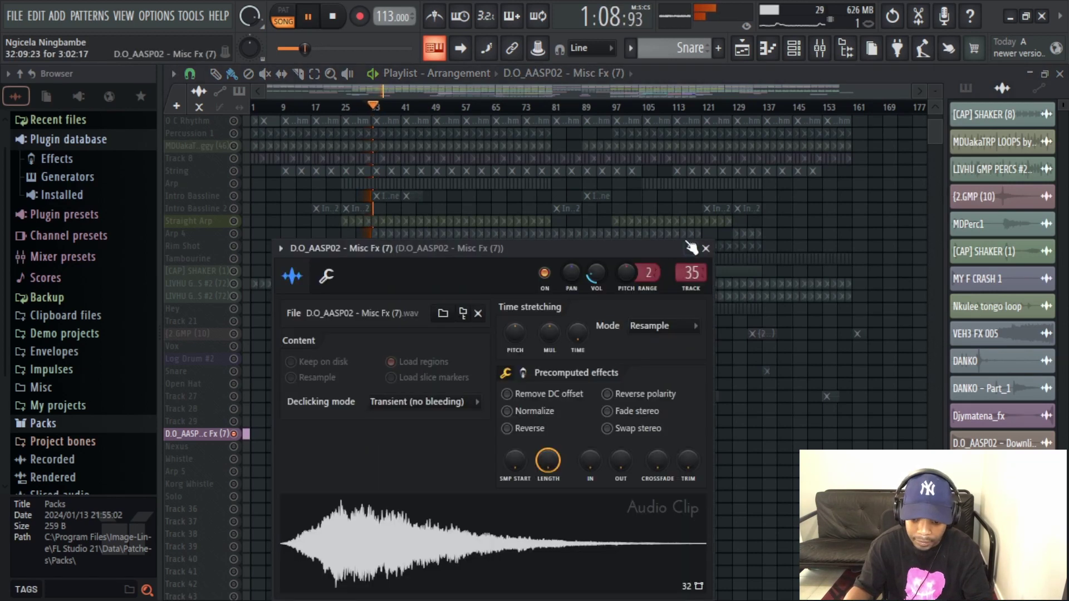
{"action": "left_click", "coordinate": [706, 248]}
{"action": "left_click", "coordinate": [820, 48]}
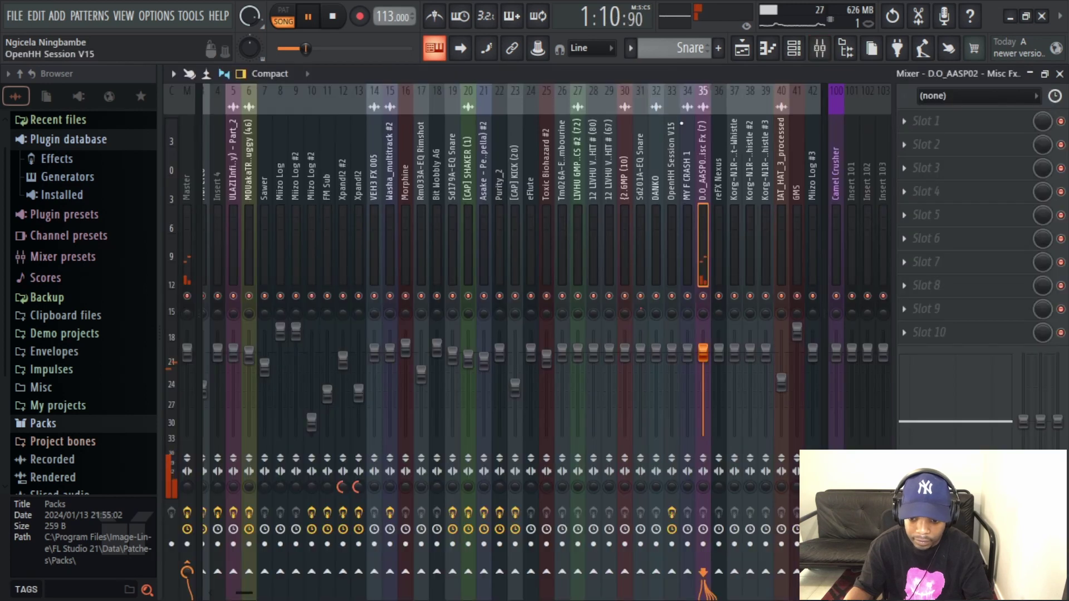
{"action": "key", "text": "F9"}
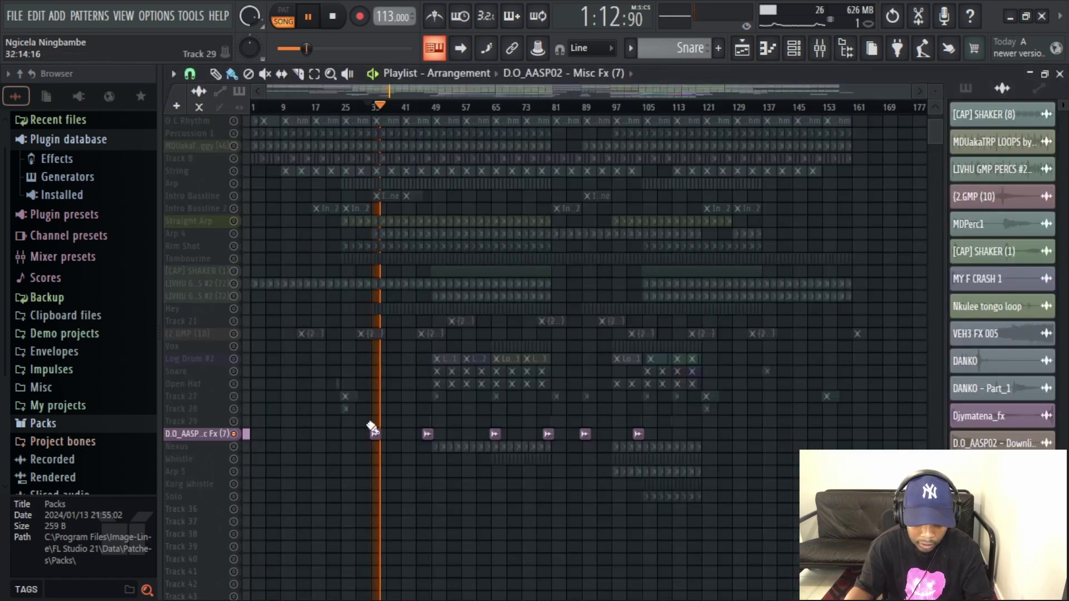
{"action": "key", "text": "space"}
Solo the Nexus track, play it from bar 49, and examine the Nexus pattern's notes in the channel rack.
{"action": "left_click", "coordinate": [434, 107]}
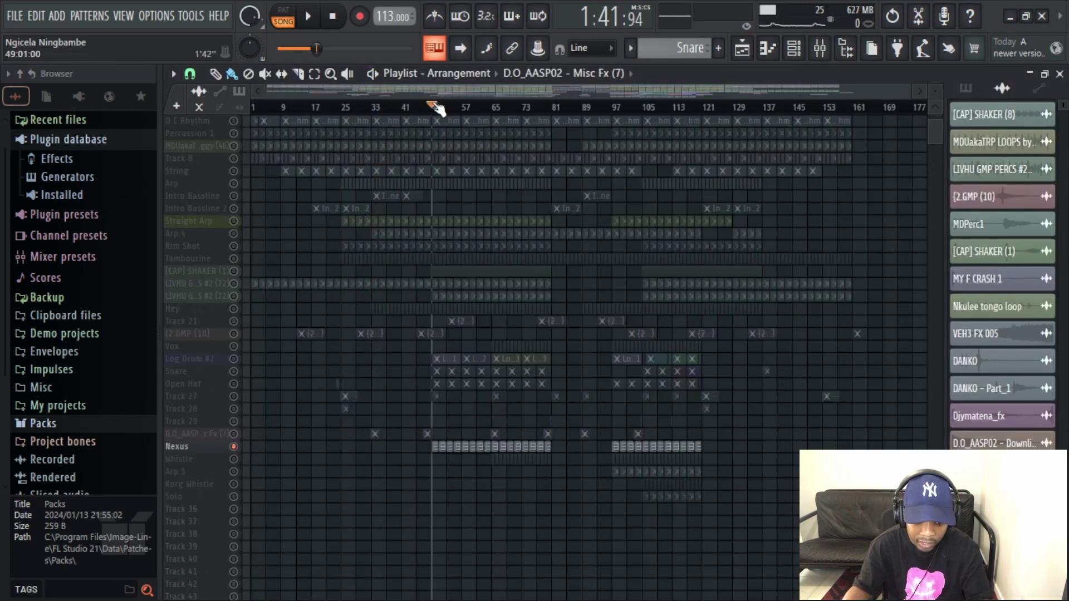
{"action": "key", "text": "space"}
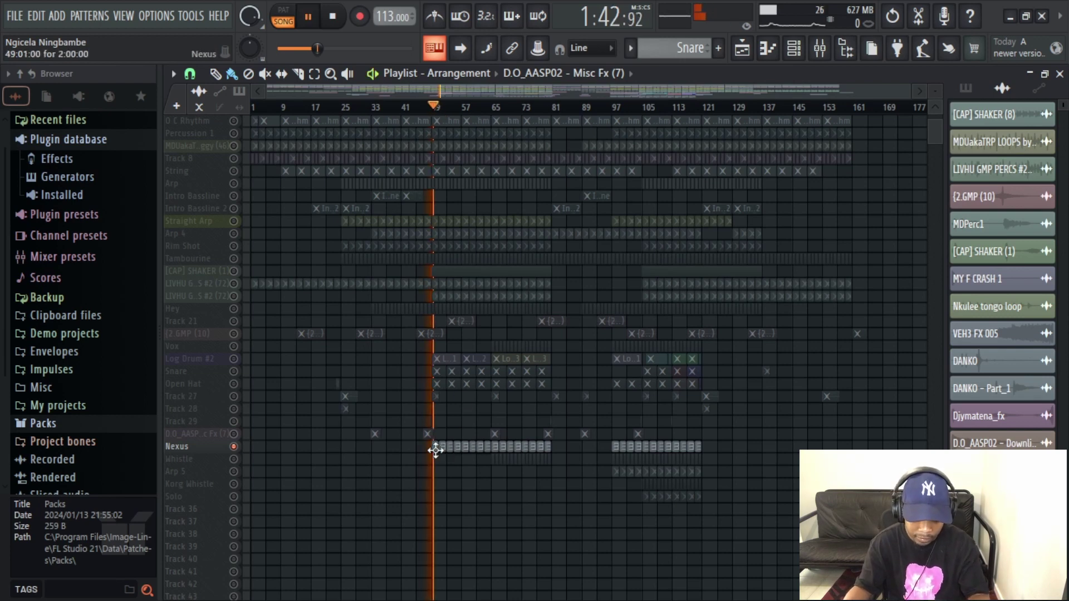
{"action": "left_click", "coordinate": [435, 450]}
{"action": "key", "text": "F6"}
{"action": "scroll", "coordinate": [445, 334], "scroll_direction": "down", "scroll_amount": 5}
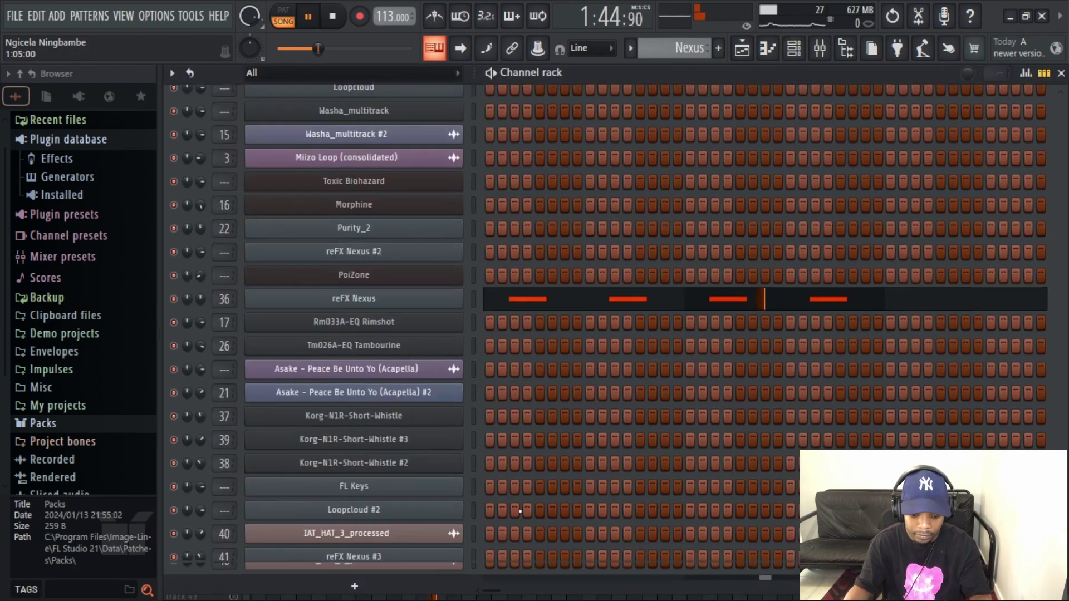
Inspect the preset loaded in the reFX Nexus channel's plugin and stop playback.
{"action": "left_click", "coordinate": [423, 298]}
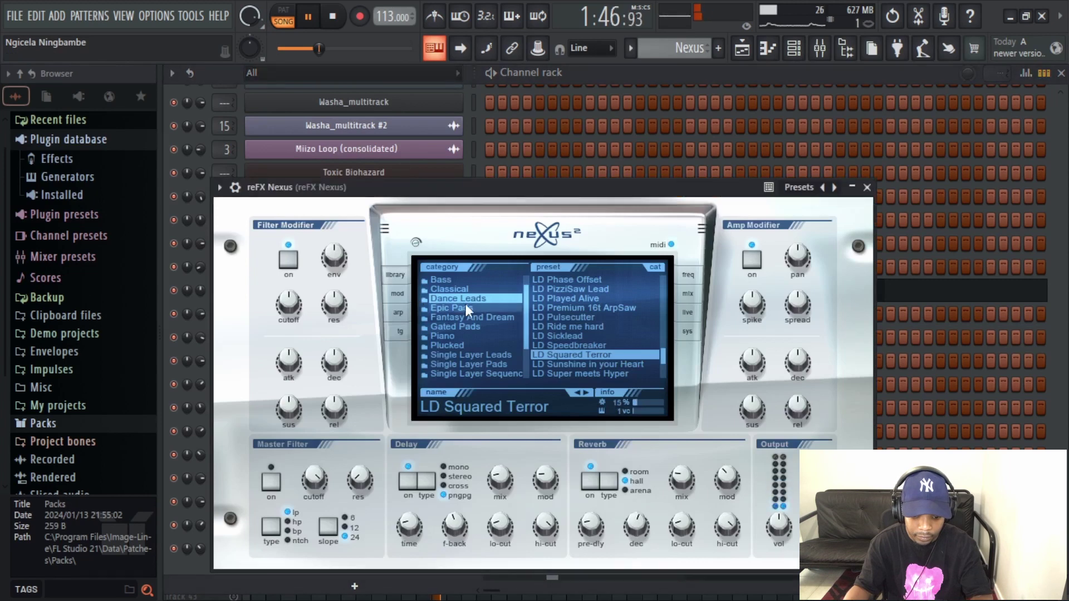
{"action": "key", "text": "space"}
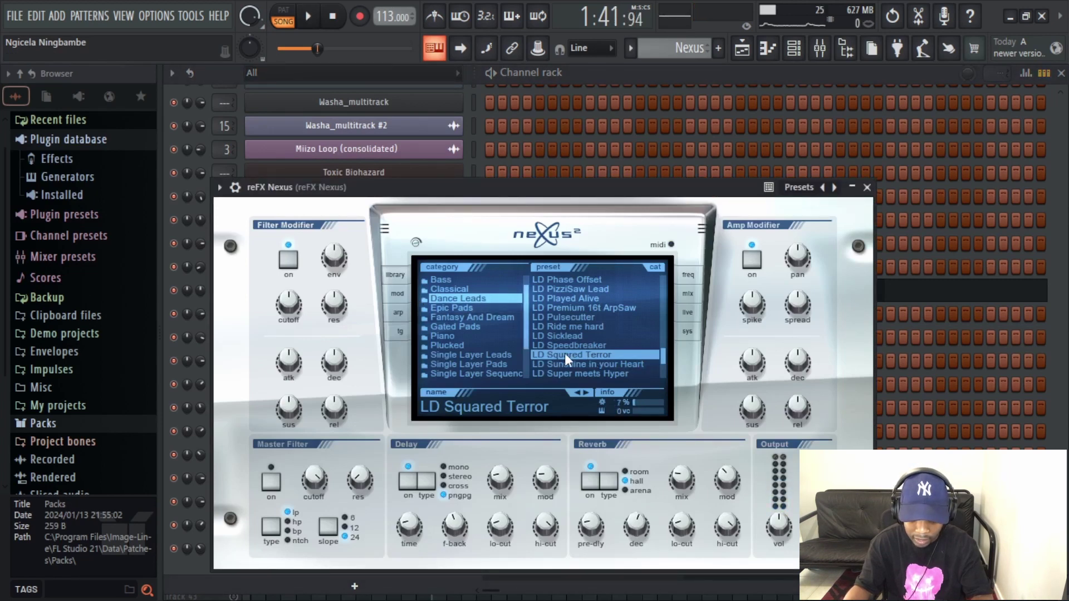
{"action": "left_click", "coordinate": [867, 188]}
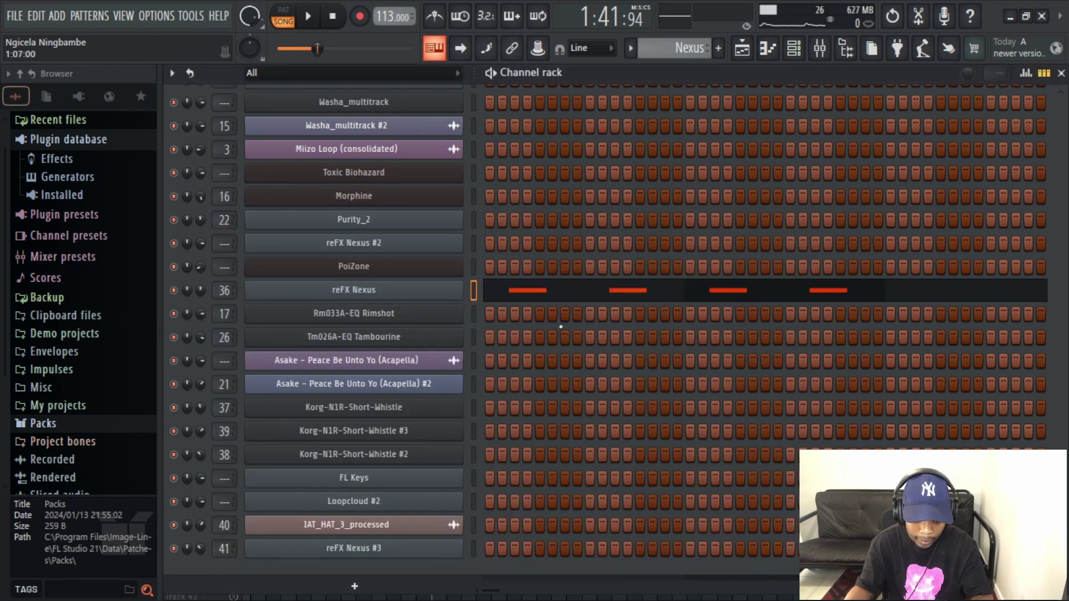
Check the reFX Nexus mixer track's effect slots and examine the plugin's built-in delay and reverb settings.
{"action": "left_click", "coordinate": [820, 48]}
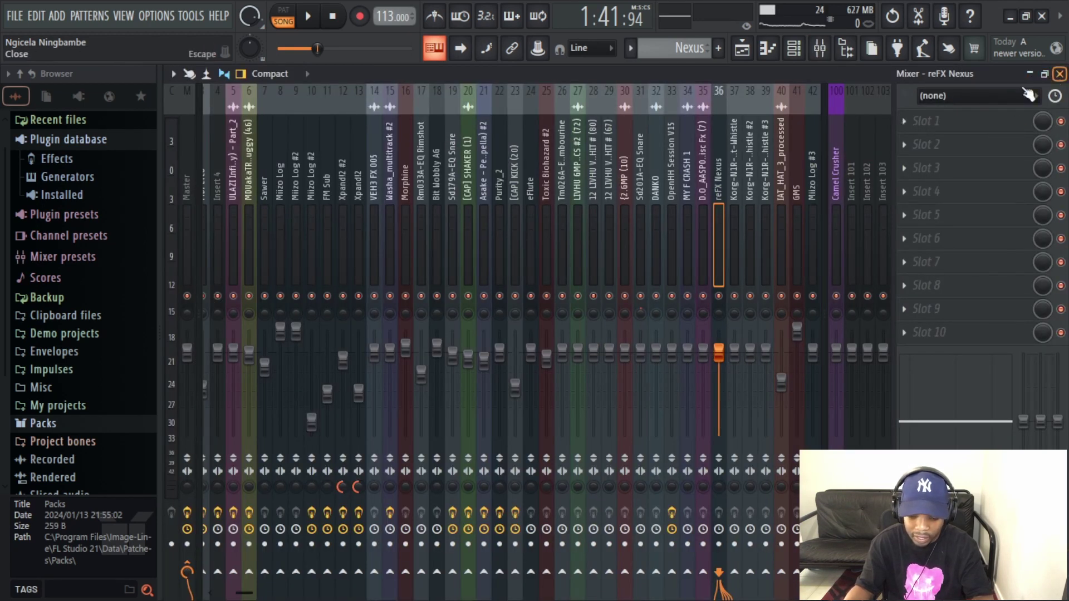
{"action": "left_click", "coordinate": [1059, 73]}
{"action": "left_click", "coordinate": [421, 294]}
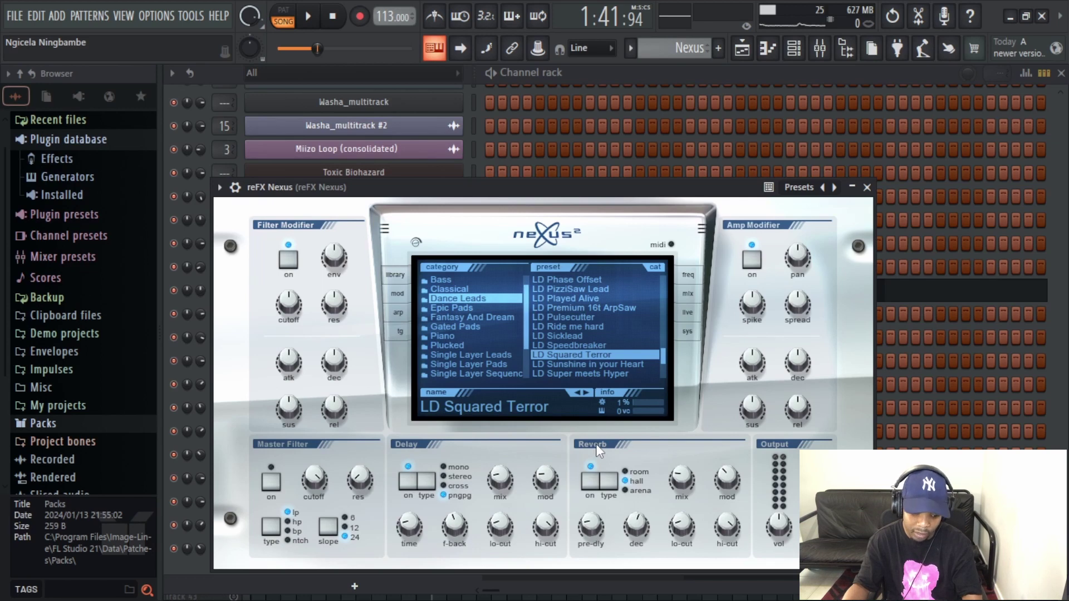
{"action": "left_click", "coordinate": [867, 189]}
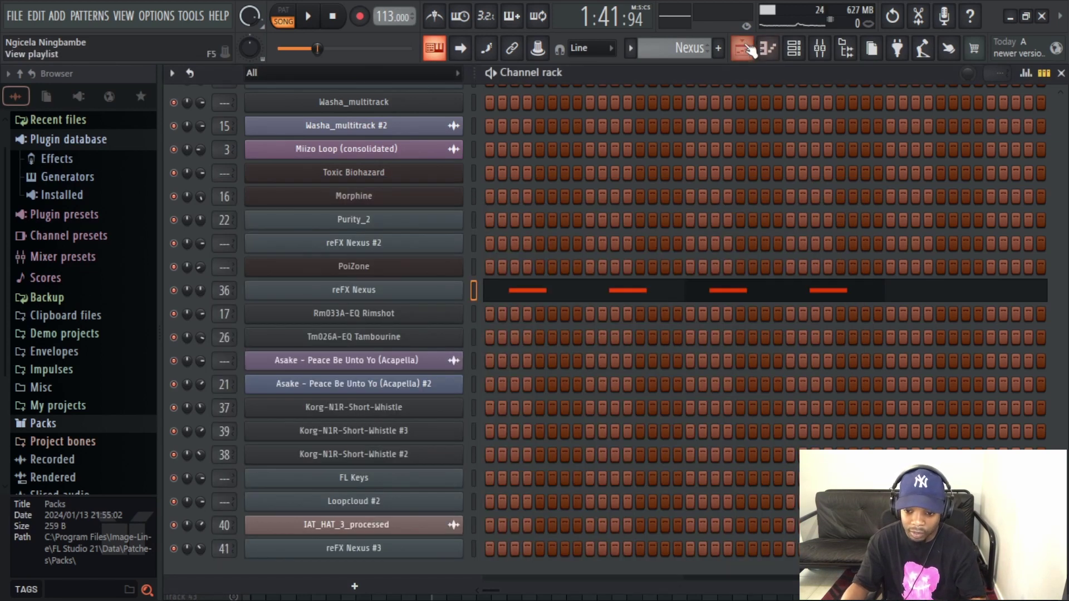
Solo the Whistle track in the playlist, play it from around bar 65, and stop playback.
{"action": "left_click", "coordinate": [742, 48]}
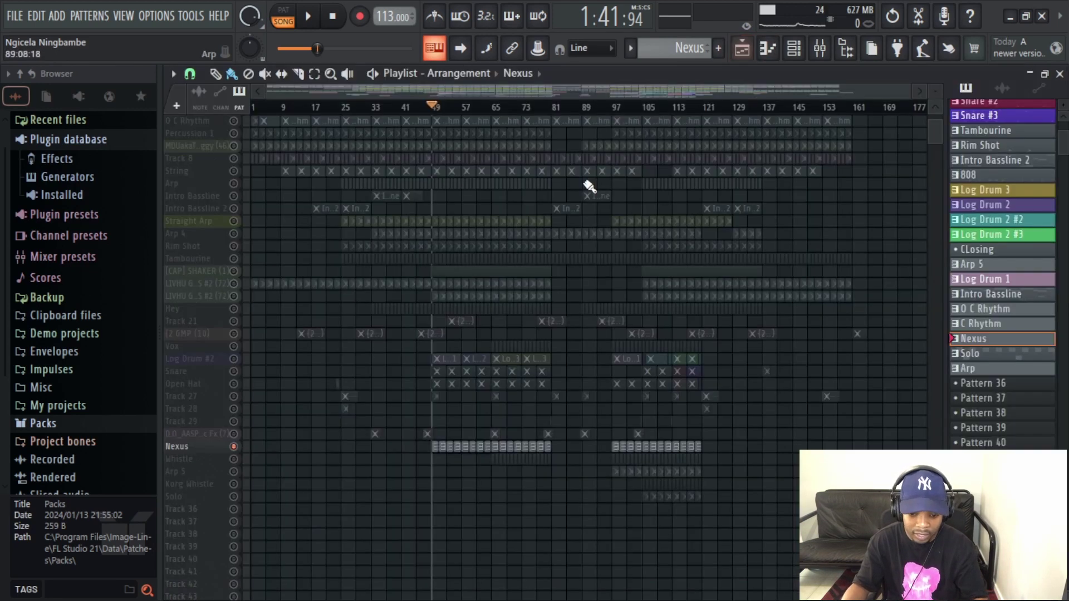
{"action": "right_click", "coordinate": [234, 460]}
{"action": "left_click", "coordinate": [500, 108]}
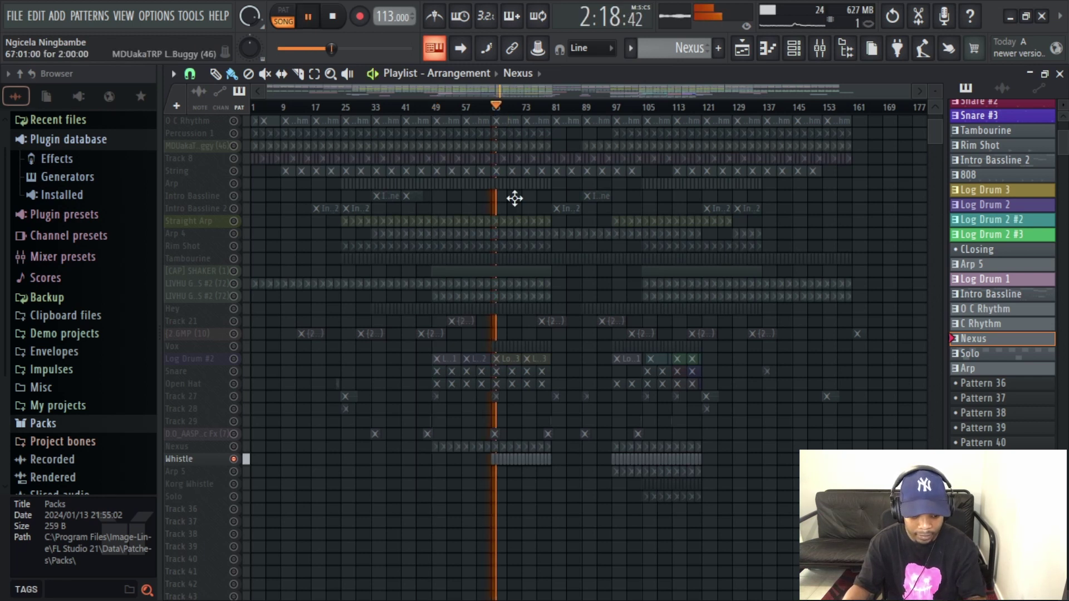
{"action": "key", "text": "space"}
Solo the Arp 5 track, listen to it from around bar 107, and view its pattern in the piano roll.
{"action": "right_click", "coordinate": [234, 472]}
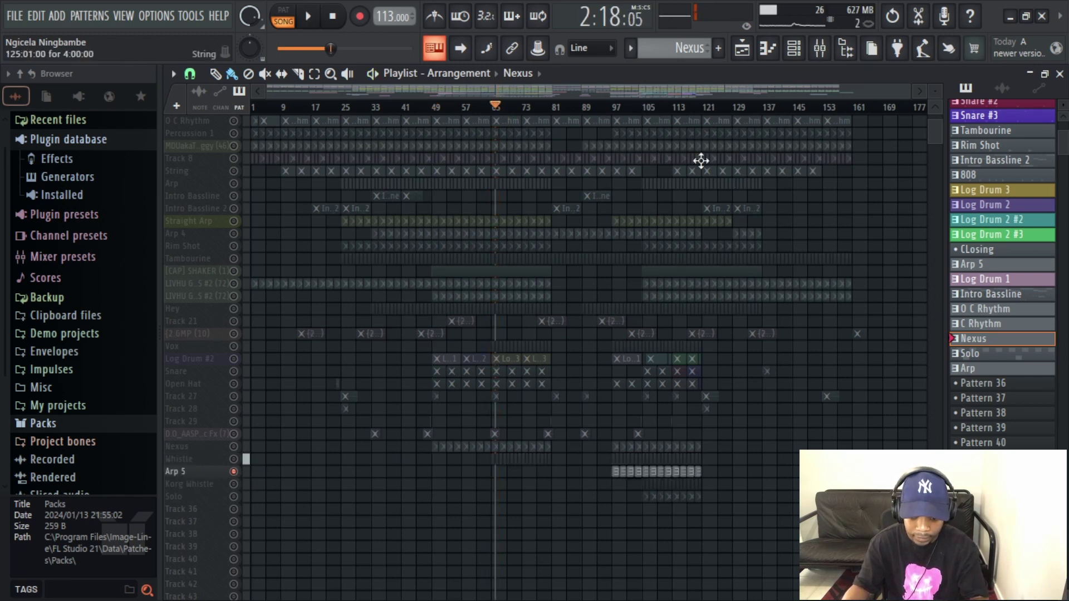
{"action": "left_click", "coordinate": [656, 107]}
{"action": "key", "text": "space"}
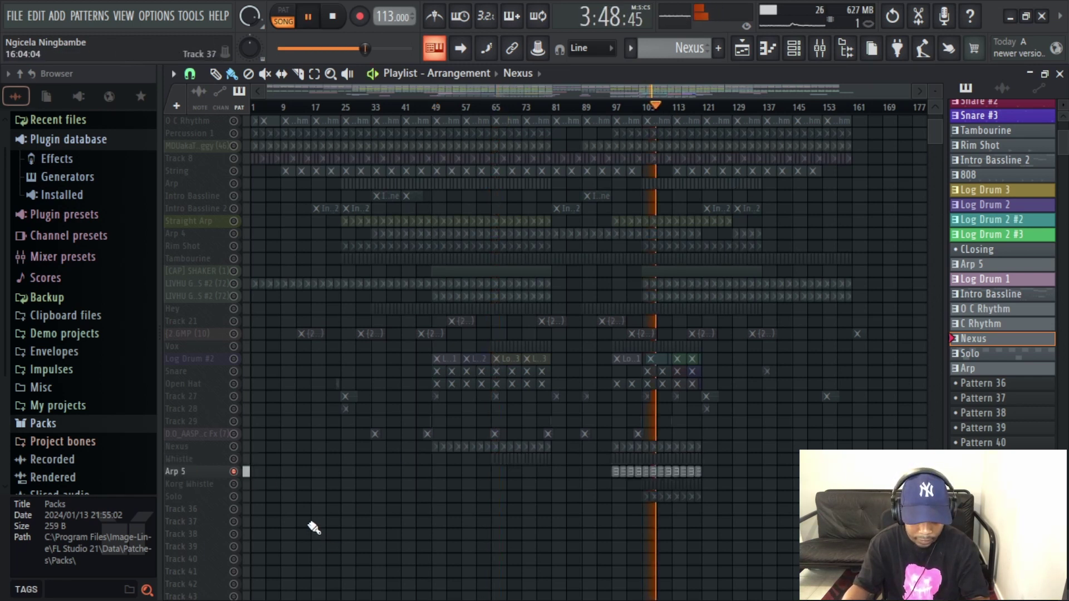
{"action": "key", "text": "space"}
{"action": "double_click", "coordinate": [669, 474]}
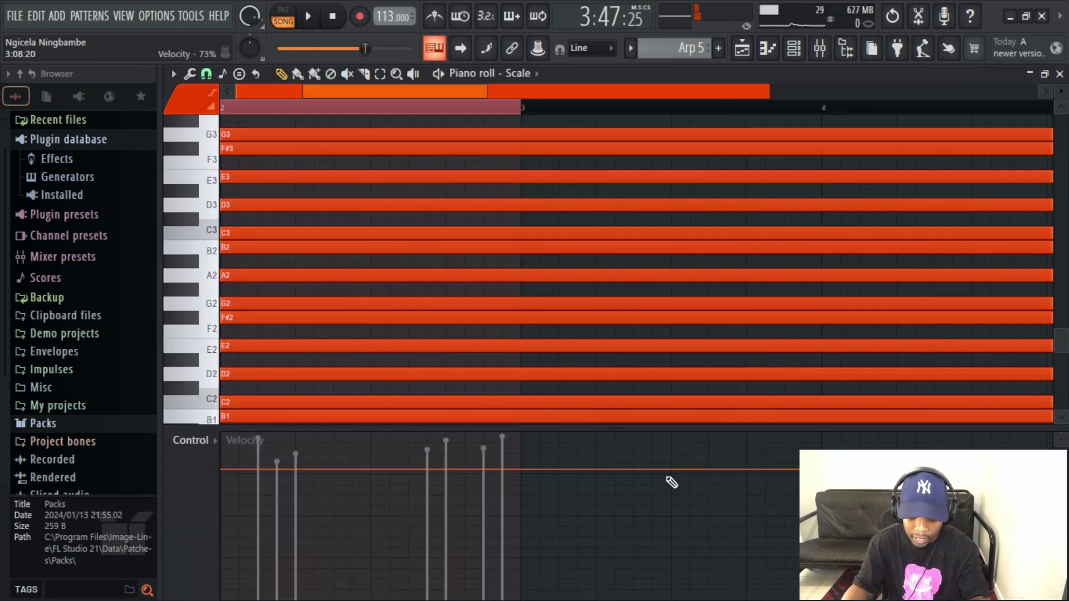
Inspect the preset loaded in the reFX Nexus channel that plays the Arp 5 pattern.
{"action": "key", "text": "F6"}
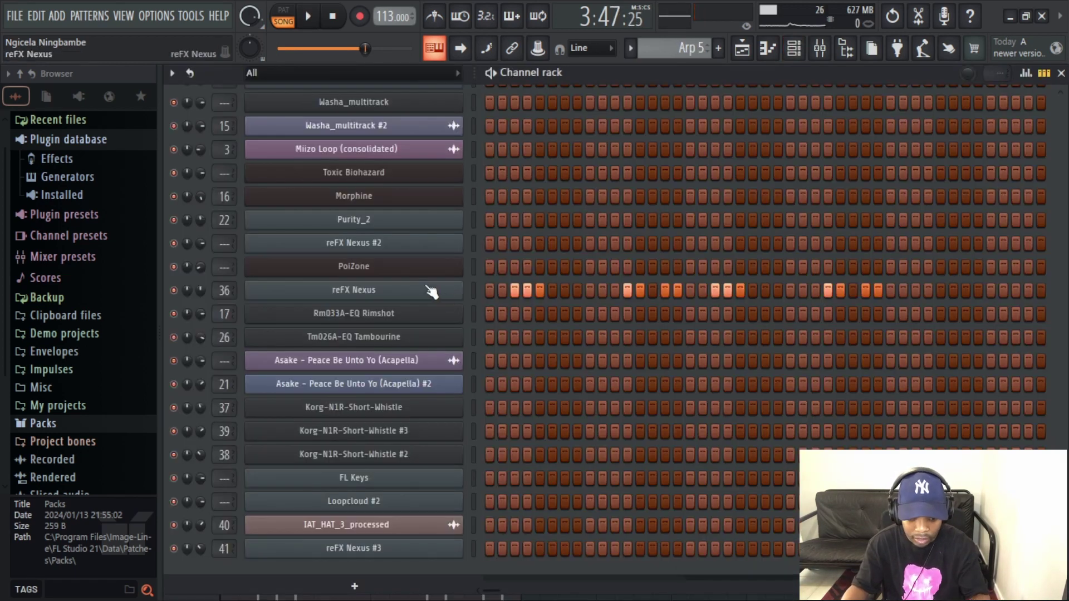
{"action": "left_click", "coordinate": [406, 292]}
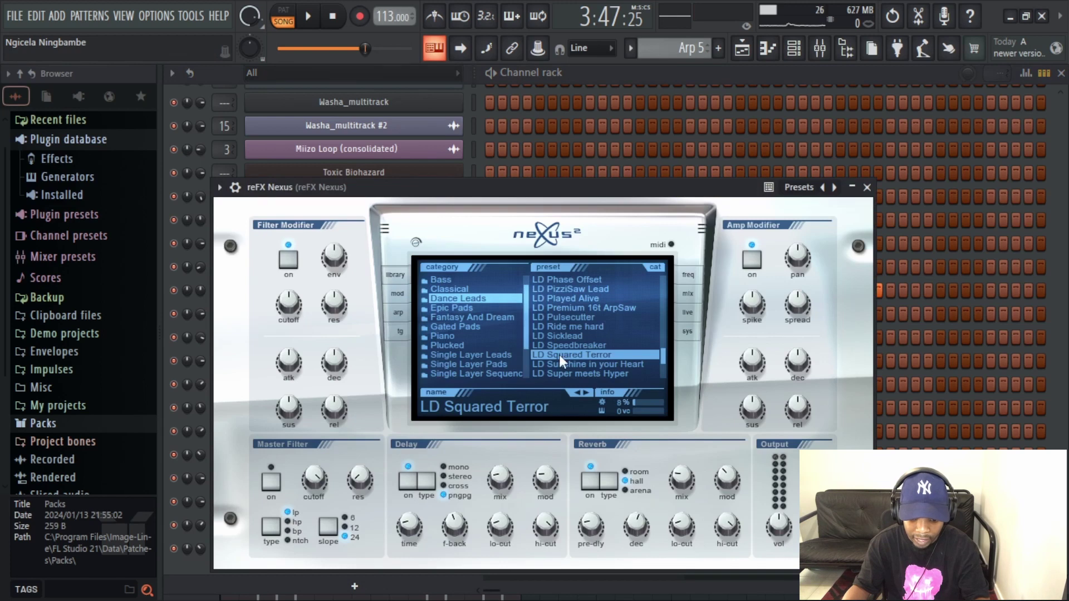
{"action": "left_click", "coordinate": [867, 187]}
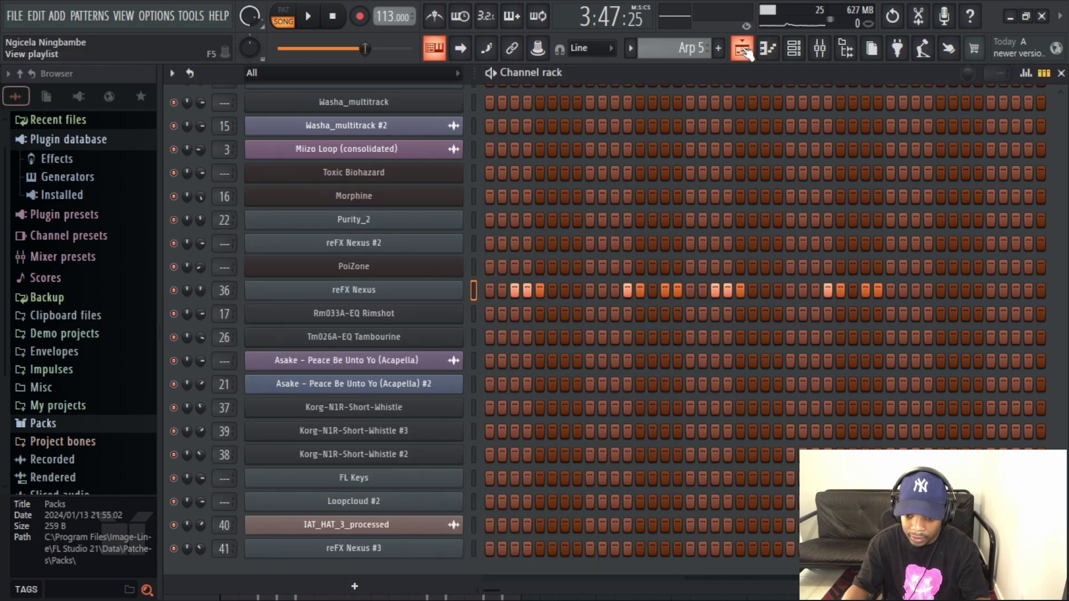
Solo the Korg Whistle and Solo tracks in turn in the playlist, and unmute all tracks again.
{"action": "key", "text": "F6"}
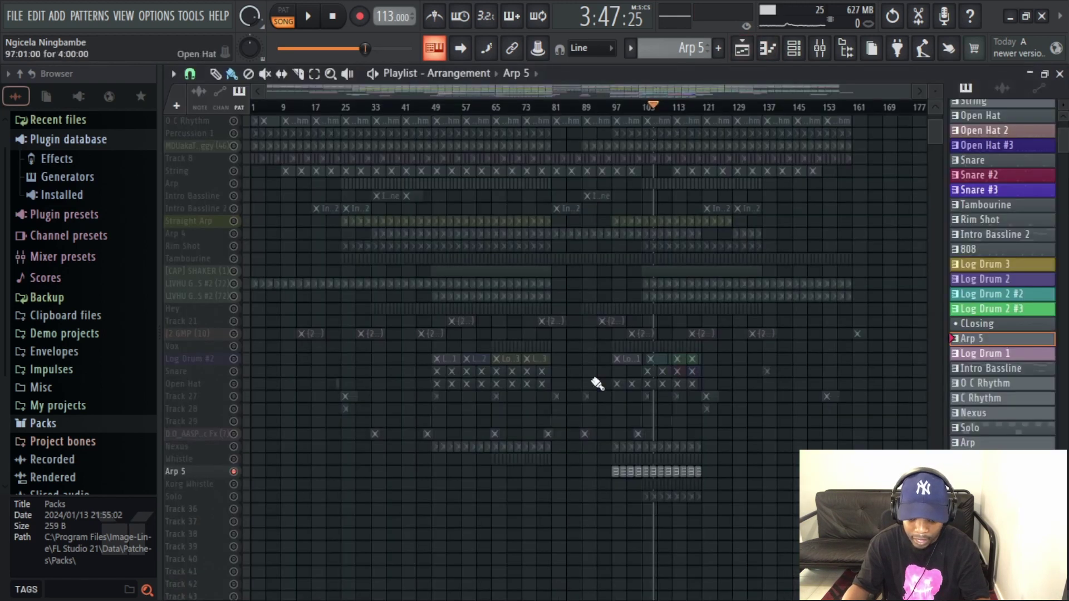
{"action": "right_click", "coordinate": [235, 484]}
{"action": "right_click", "coordinate": [234, 497]}
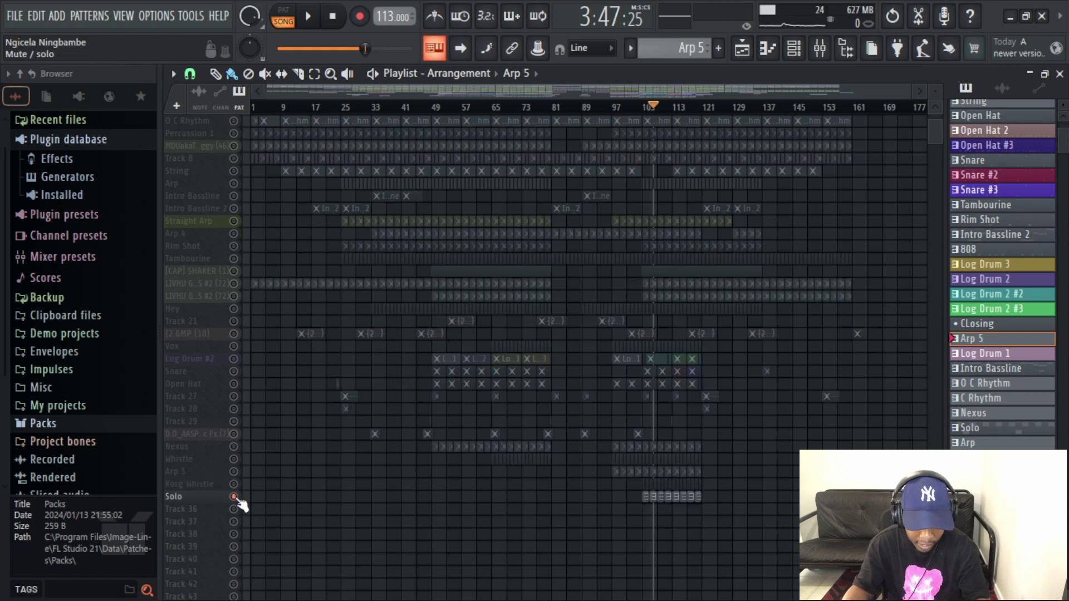
{"action": "right_click", "coordinate": [234, 497]}
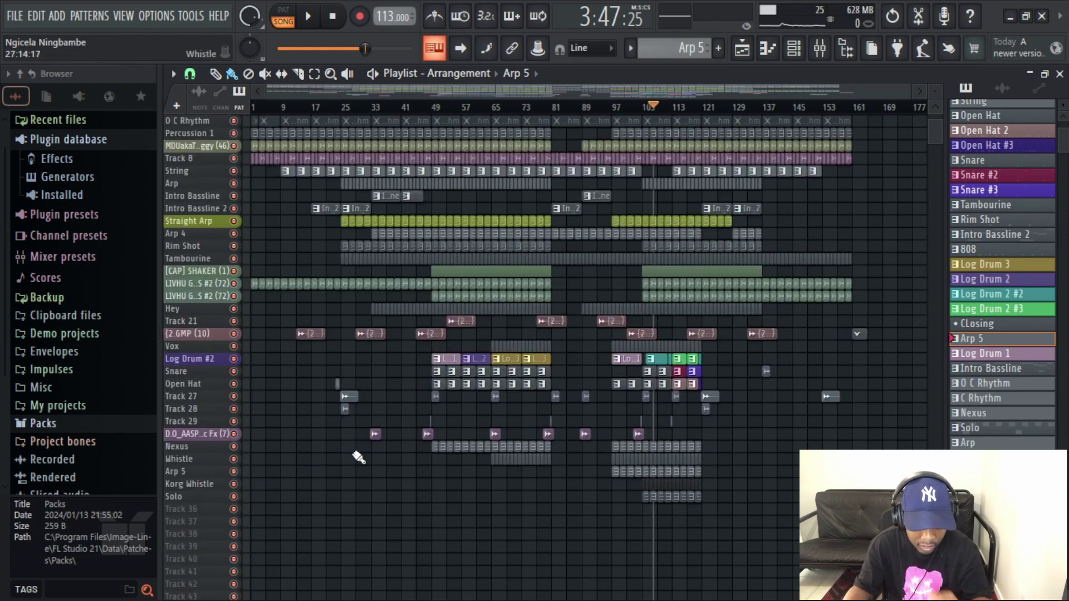
Play the arrangement from bar 25, solo the Arp track with its pattern selected, and stop playback.
{"action": "left_click_drag", "start_coordinate": [361, 107], "coordinate": [341, 106]}
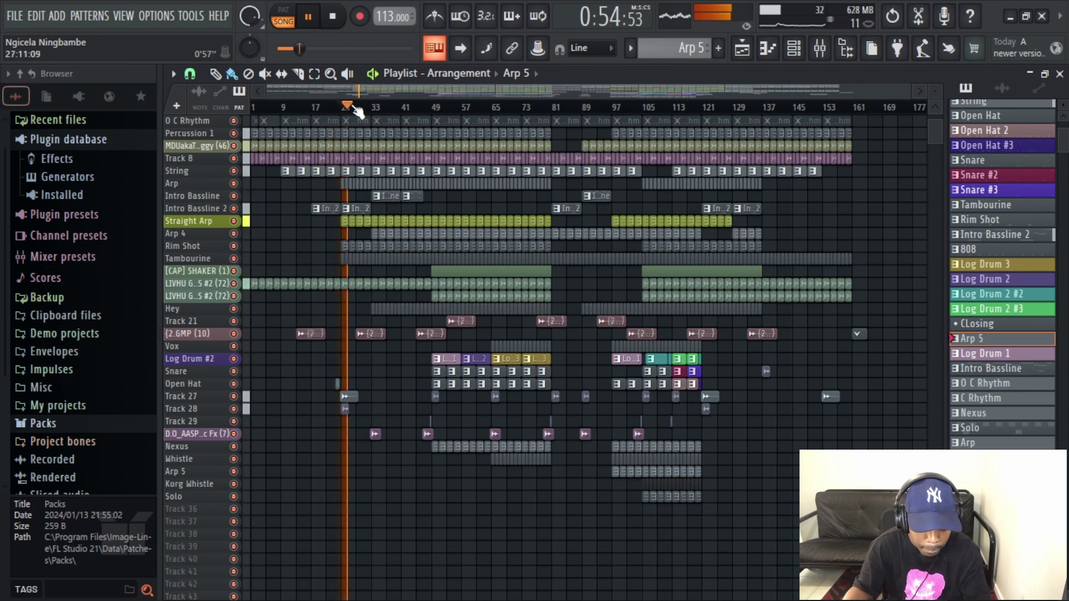
{"action": "right_click", "coordinate": [233, 183]}
{"action": "left_click", "coordinate": [357, 188]}
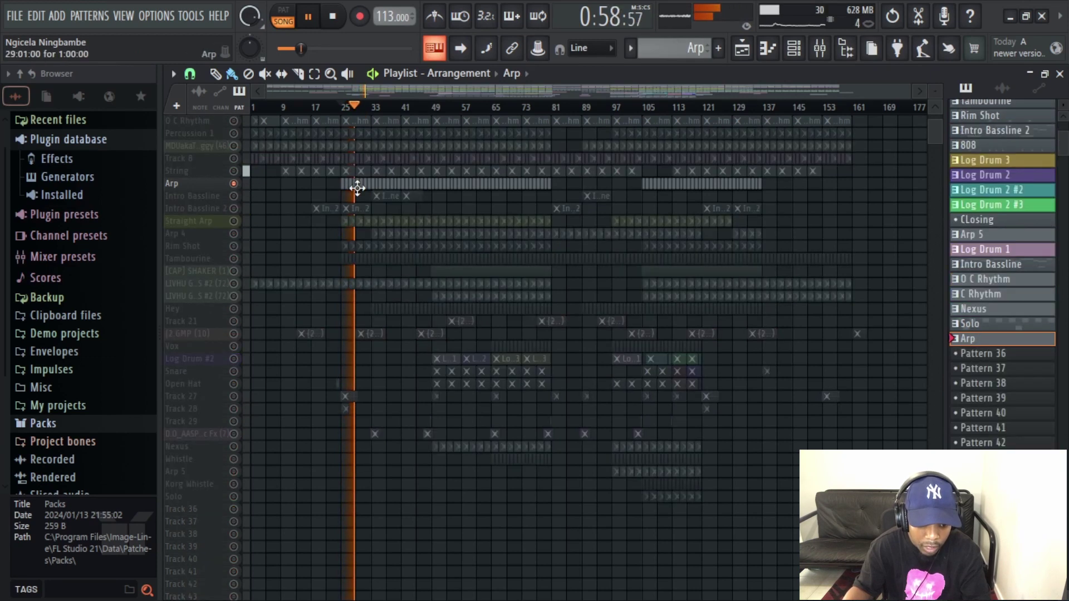
{"action": "key", "text": "space"}
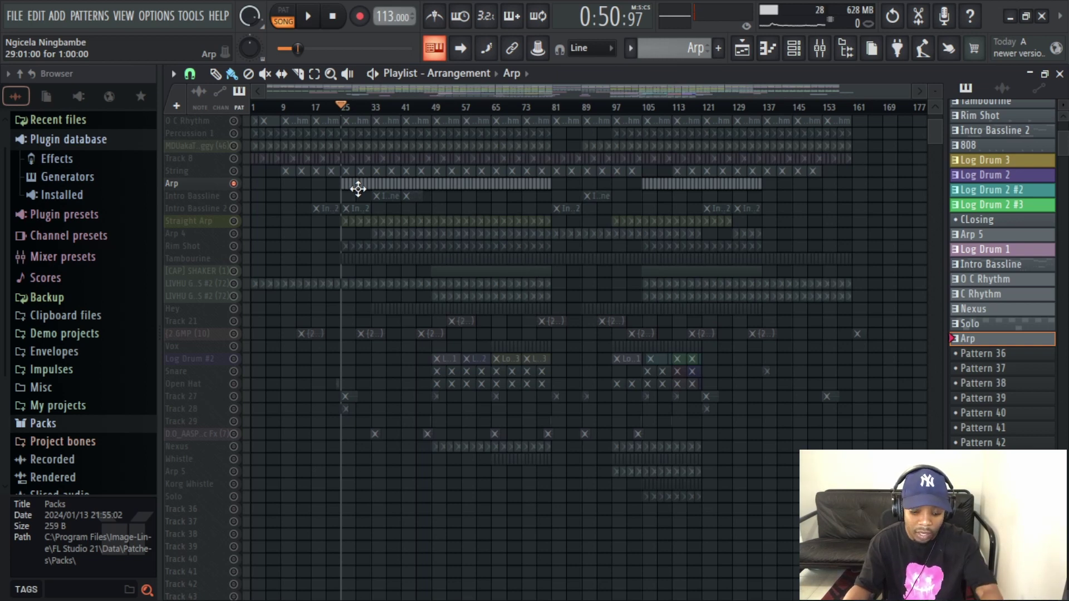
Find the Arp pattern's notes in the channel rack and inspect the patch loaded in the Xpand!2 #2 channel.
{"action": "key", "text": "F6"}
{"action": "scroll", "coordinate": [382, 179], "scroll_direction": "up", "scroll_amount": 5}
{"action": "scroll", "coordinate": [413, 373], "scroll_direction": "up", "scroll_amount": 5}
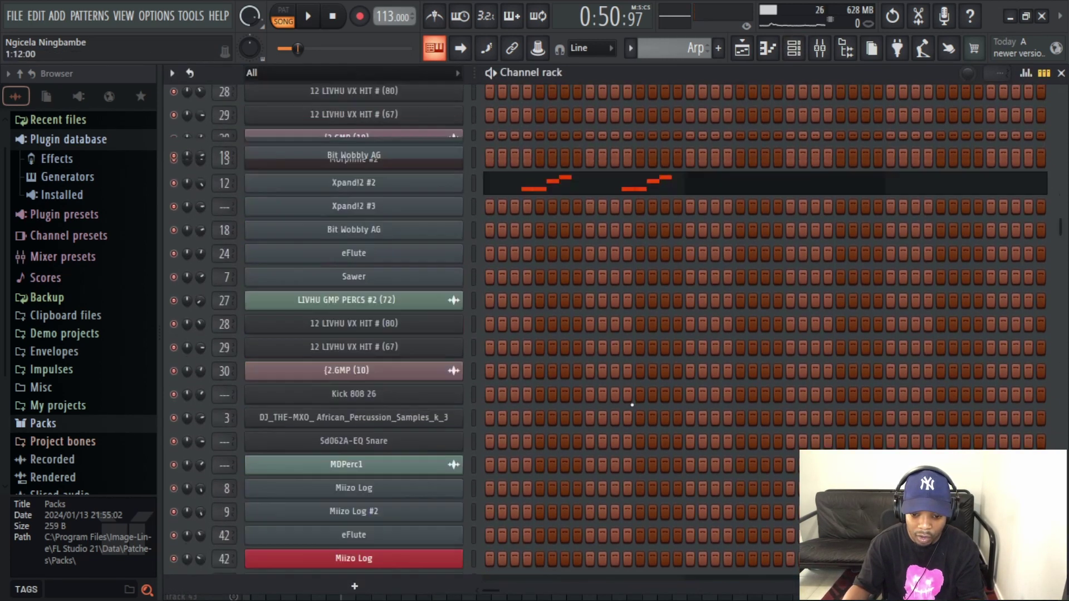
{"action": "scroll", "coordinate": [413, 374], "scroll_direction": "down", "scroll_amount": 4}
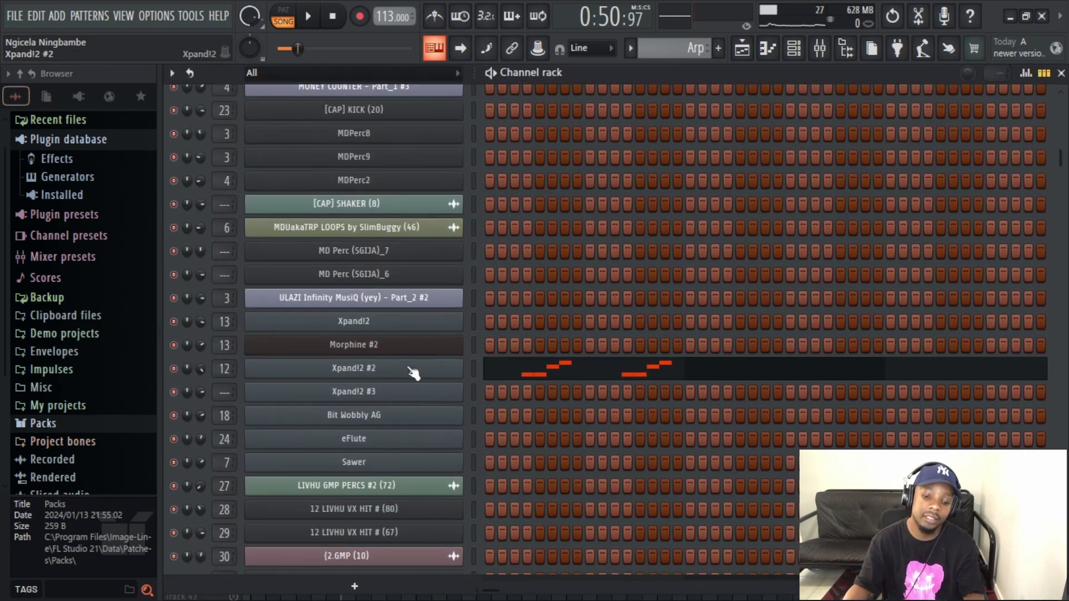
{"action": "left_click", "coordinate": [423, 370]}
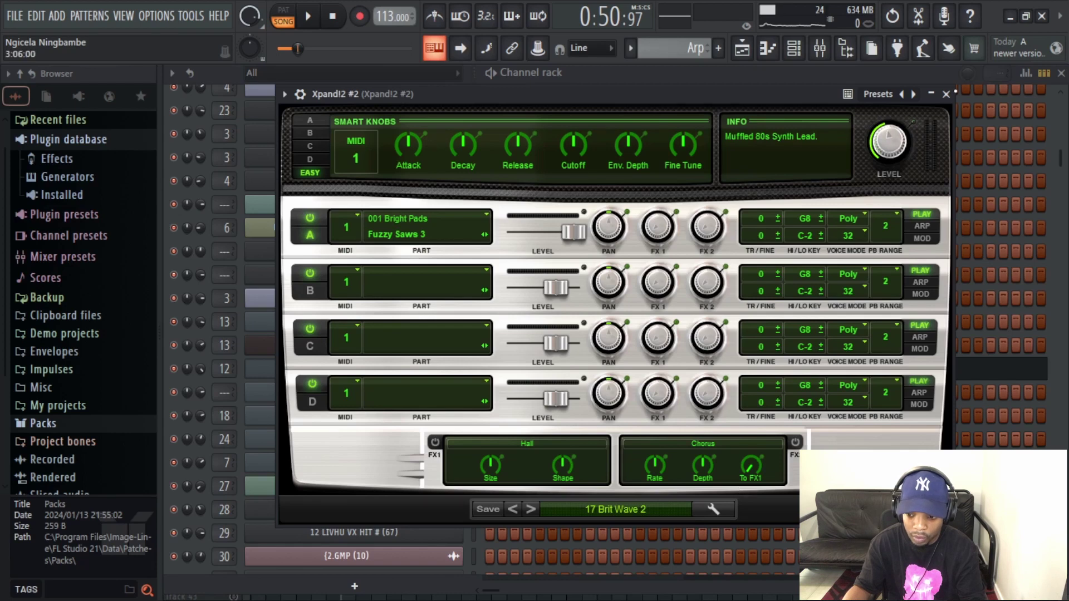
{"action": "left_click", "coordinate": [946, 94]}
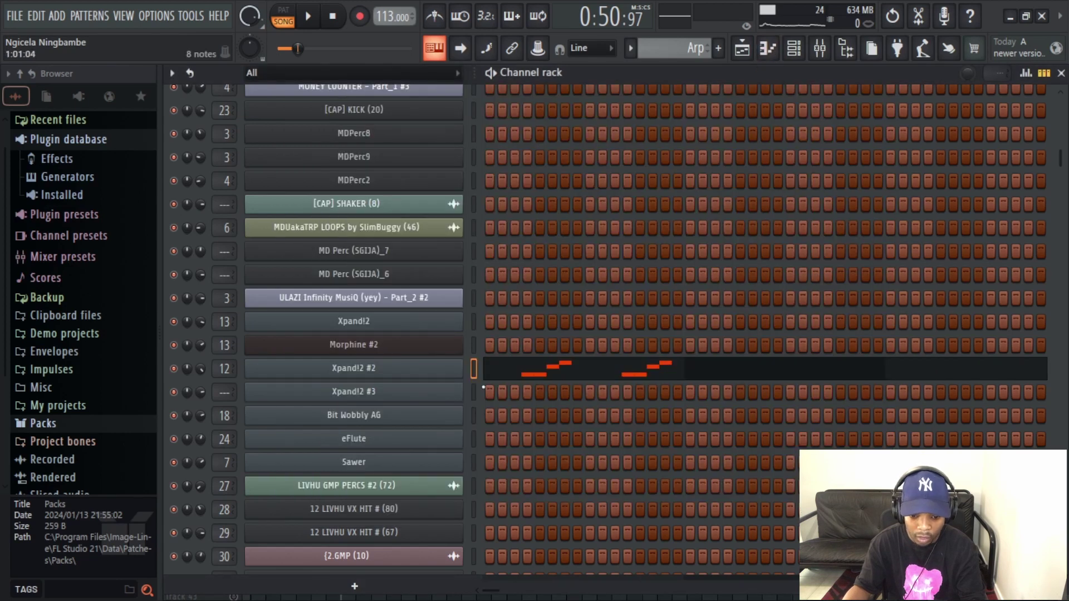
Examine the Fruity Reeverb 2 and Fruity parametric EQ 2 settings on the Xpand!2 #2 mixer track.
{"action": "left_click", "coordinate": [831, 49]}
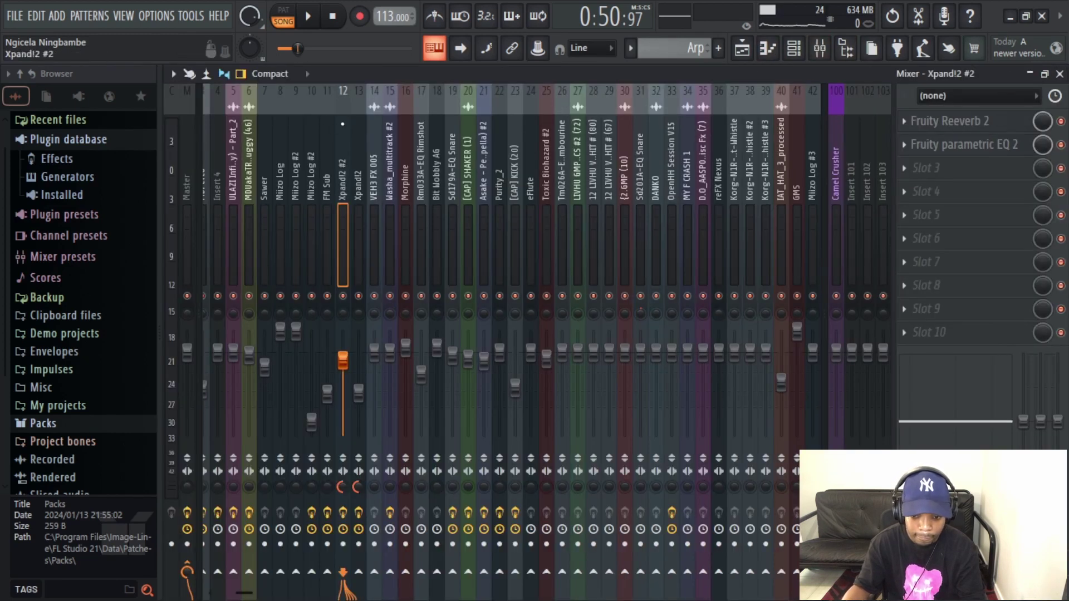
{"action": "left_click", "coordinate": [1001, 131]}
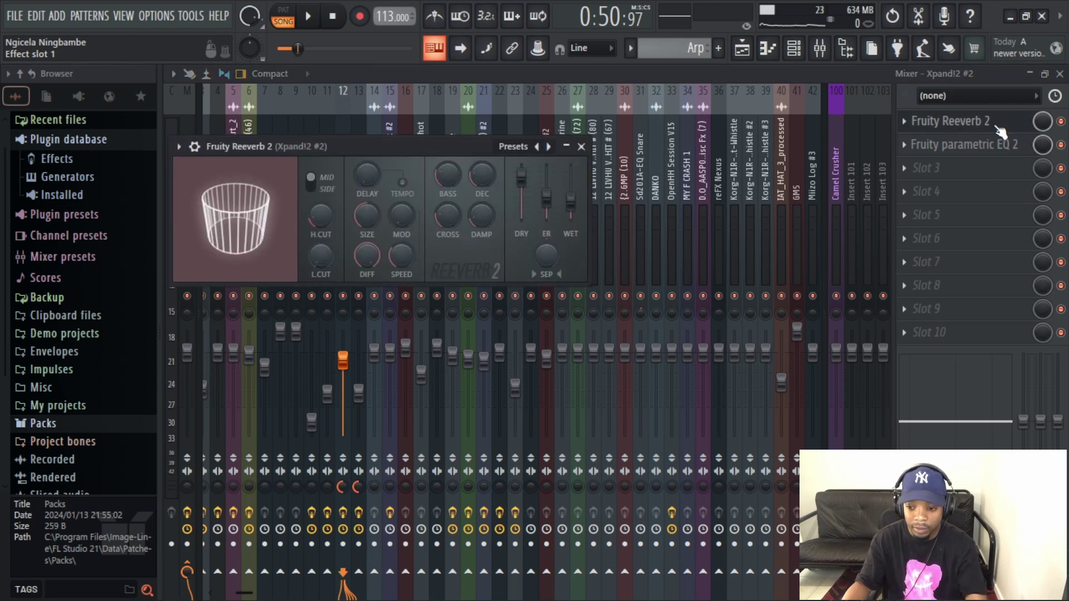
{"action": "left_click", "coordinate": [1004, 144]}
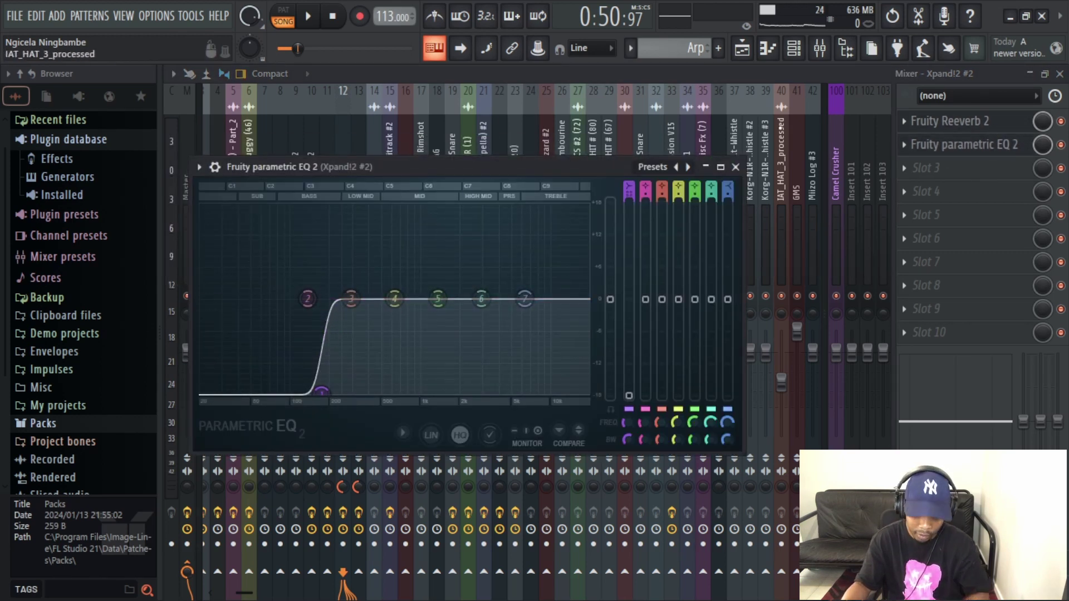
{"action": "left_click", "coordinate": [733, 167]}
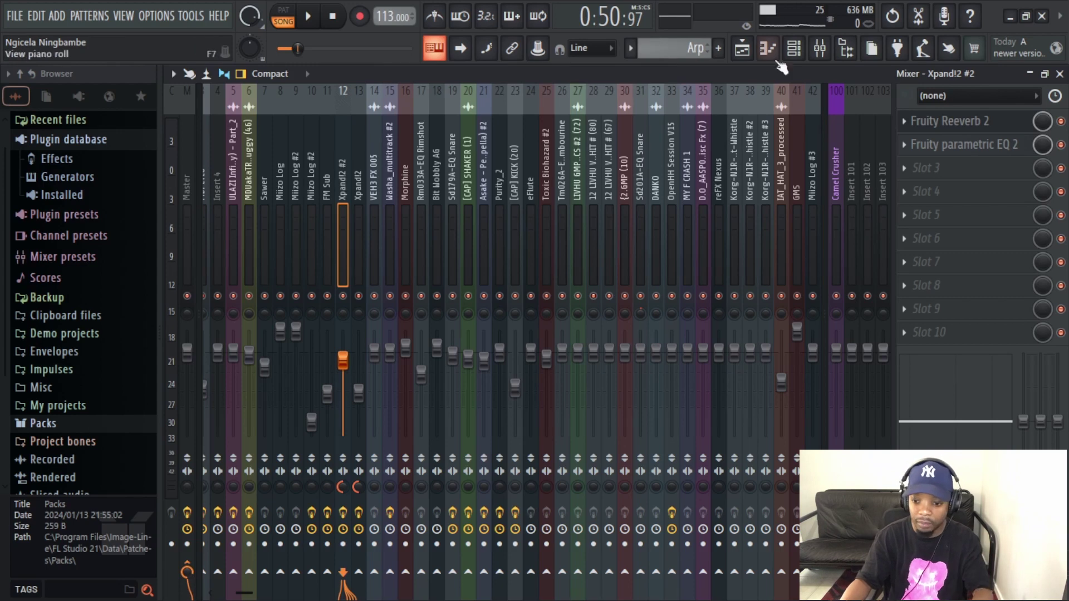
Briefly solo Straight Arp, unmute all playlist tracks, and listen to the full arrangement from bar 33.
{"action": "left_click", "coordinate": [741, 49]}
{"action": "left_click", "coordinate": [234, 222]}
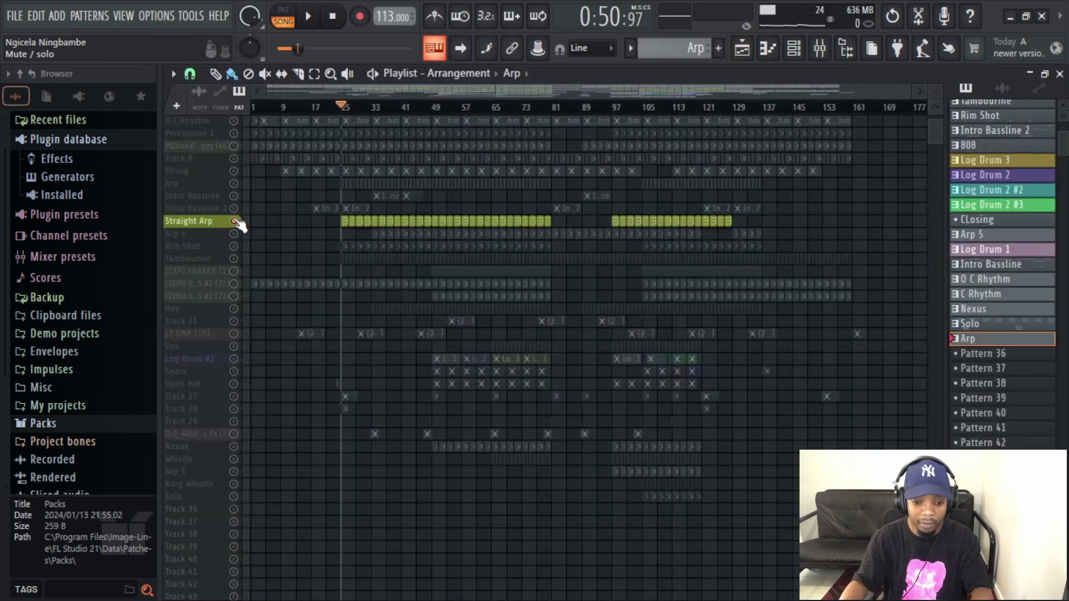
{"action": "right_click", "coordinate": [235, 222]}
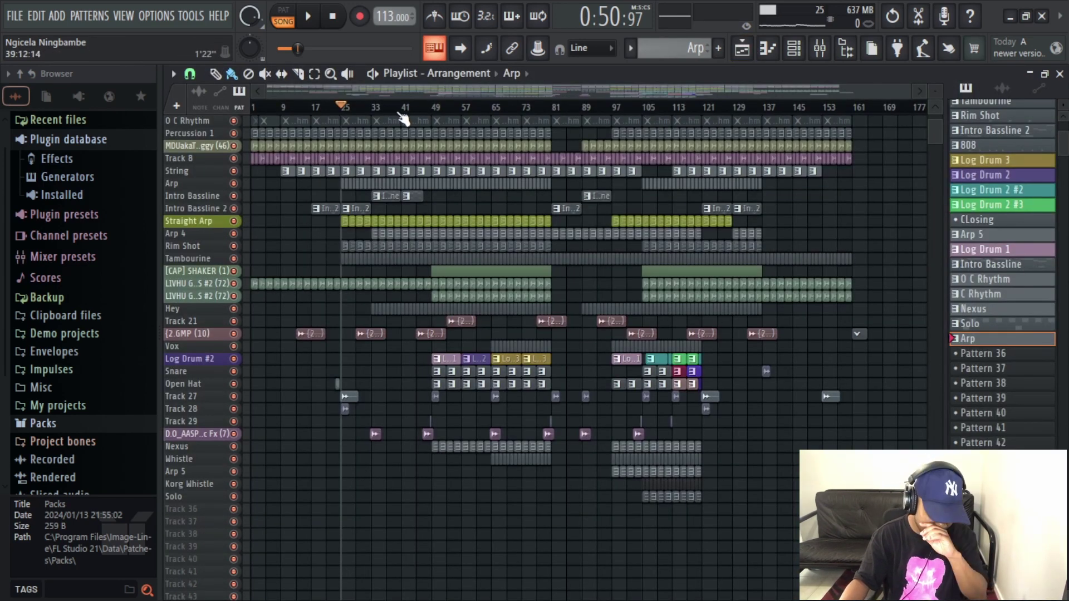
{"action": "left_click", "coordinate": [423, 107]}
{"action": "left_click", "coordinate": [390, 108]}
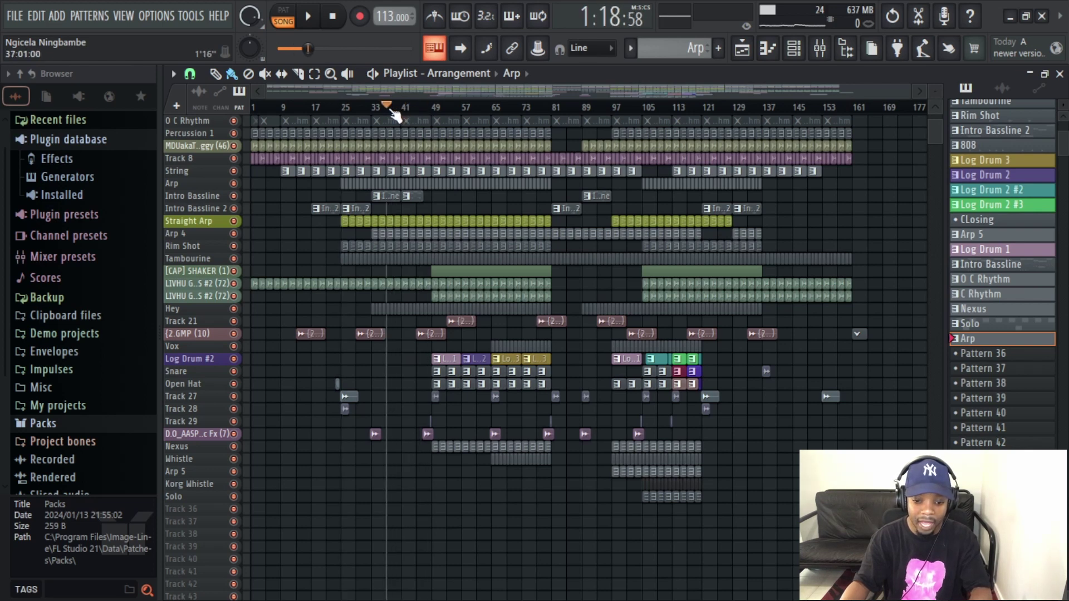
{"action": "mouse_move", "coordinate": [391, 107]}
{"action": "left_mouse_down"}
{"action": "mouse_move", "coordinate": [349, 107]}
{"action": "mouse_move", "coordinate": [394, 107]}
{"action": "mouse_move", "coordinate": [375, 109]}
{"action": "left_mouse_up"}
{"action": "key", "text": "space"}
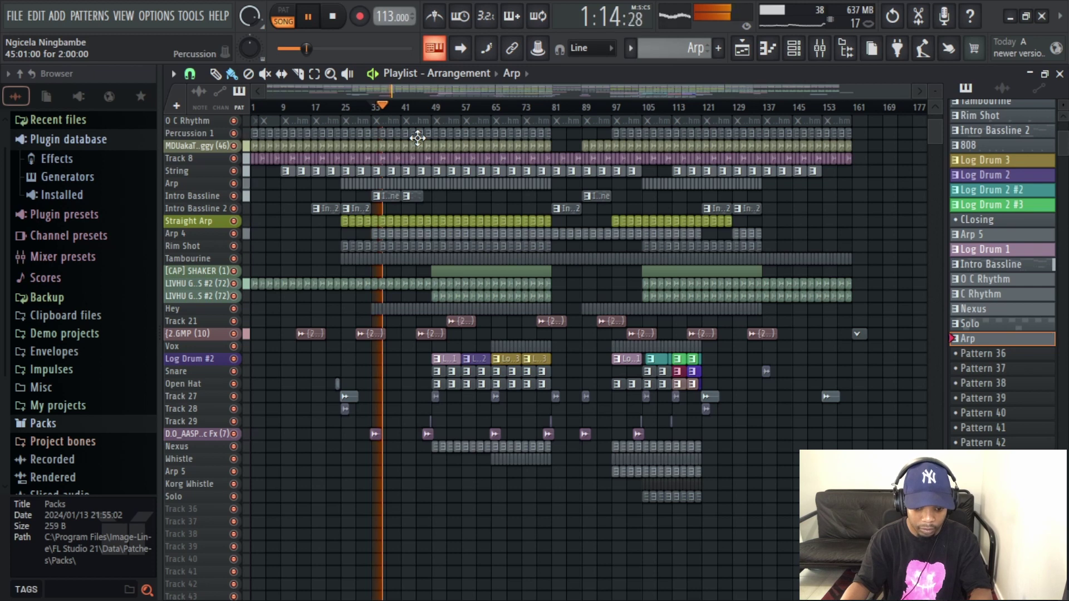
{"action": "key", "text": "space"}
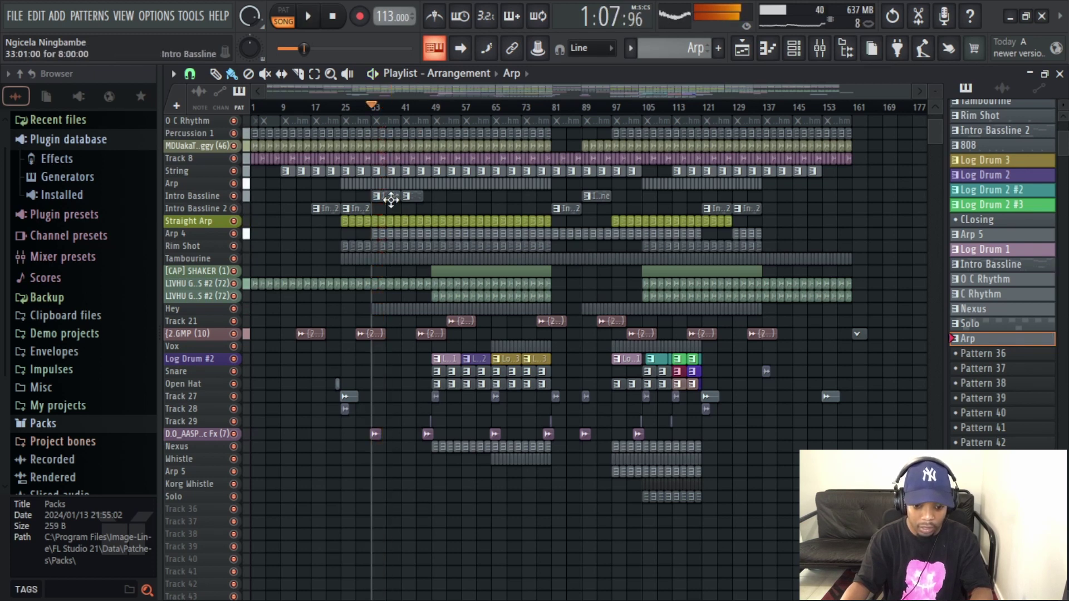
Solo the Intro Bassline track, play it, and examine the Intro Bassline pattern's notes in the channel rack.
{"action": "left_click", "coordinate": [391, 198]}
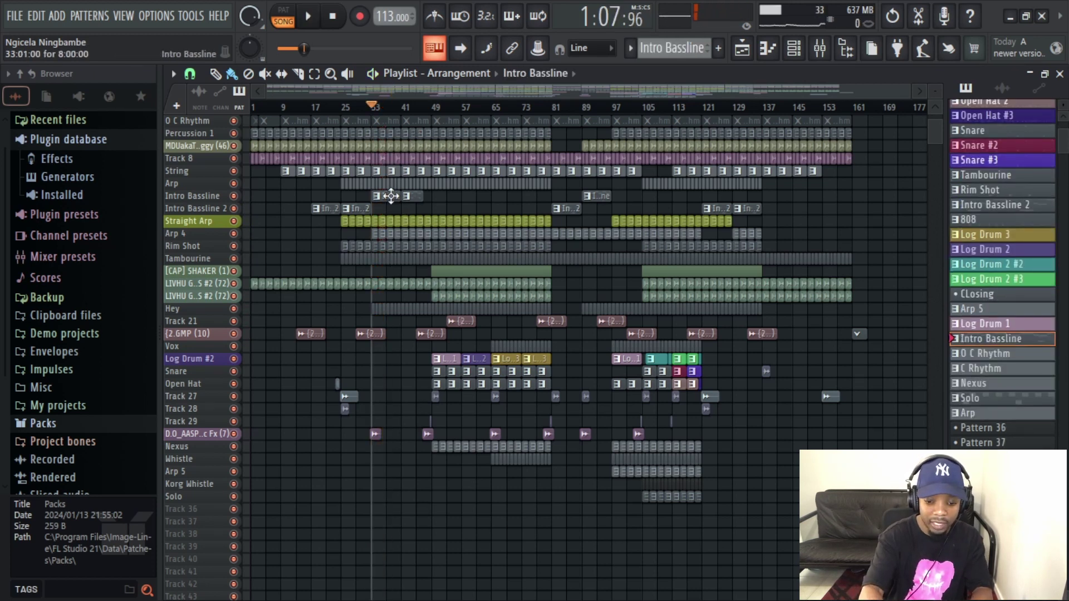
{"action": "left_click", "coordinate": [234, 196], "text": "ctrl"}
{"action": "key", "text": "space"}
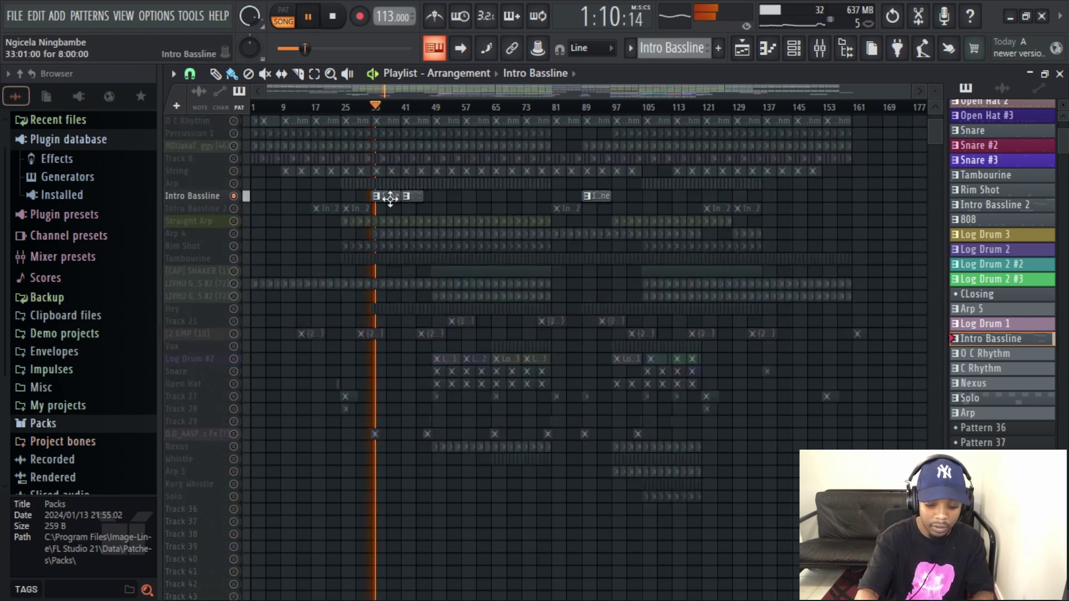
{"action": "double_click", "coordinate": [390, 197]}
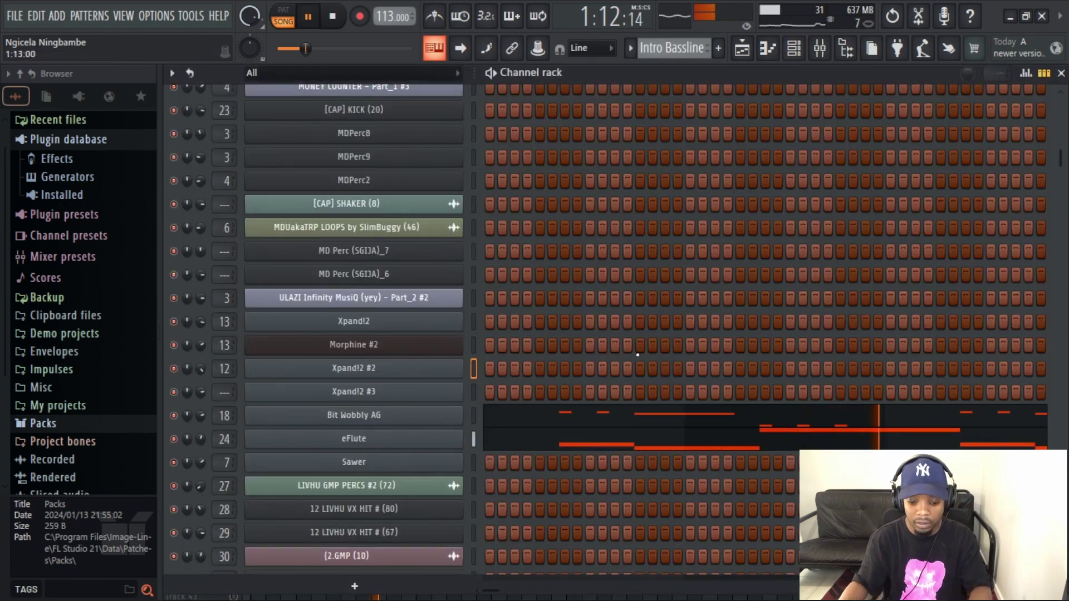
{"action": "key", "text": "space"}
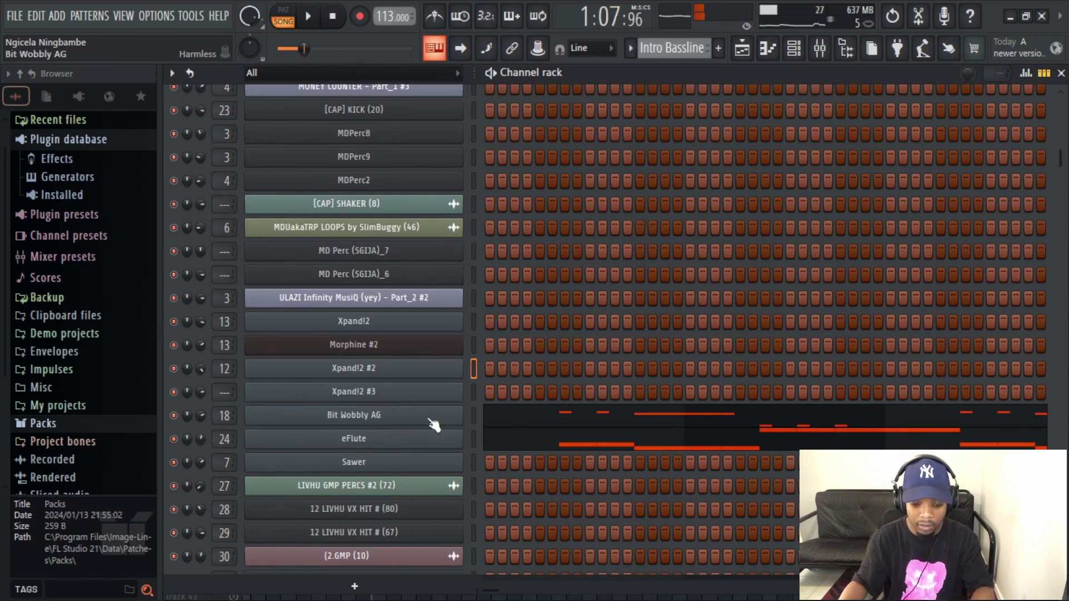
Inspect the Harmless synth settings of the Bit Wobbly AG channel.
{"action": "left_click", "coordinate": [429, 417]}
{"action": "left_click_drag", "start_coordinate": [519, 144], "coordinate": [489, 103]}
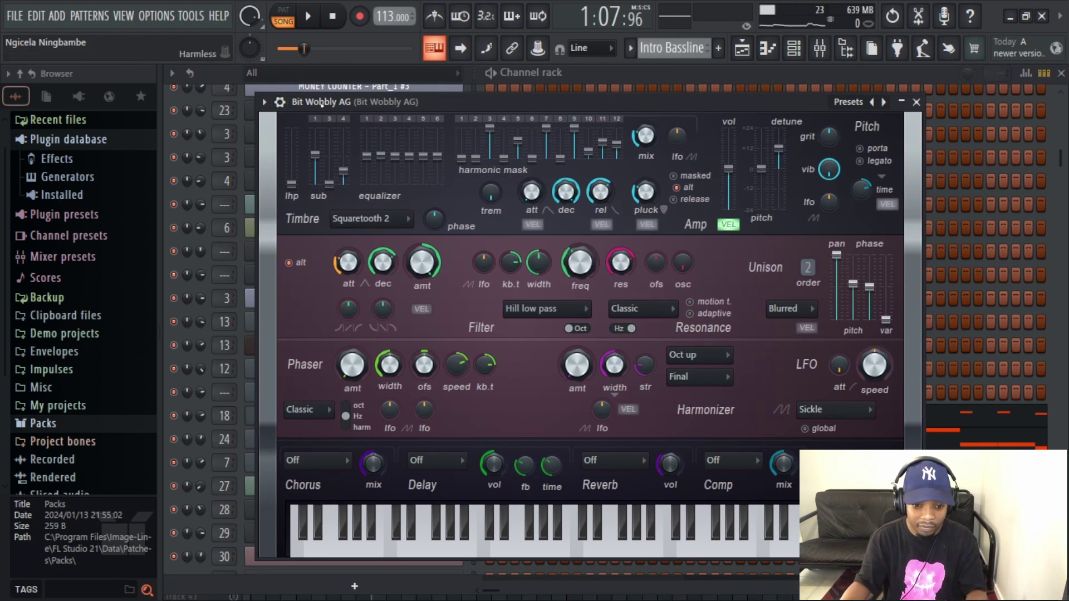
{"action": "left_click", "coordinate": [916, 102]}
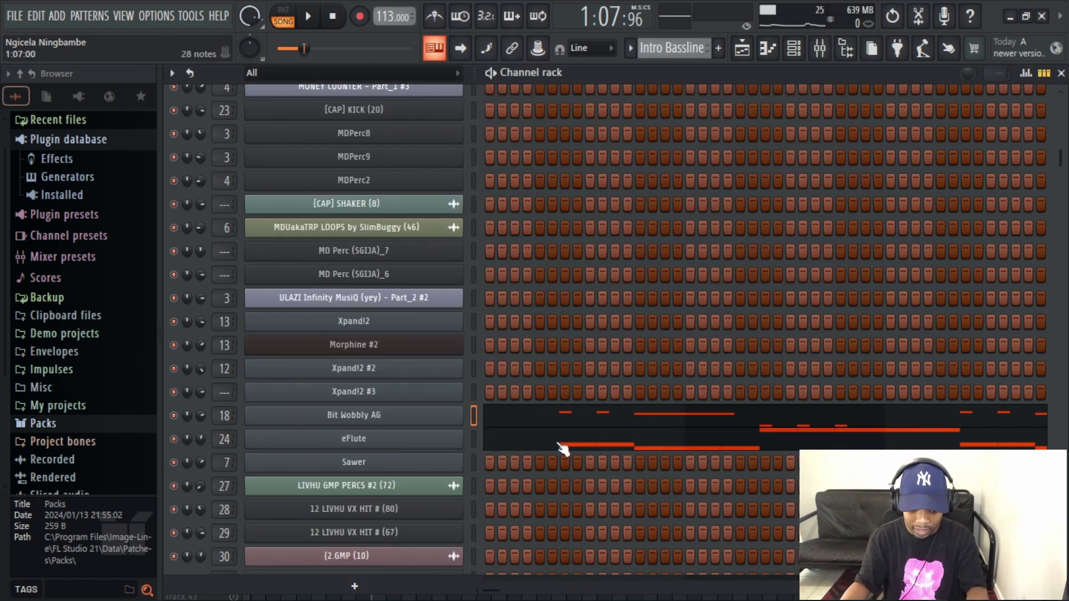
Replay the soloed Intro Bassline from bar 33 in the playlist, stop playback, and return to its channels in the rack.
{"action": "left_click", "coordinate": [741, 48]}
{"action": "key", "text": "space"}
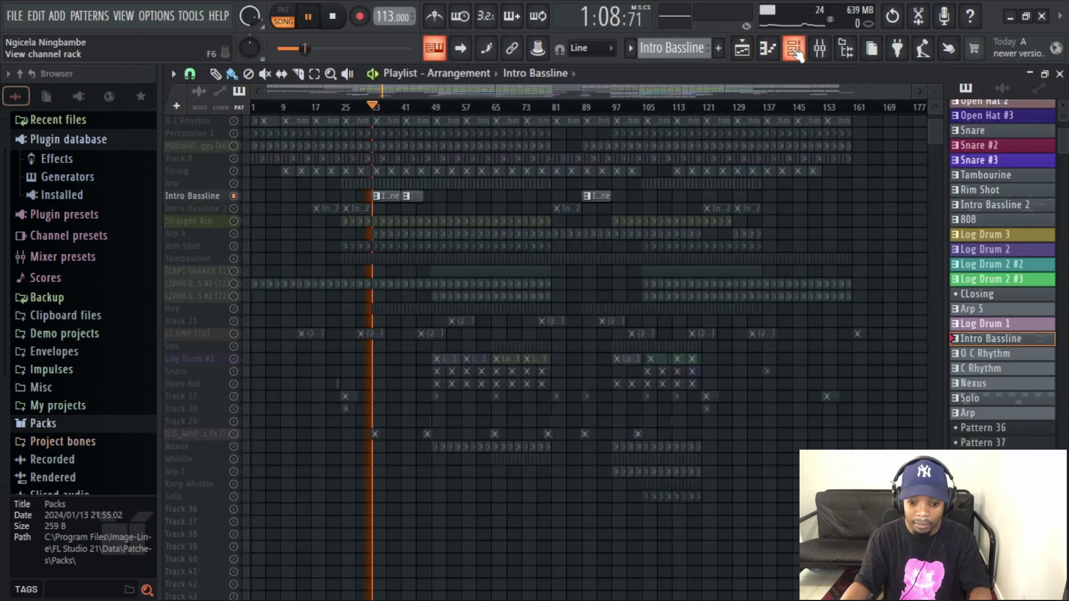
{"action": "key", "text": "F6"}
{"action": "key", "text": "space"}
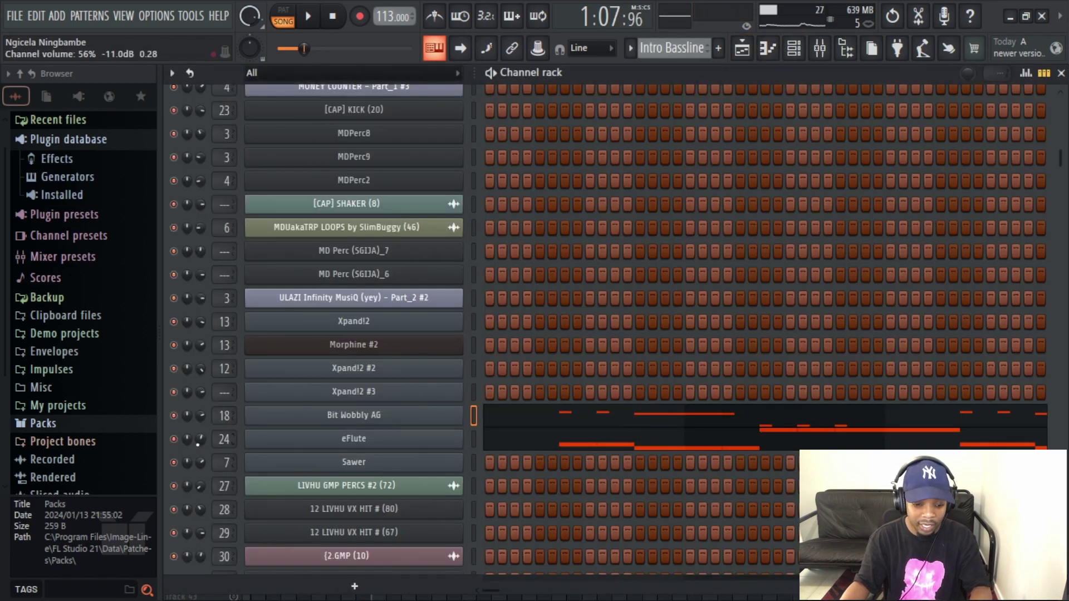
Compare playback of the soloed Intro Bassline with the eFlute channel muted and unmuted, and return to the playlist.
{"action": "left_click", "coordinate": [174, 440]}
{"action": "key", "text": "space"}
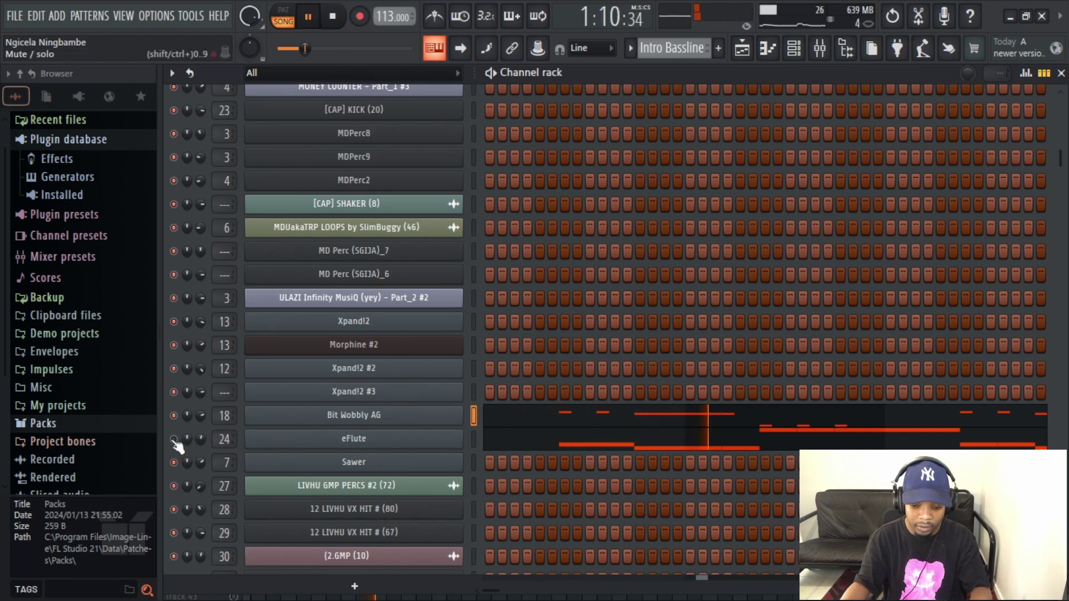
{"action": "key", "text": "space"}
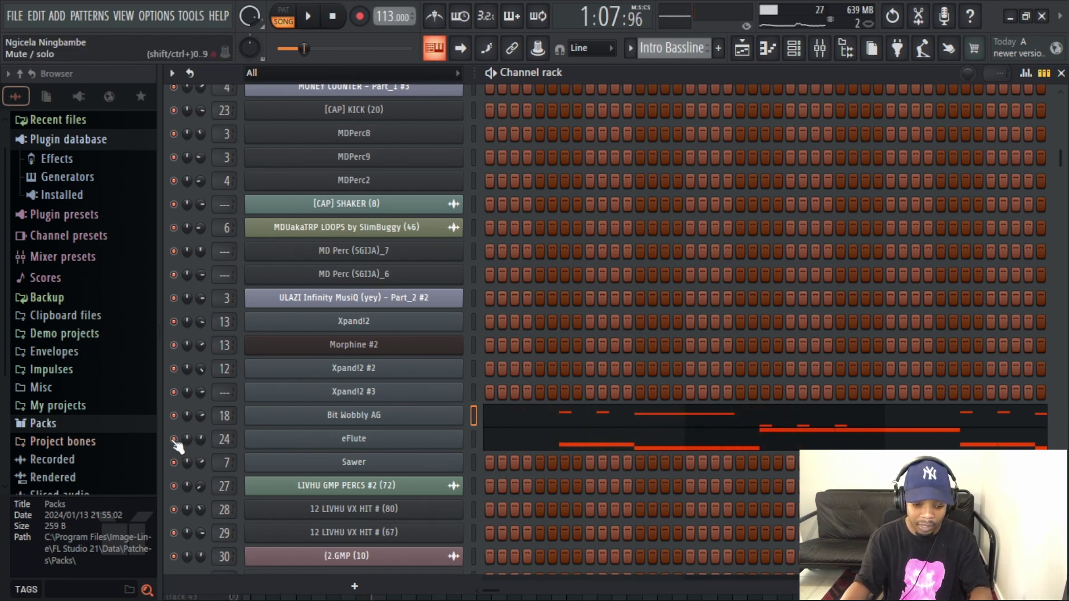
{"action": "key", "text": "space"}
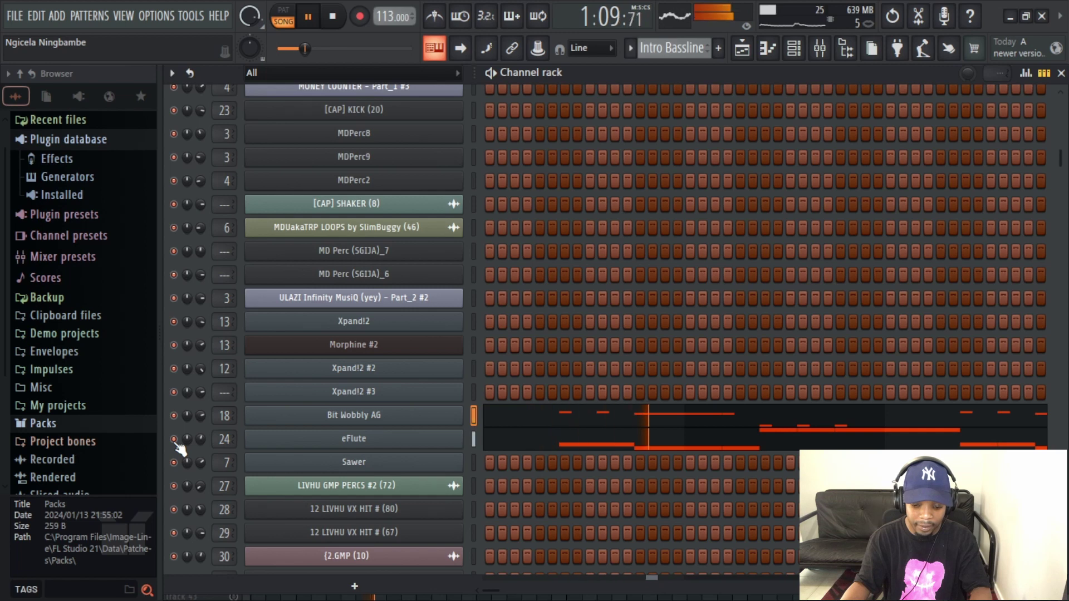
{"action": "key", "text": "space"}
{"action": "left_click", "coordinate": [746, 51]}
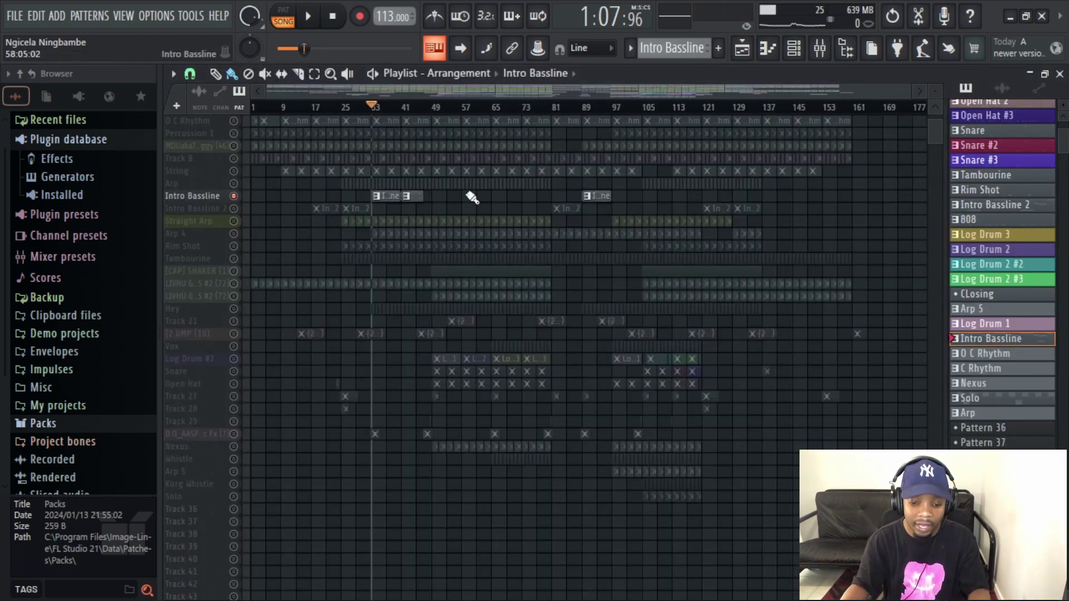
Load the 4 Recording project from File Explorer, discarding the changes to 4.zip.
{"action": "key", "text": "super"}
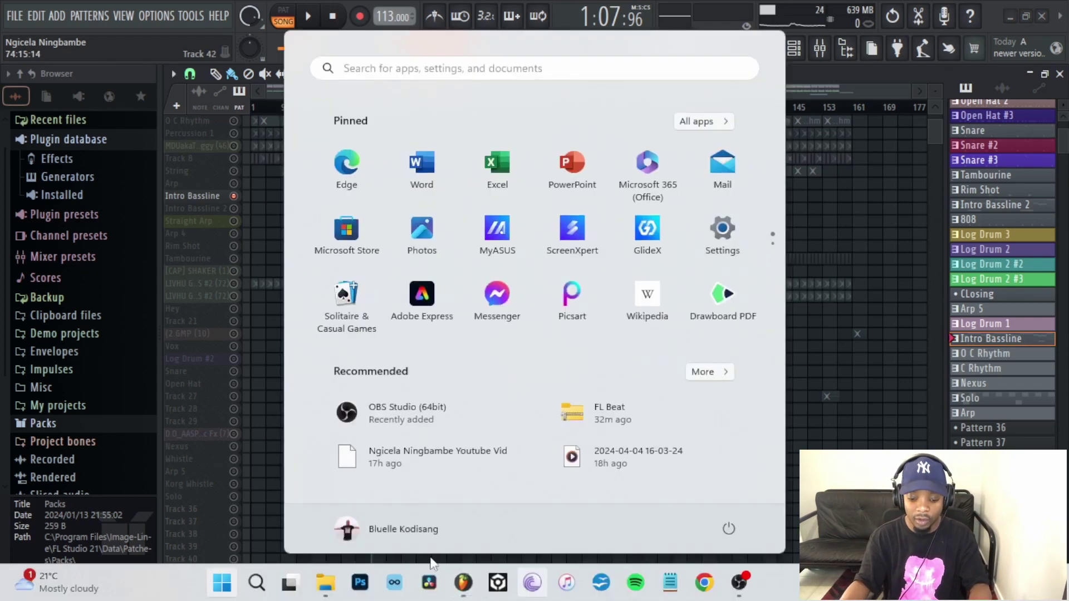
{"action": "left_click", "coordinate": [328, 589]}
{"action": "left_click", "coordinate": [790, 244]}
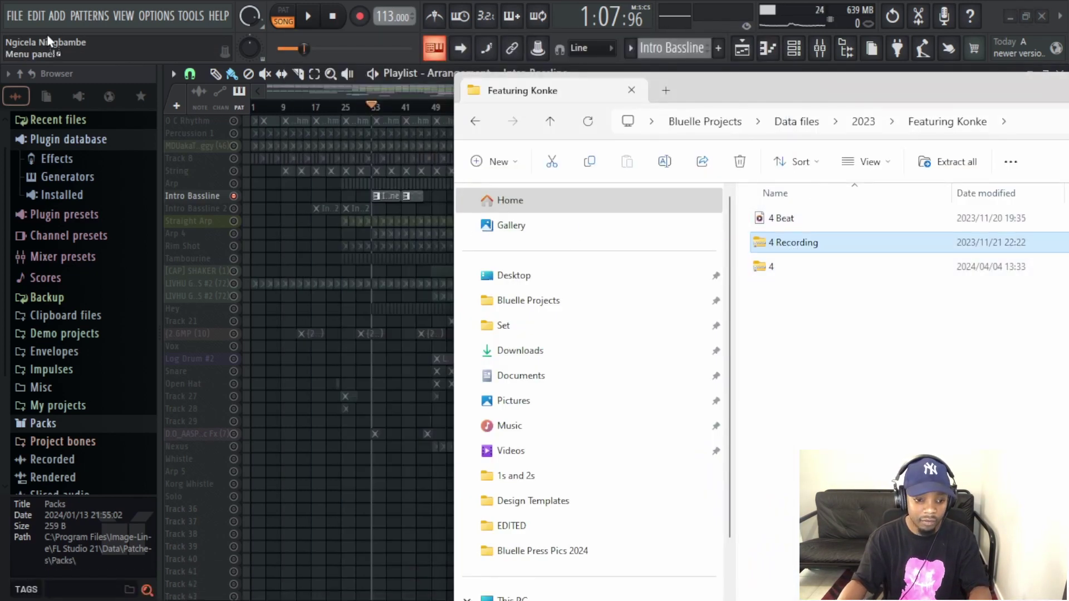
{"action": "key", "text": "Return"}
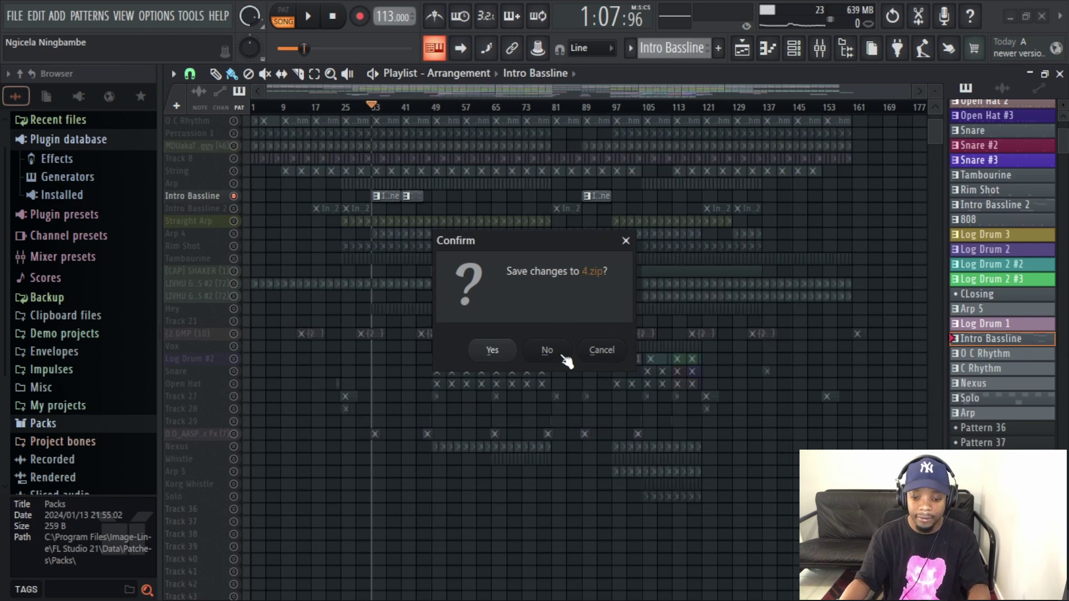
{"action": "left_click", "coordinate": [547, 352]}
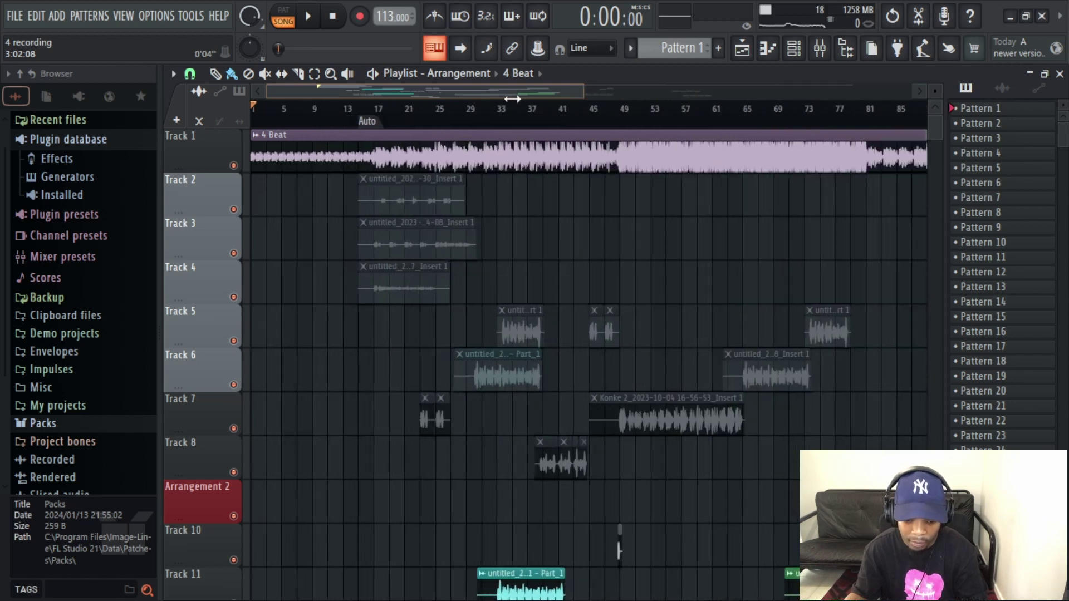
Play the vocal arrangement from bar 25 with Track 12 soloed, select the clip near bar 27, and stop playback.
{"action": "scroll", "coordinate": [513, 99], "scroll_direction": "up", "scroll_amount": 2}
{"action": "scroll", "coordinate": [599, 364], "scroll_direction": "down", "scroll_amount": 7}
{"action": "left_click", "coordinate": [492, 108]}
{"action": "key", "text": "space"}
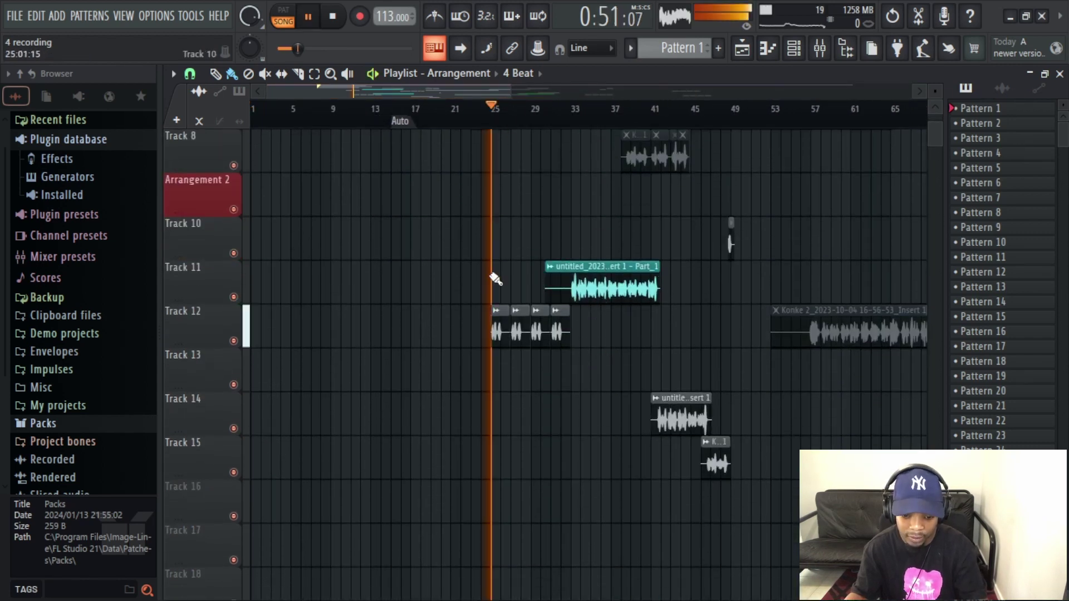
{"action": "right_click", "coordinate": [234, 341]}
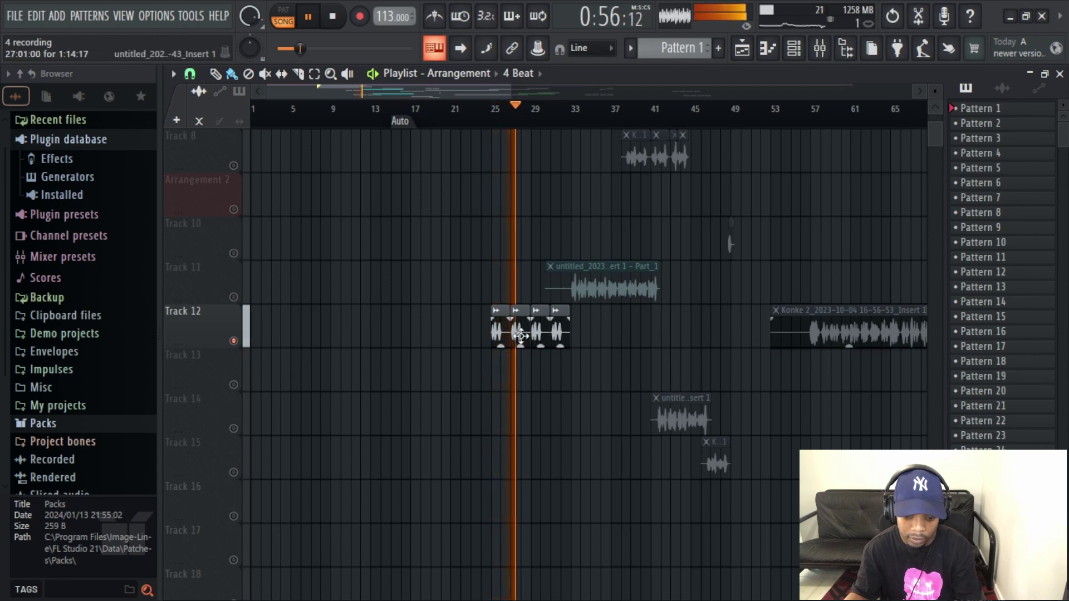
{"action": "left_click", "coordinate": [520, 334]}
{"action": "key", "text": "space"}
Select the Vocal Chain - Waves mixer track and inspect its Auto-Tune Artist settings.
{"action": "key", "text": "F6"}
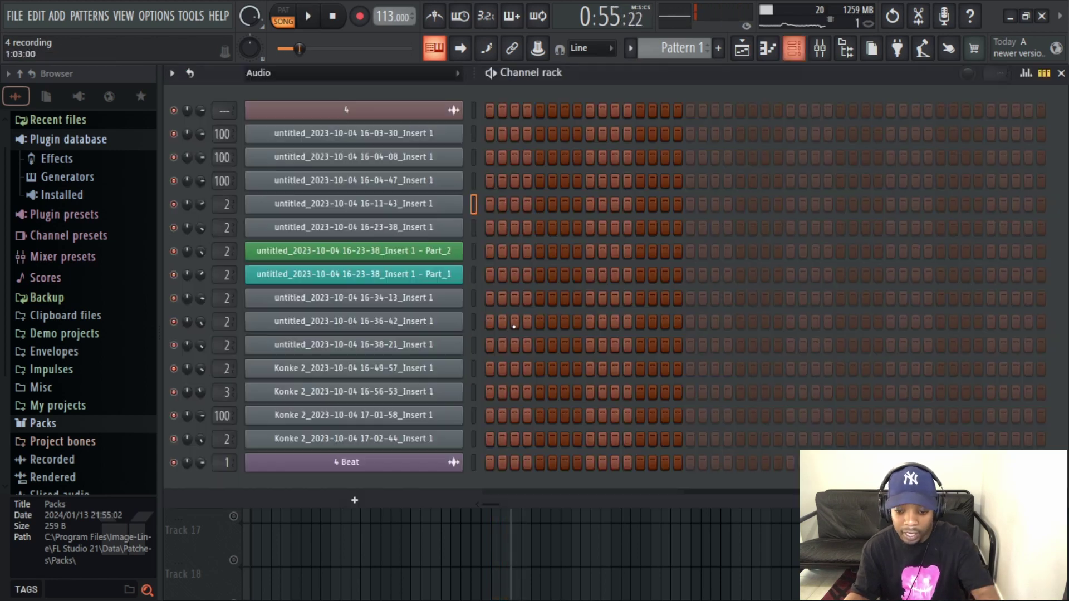
{"action": "left_click", "coordinate": [820, 48]}
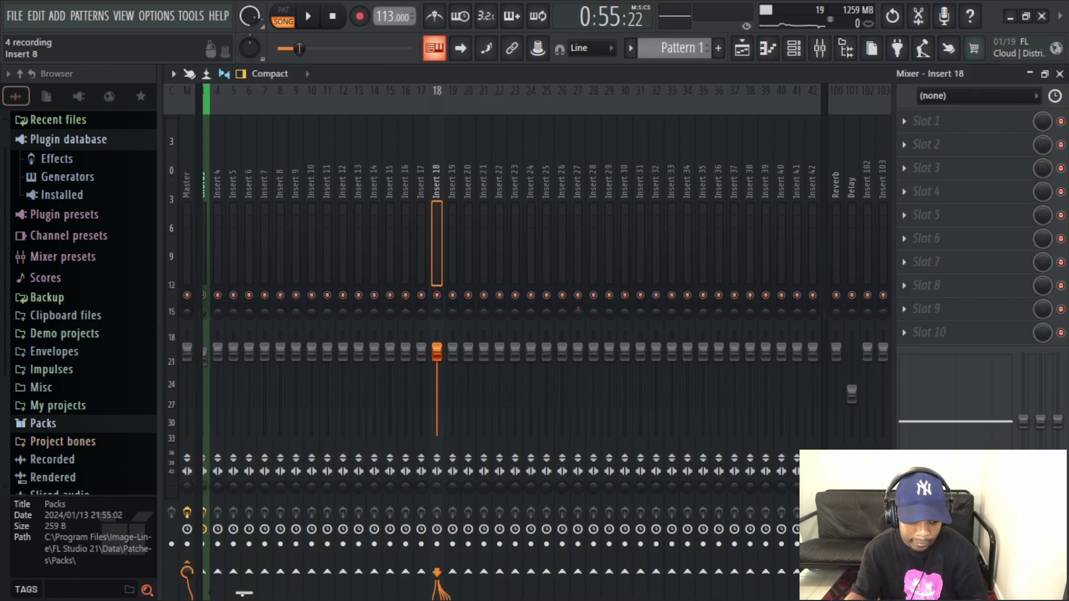
{"action": "scroll", "coordinate": [210, 106], "scroll_direction": "left", "scroll_amount": 3}
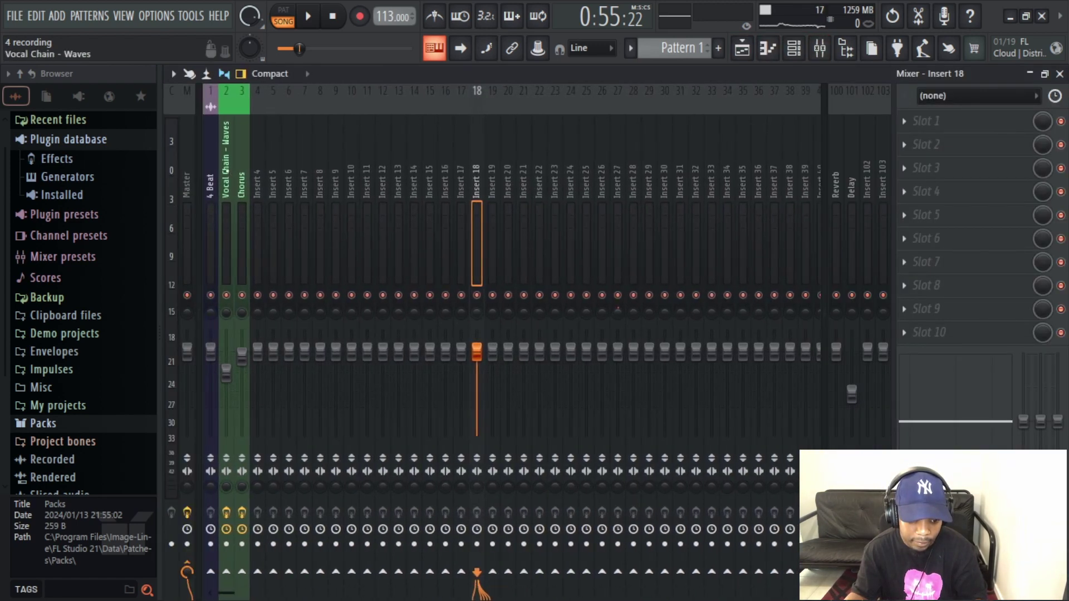
{"action": "left_click", "coordinate": [227, 171]}
{"action": "left_click", "coordinate": [983, 123]}
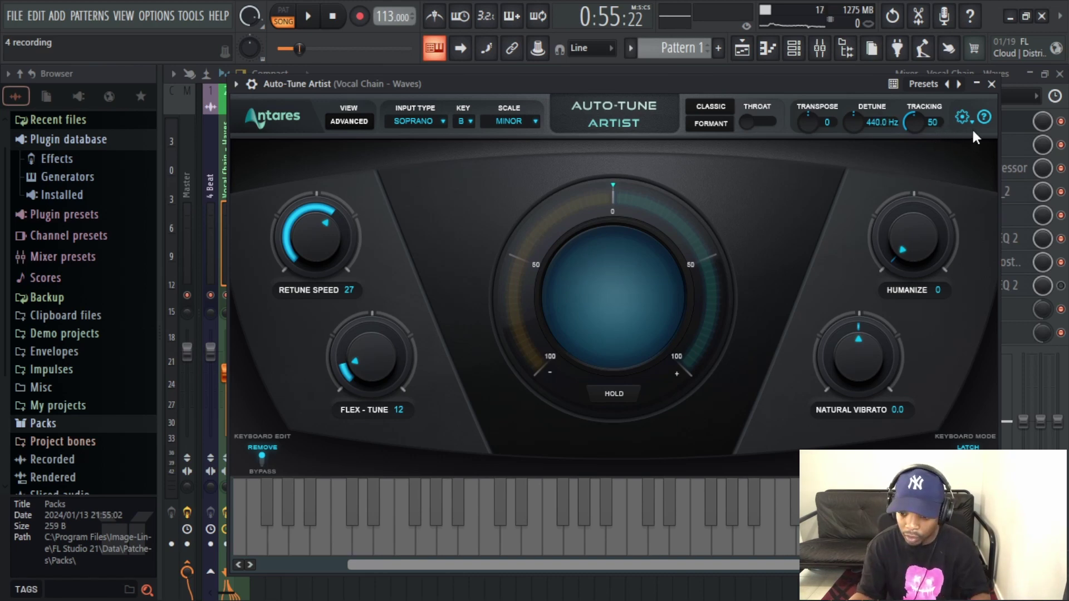
{"action": "left_click", "coordinate": [991, 84]}
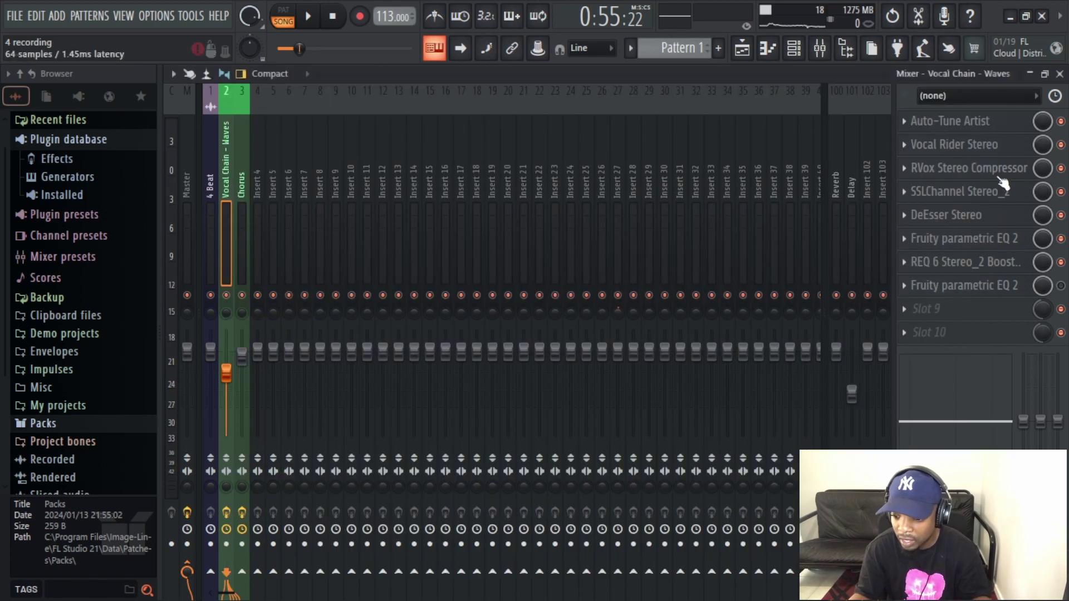
Inspect the Vocal Rider Stereo and RVox Stereo Compressor settings in the vocal chain.
{"action": "left_click", "coordinate": [980, 146]}
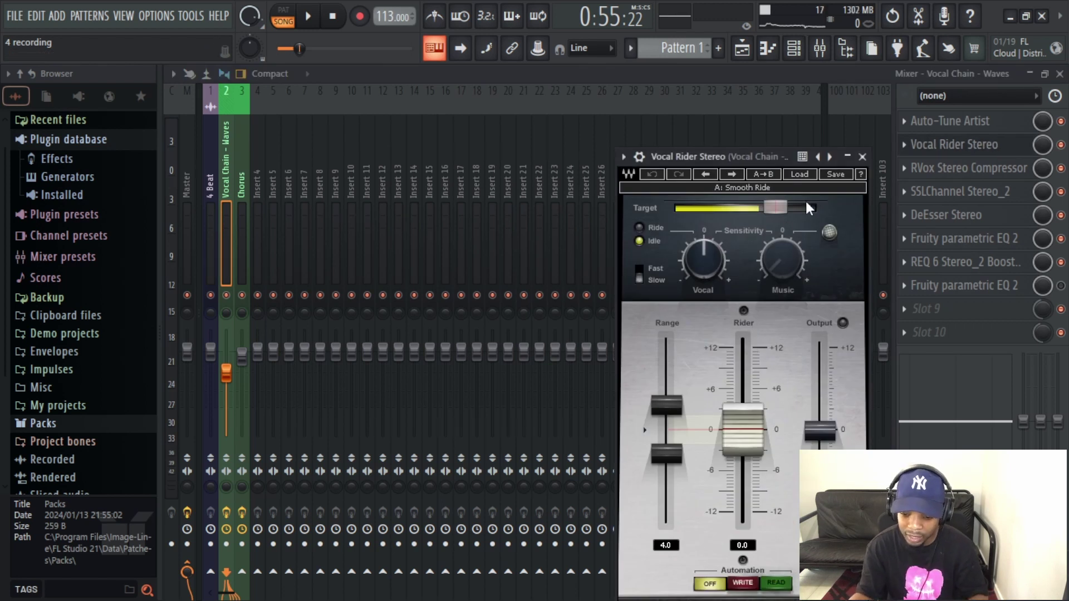
{"action": "left_click", "coordinate": [862, 157]}
{"action": "left_click", "coordinate": [950, 169]}
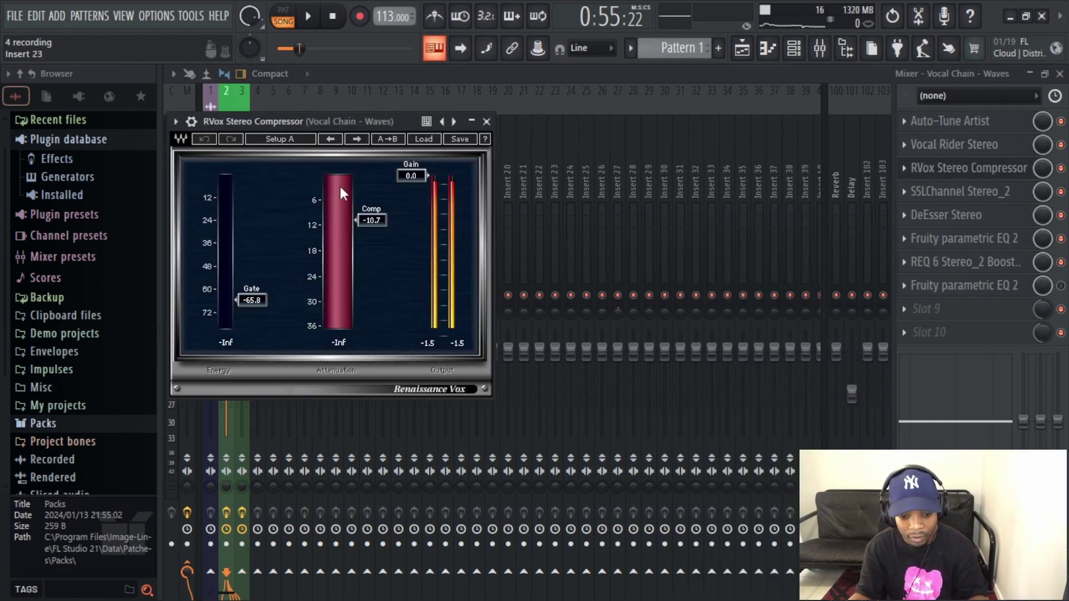
{"action": "key", "text": "Escape"}
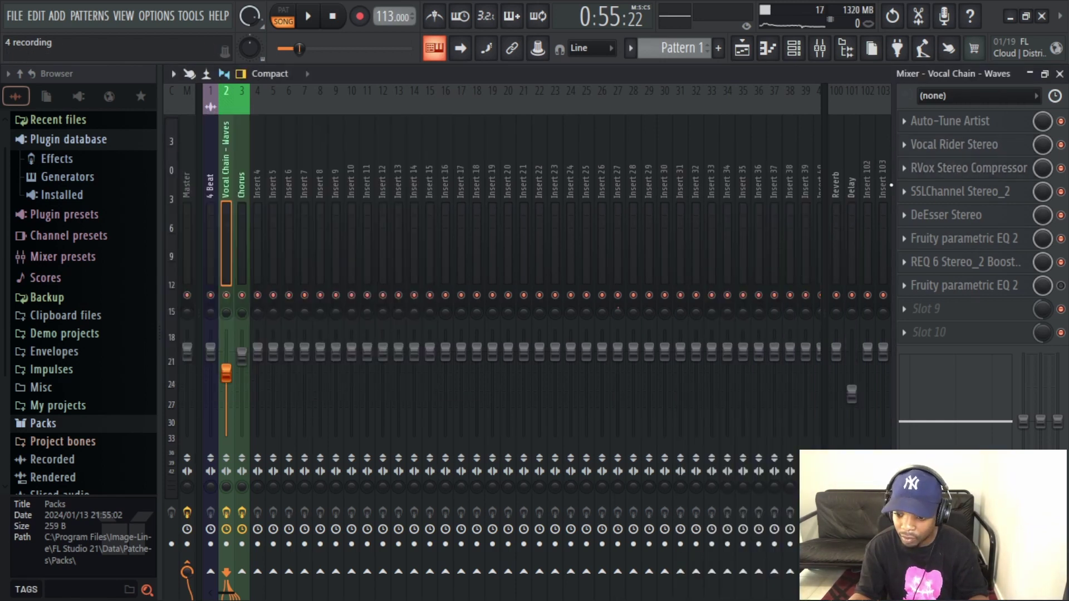
Examine the EQ gains and the compressor's ratio and release in the vocal chain's SSLChannel Stereo_2.
{"action": "left_click", "coordinate": [959, 192]}
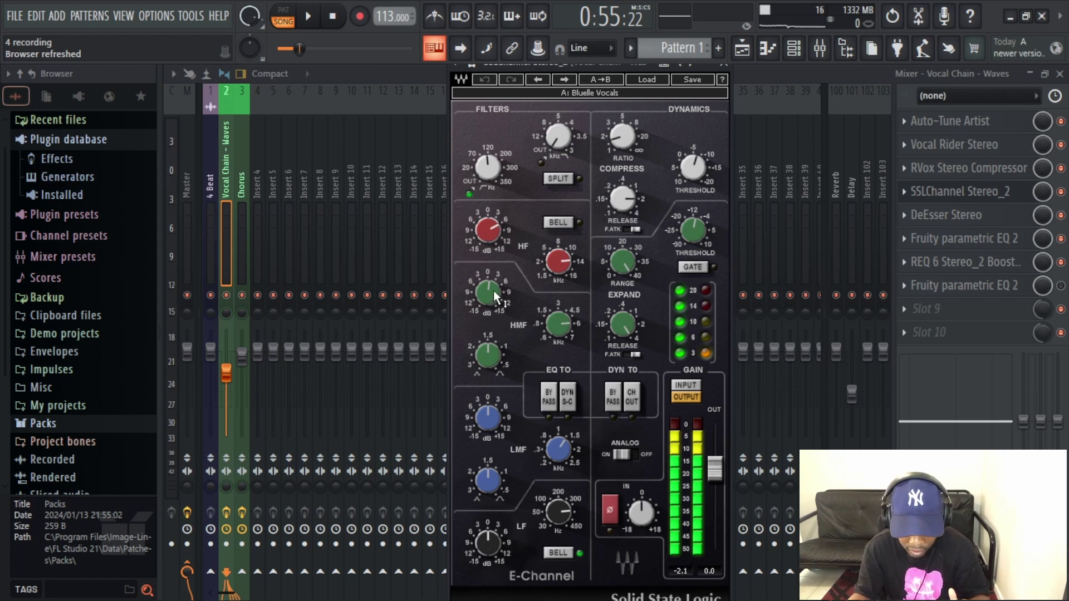
{"action": "mouse_move", "coordinate": [493, 290]}
{"action": "mouse_move", "coordinate": [493, 415]}
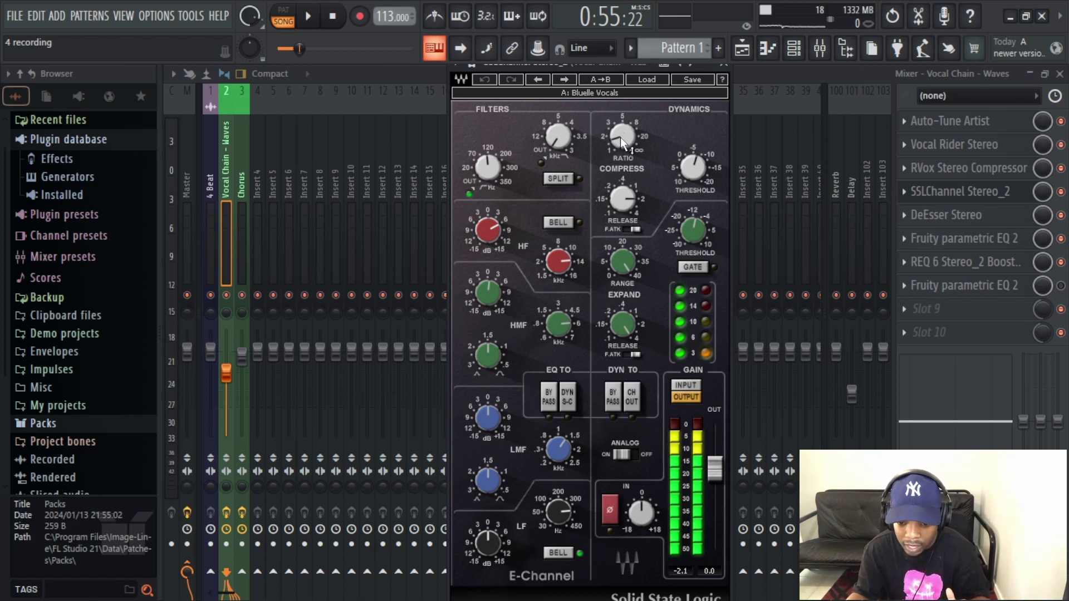
{"action": "mouse_move", "coordinate": [621, 141]}
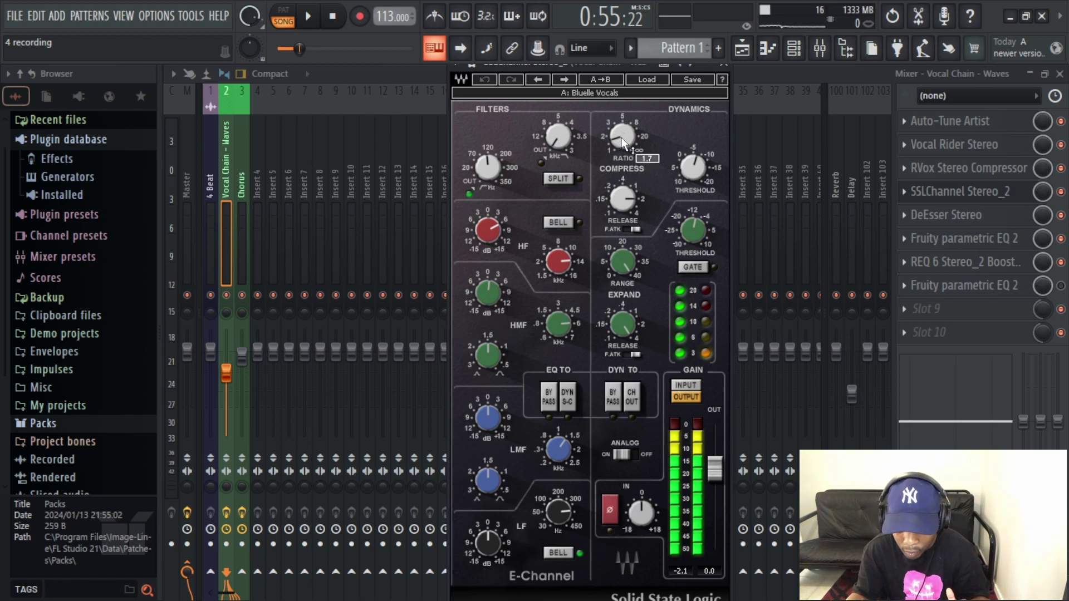
{"action": "mouse_move", "coordinate": [635, 202]}
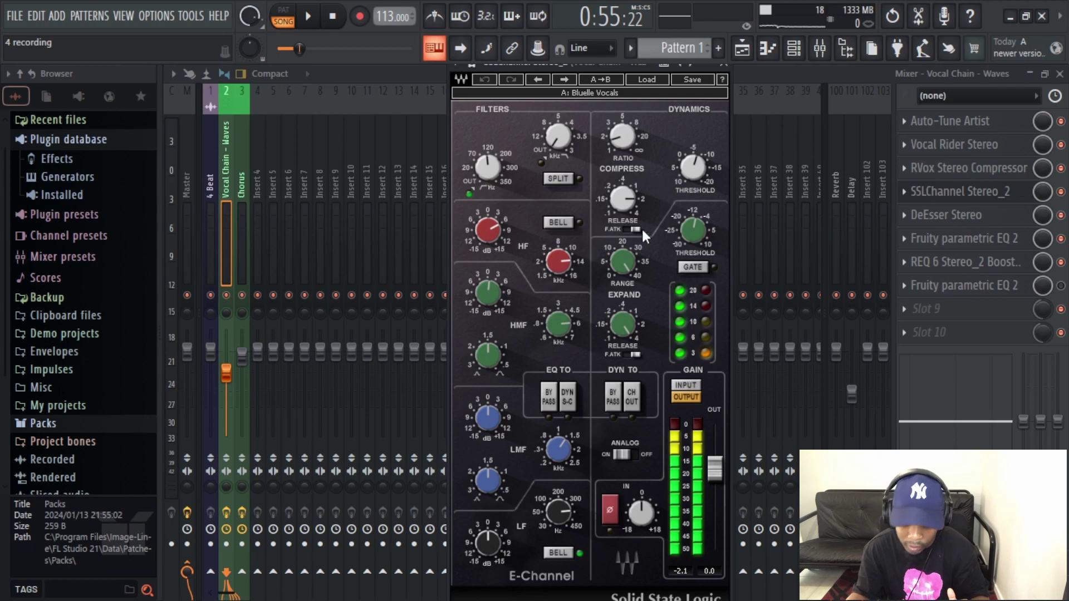
{"action": "left_click", "coordinate": [722, 65]}
Inspect the vocal chain's DeEsser Stereo, first Fruity parametric EQ 2, and REQ 6 Stereo_2 high-boost settings.
{"action": "left_click", "coordinate": [981, 221]}
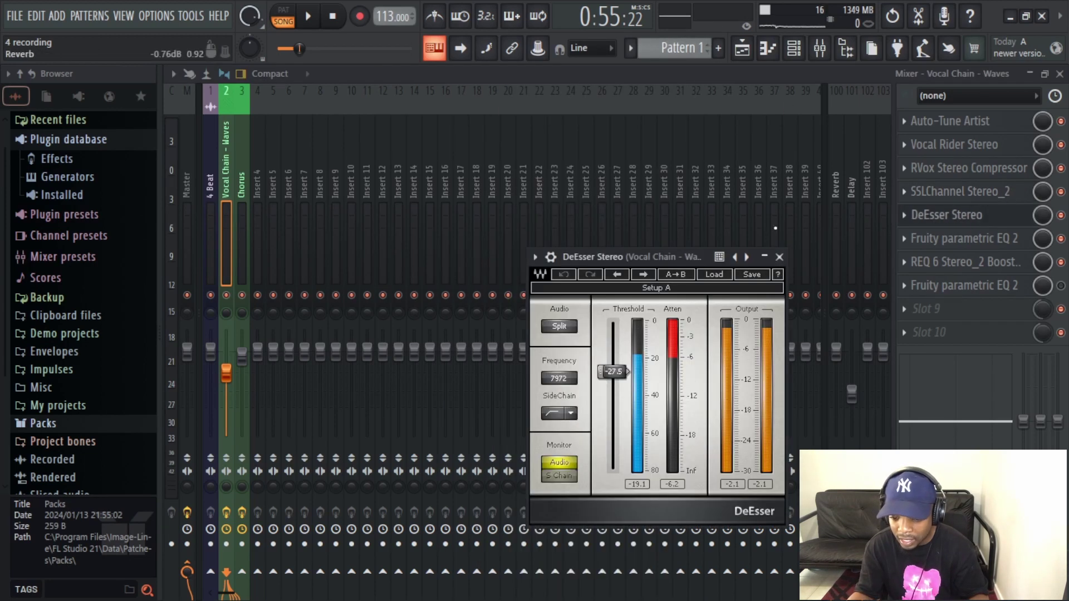
{"action": "left_click", "coordinate": [779, 257]}
{"action": "left_click", "coordinate": [969, 241]}
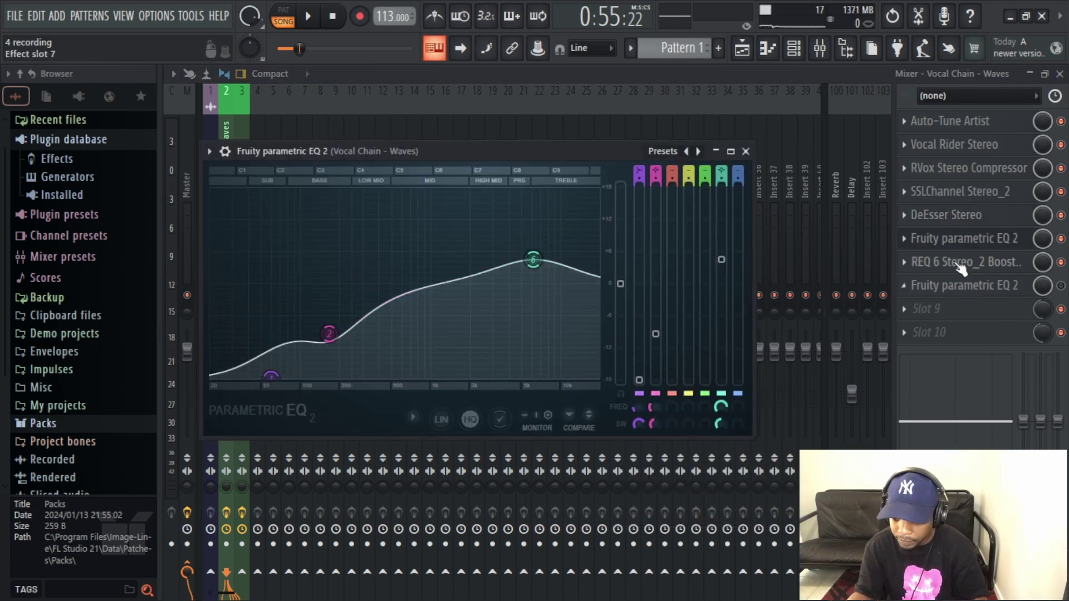
{"action": "left_click", "coordinate": [961, 269]}
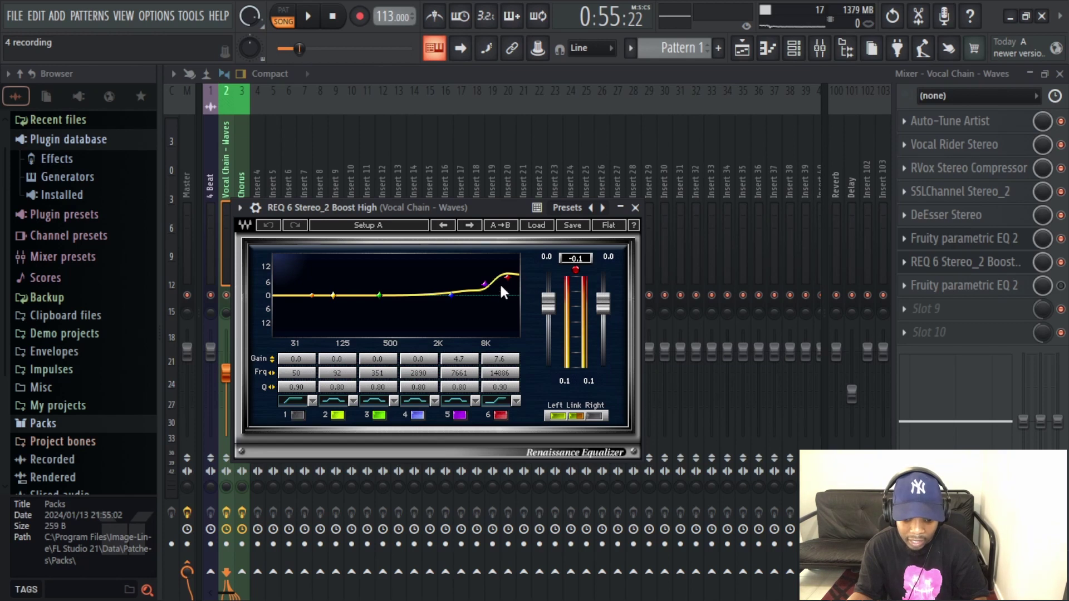
{"action": "left_click", "coordinate": [635, 207]}
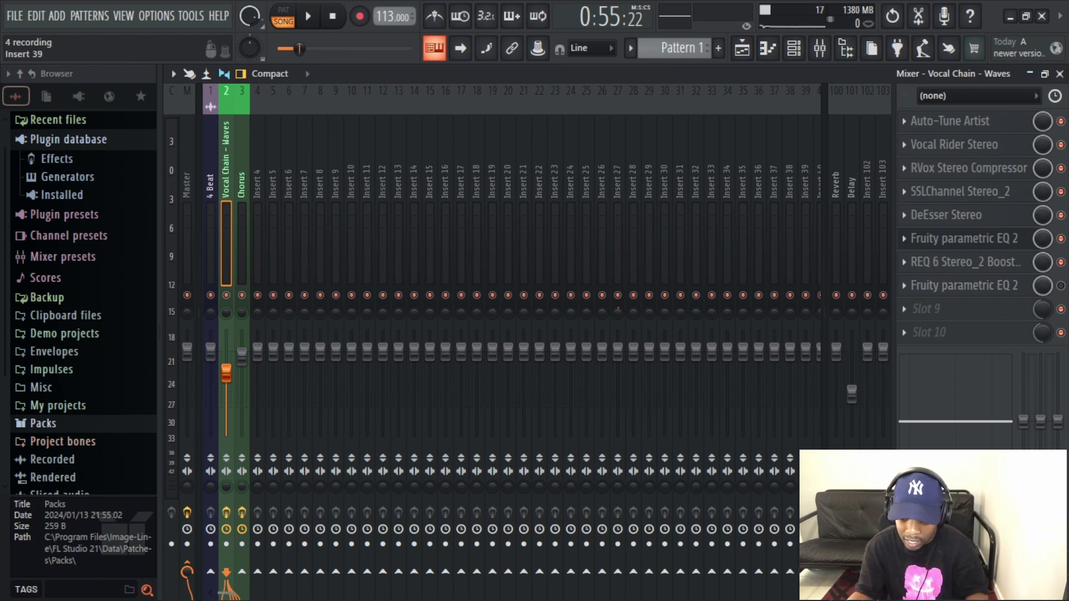
Review the Reverb and Delay send tracks alongside the vocal chain, and inspect the Fruity Reeverb 2 effect.
{"action": "left_click", "coordinate": [838, 177]}
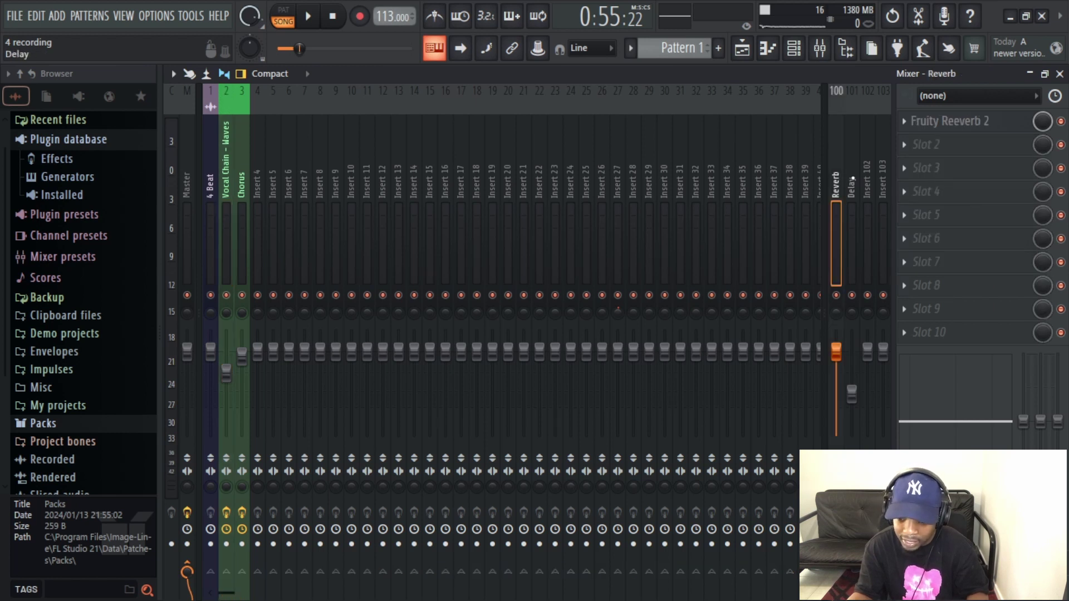
{"action": "left_click", "coordinate": [851, 179]}
{"action": "left_click", "coordinate": [225, 178]}
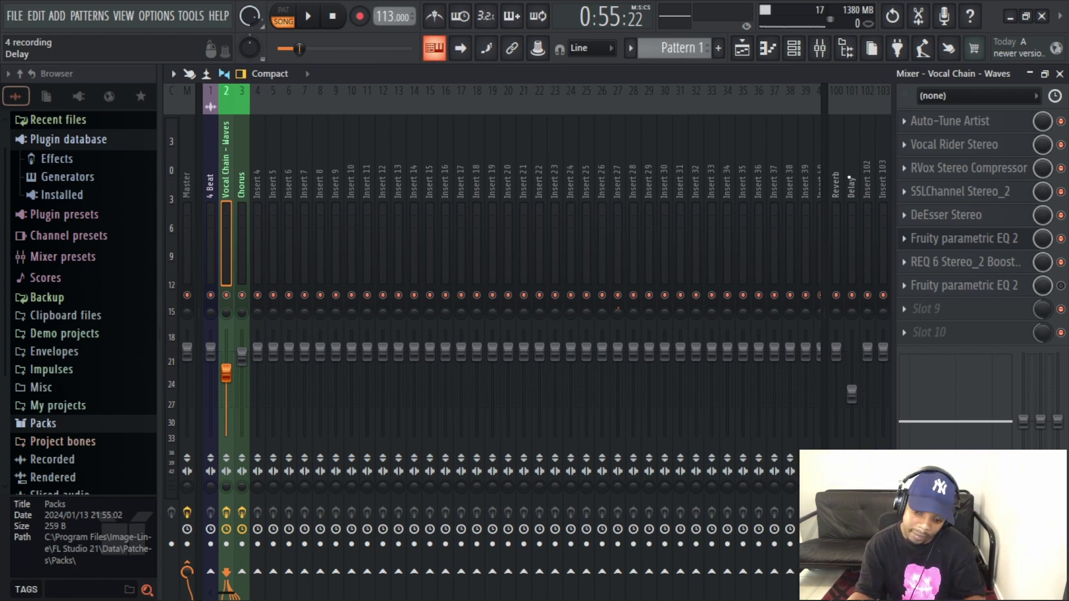
{"action": "left_click", "coordinate": [840, 184]}
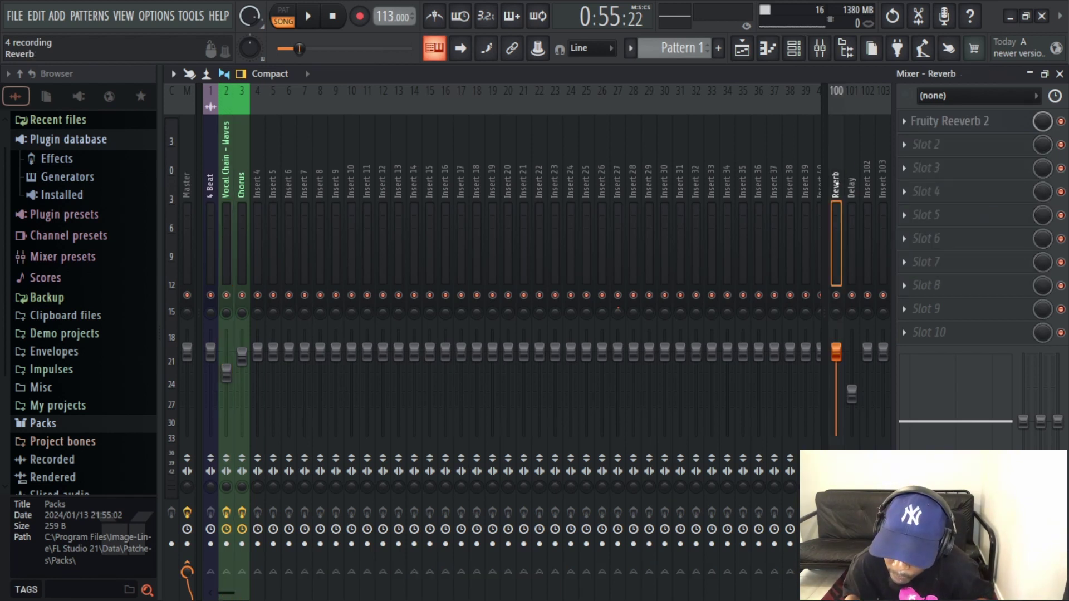
{"action": "left_click", "coordinate": [974, 127]}
{"action": "left_click", "coordinate": [622, 187]}
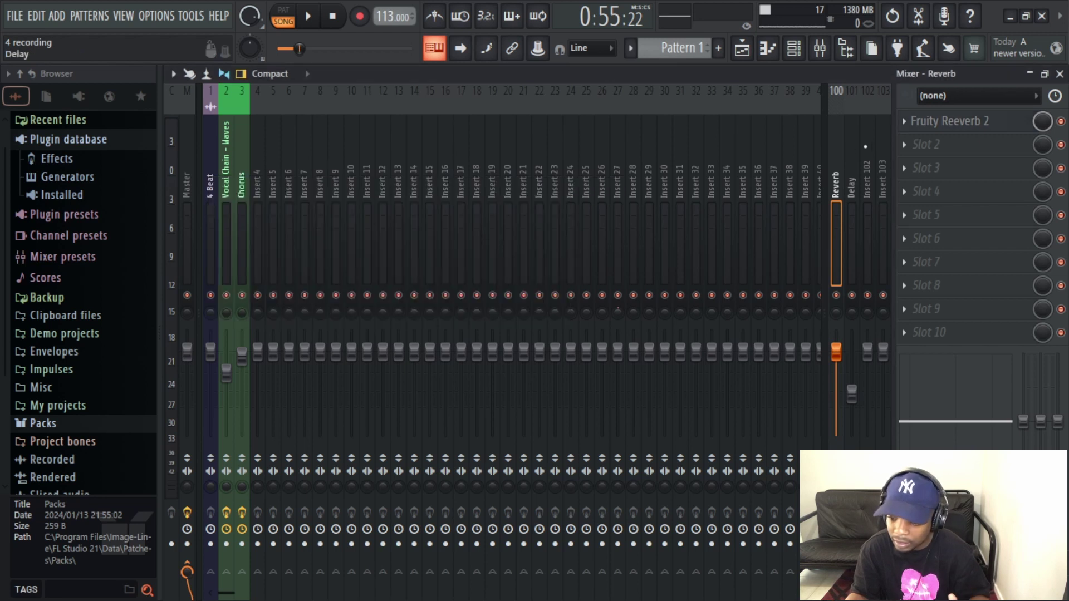
Inspect the Fruity Delay 3 settings on the Delay send track.
{"action": "left_click", "coordinate": [851, 183]}
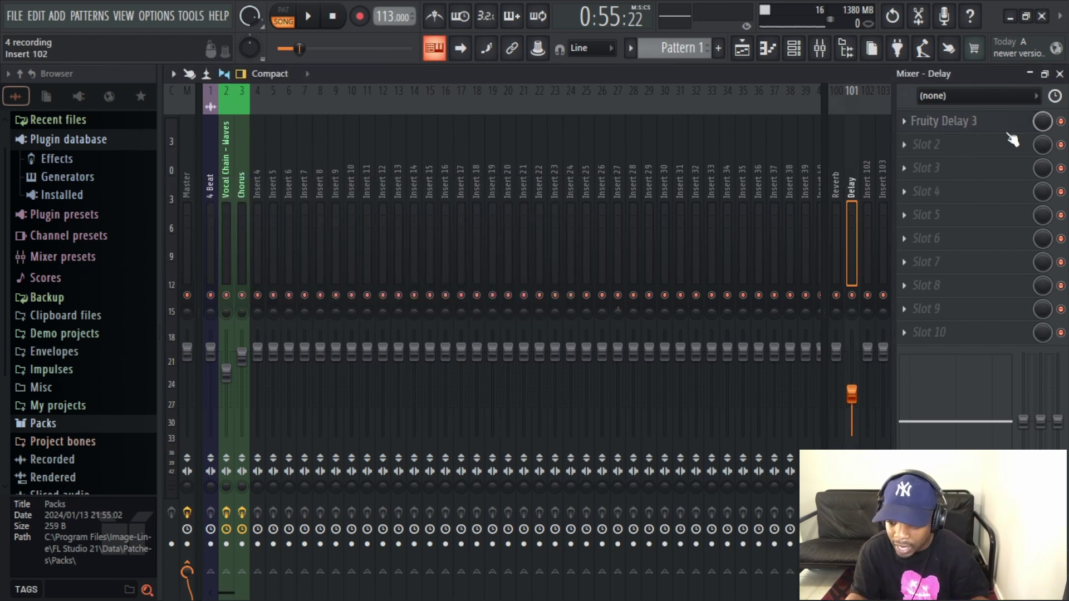
{"action": "left_click", "coordinate": [974, 127]}
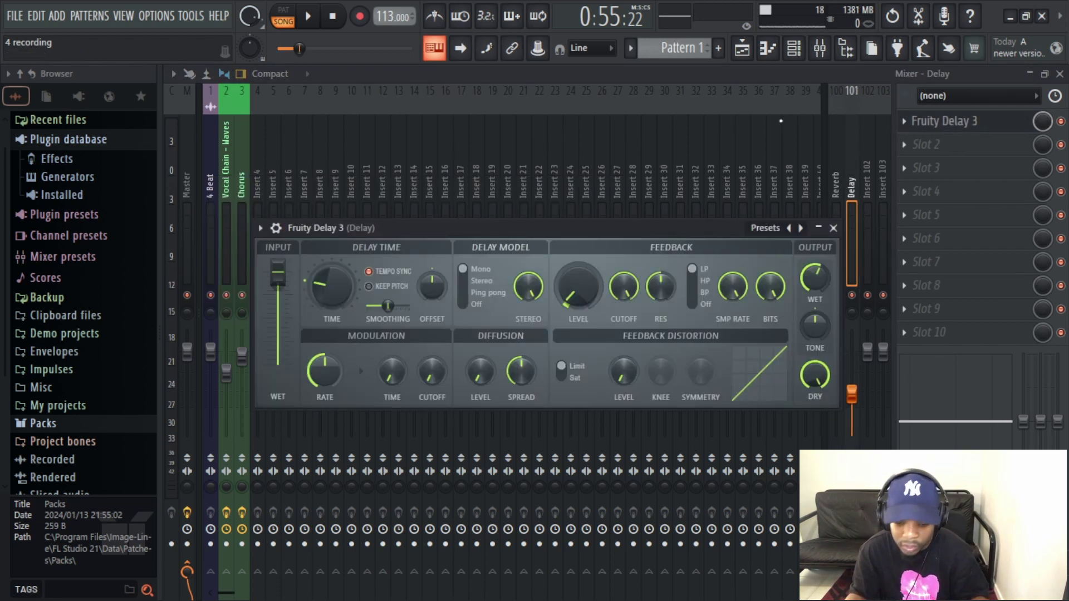
{"action": "left_click", "coordinate": [838, 228]}
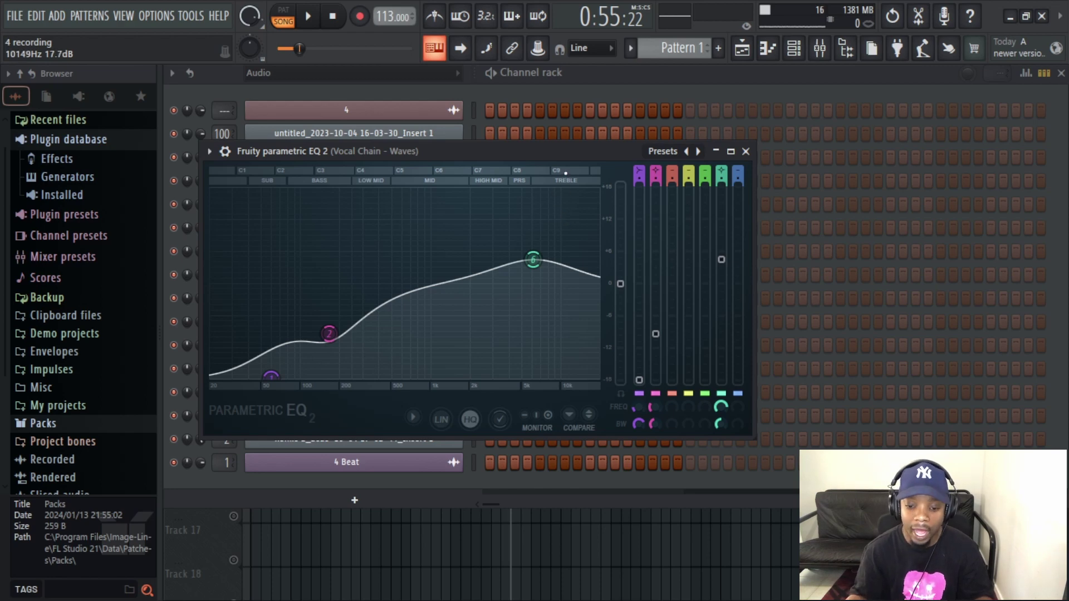
Close the parametric EQ and channel rack, and look over the vocal clips across the playlist tracks.
{"action": "left_click", "coordinate": [746, 151]}
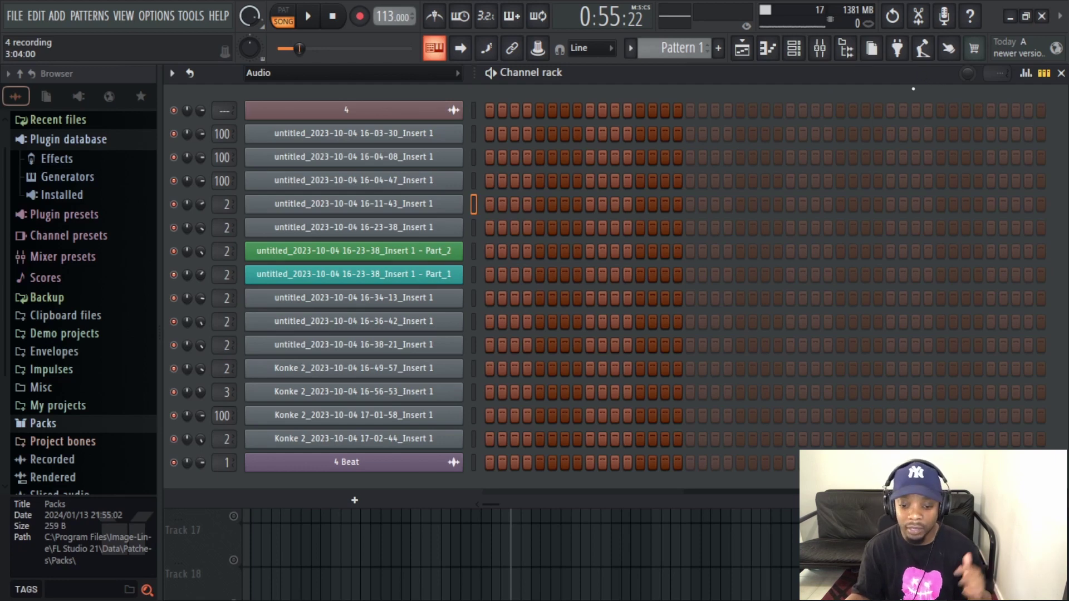
{"action": "left_click", "coordinate": [1062, 74]}
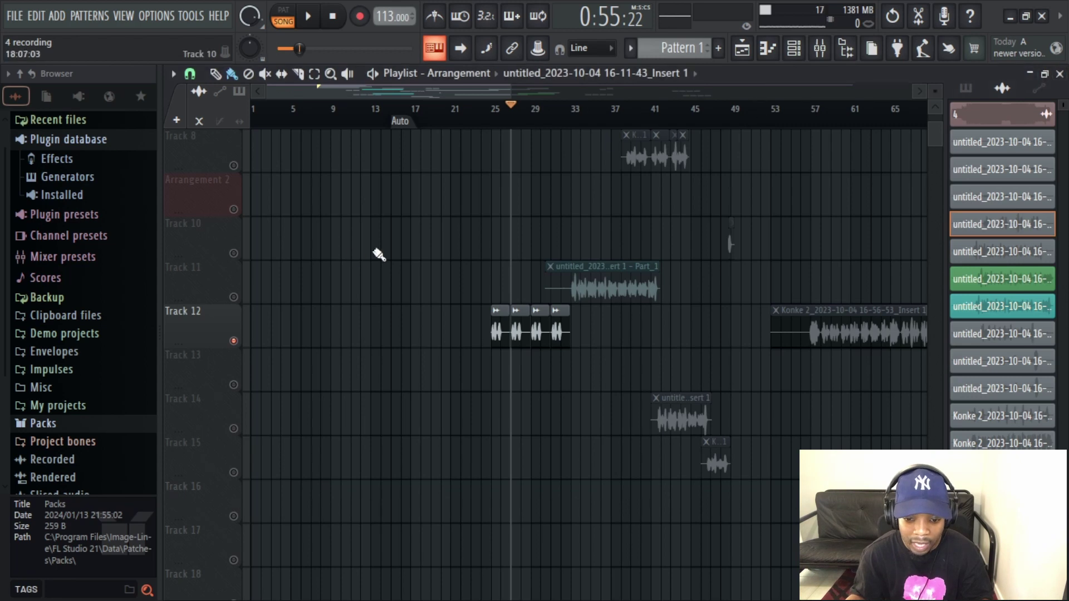
{"action": "scroll", "coordinate": [507, 90], "scroll_direction": "down", "scroll_amount": 5}
{"action": "scroll", "coordinate": [542, 438], "scroll_direction": "up", "scroll_amount": 5}
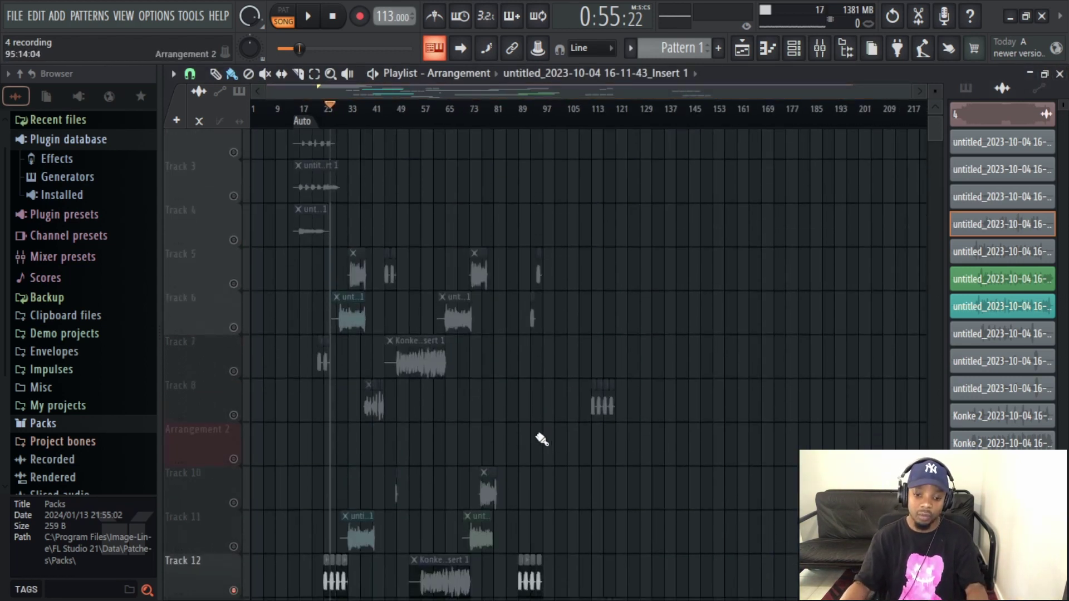